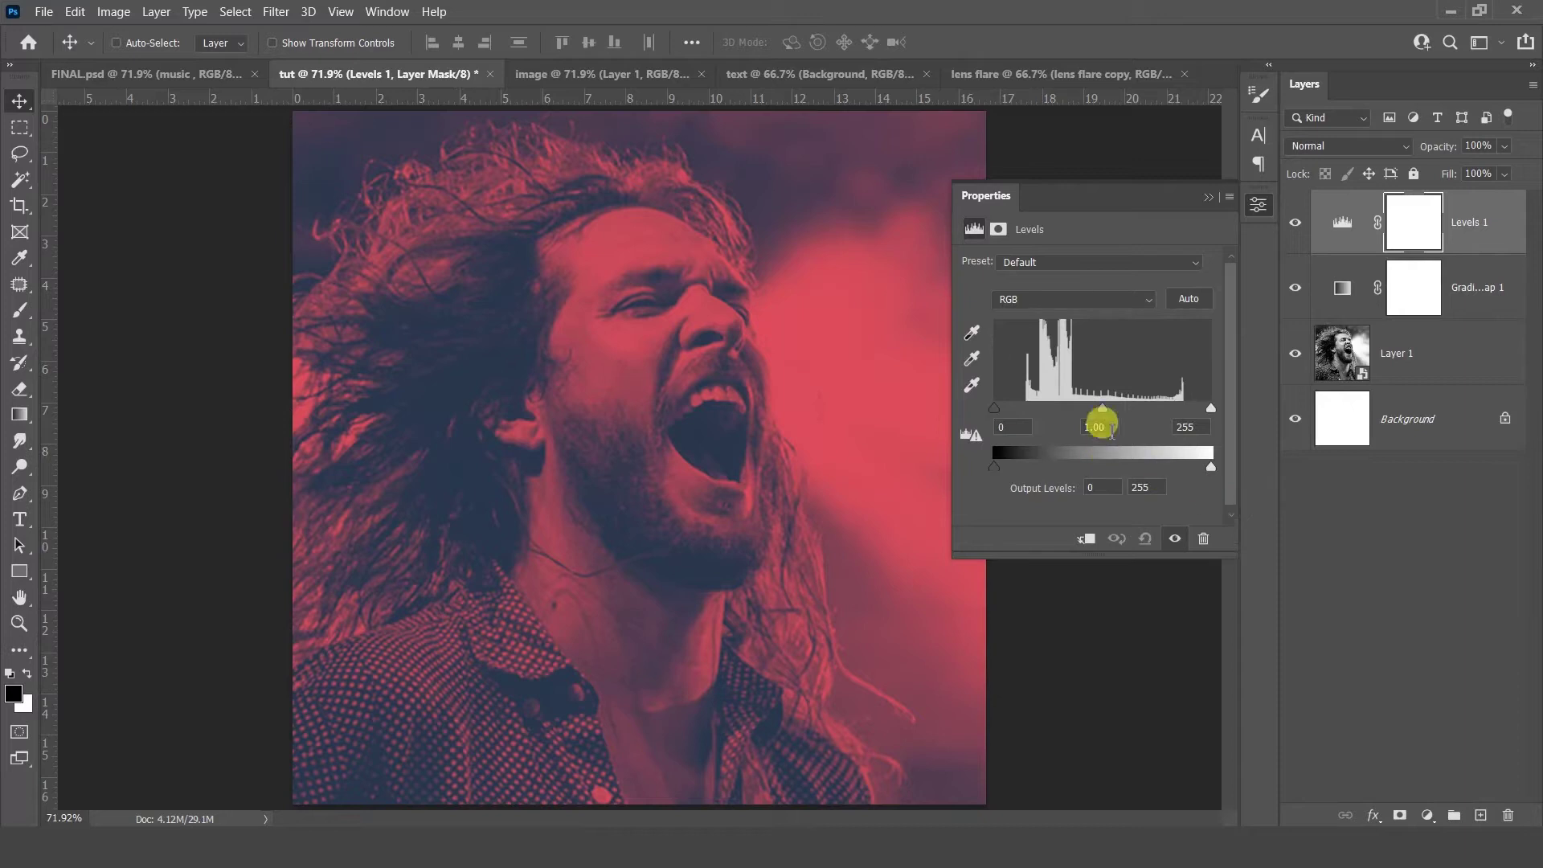
# Set the Levels adjustment's midtone input to 0.89 and its white input to 221.
pyautogui.write('.89')
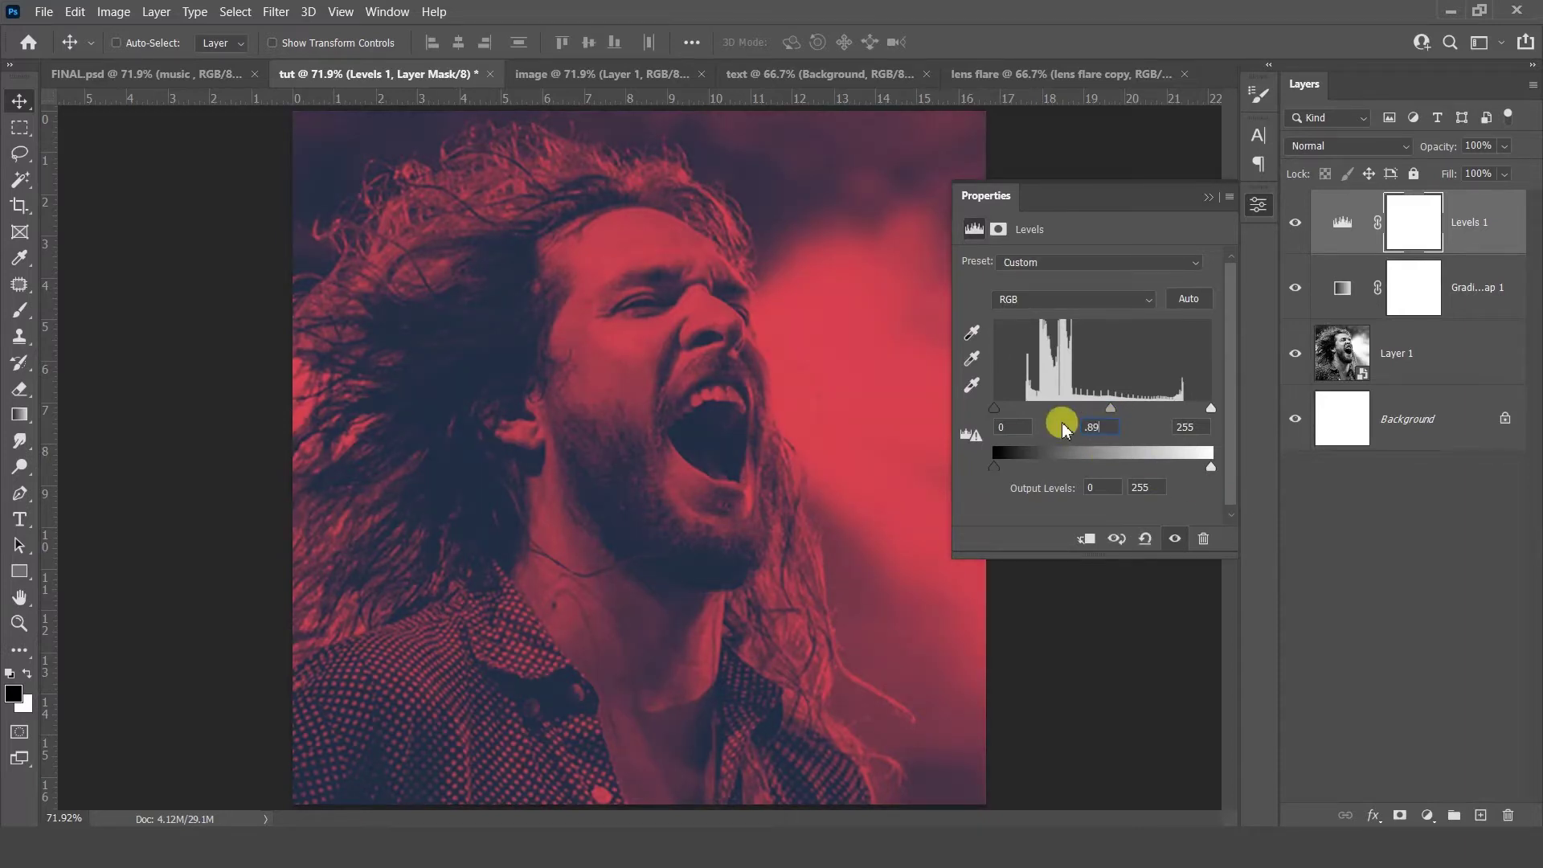
pyautogui.press('Return')
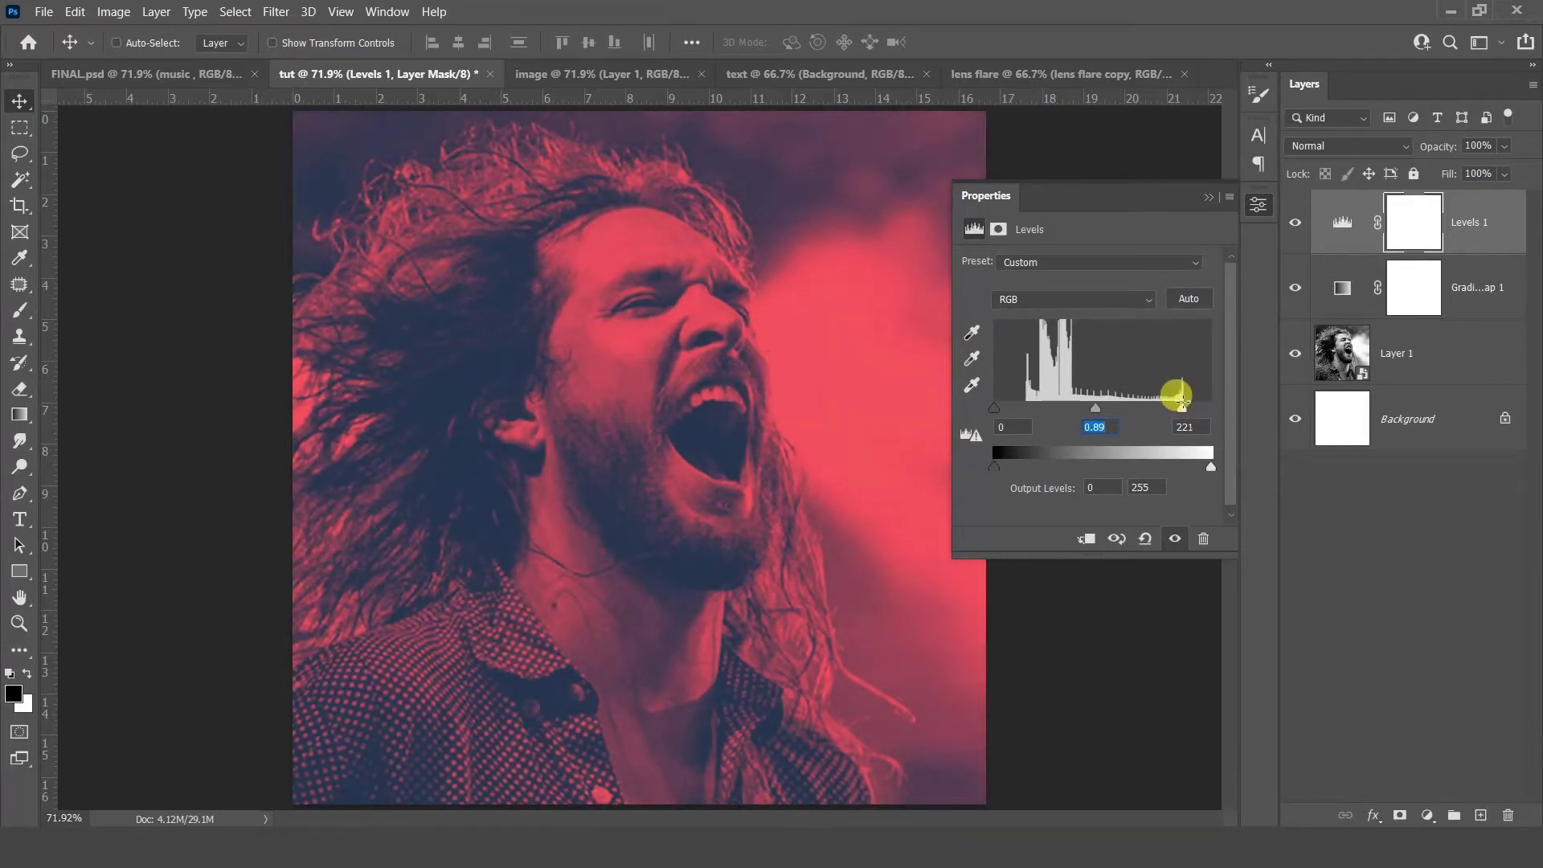
pyautogui.click(1204, 201)
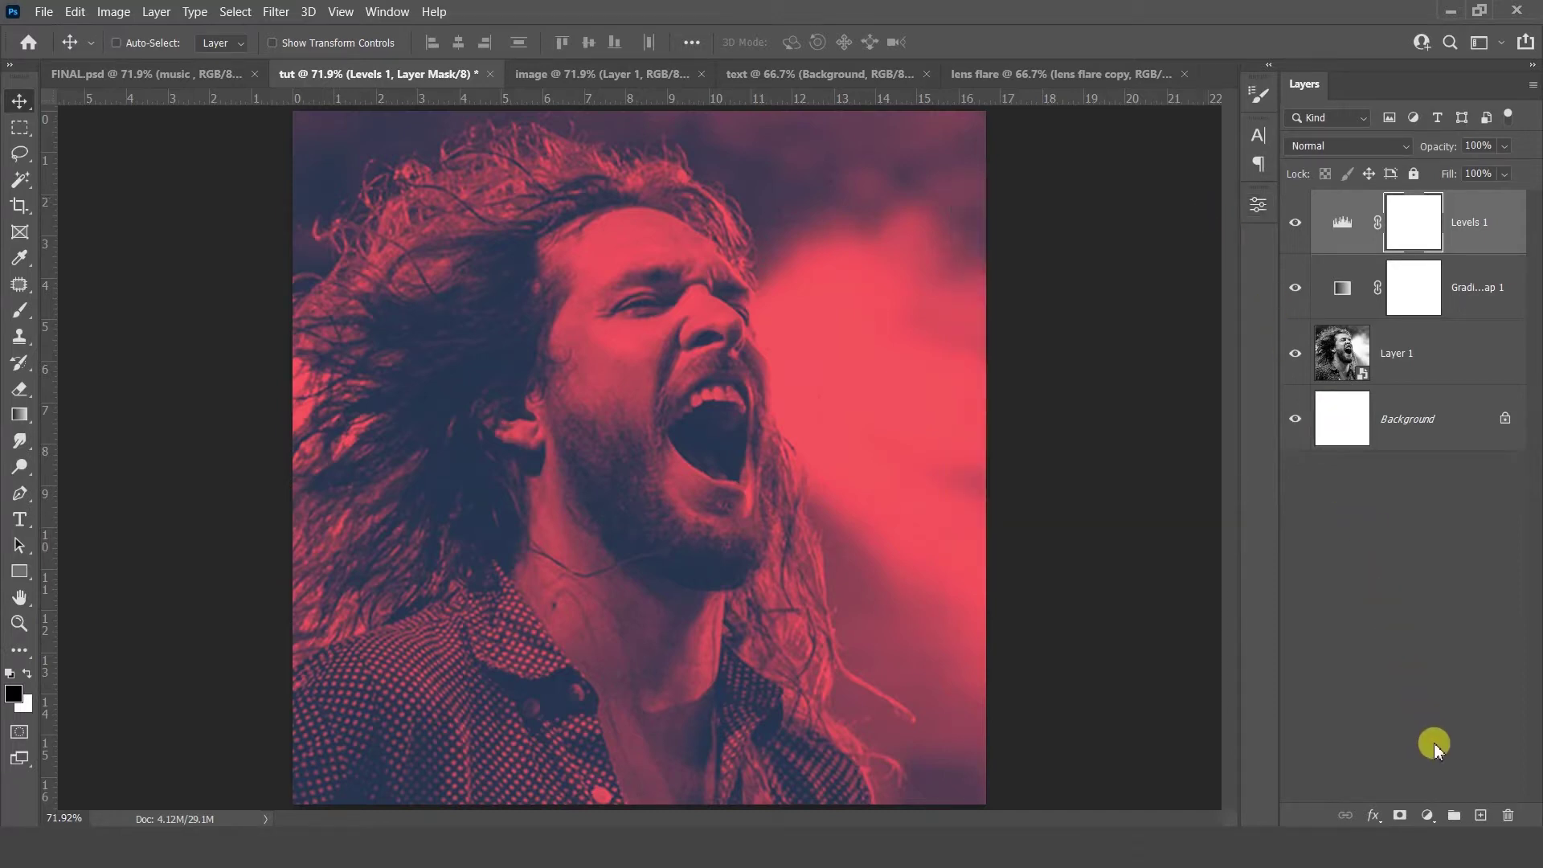
# Create a new layer named color above the Levels adjustment and fill it with black.
pyautogui.click(1480, 815)
pyautogui.press('x')
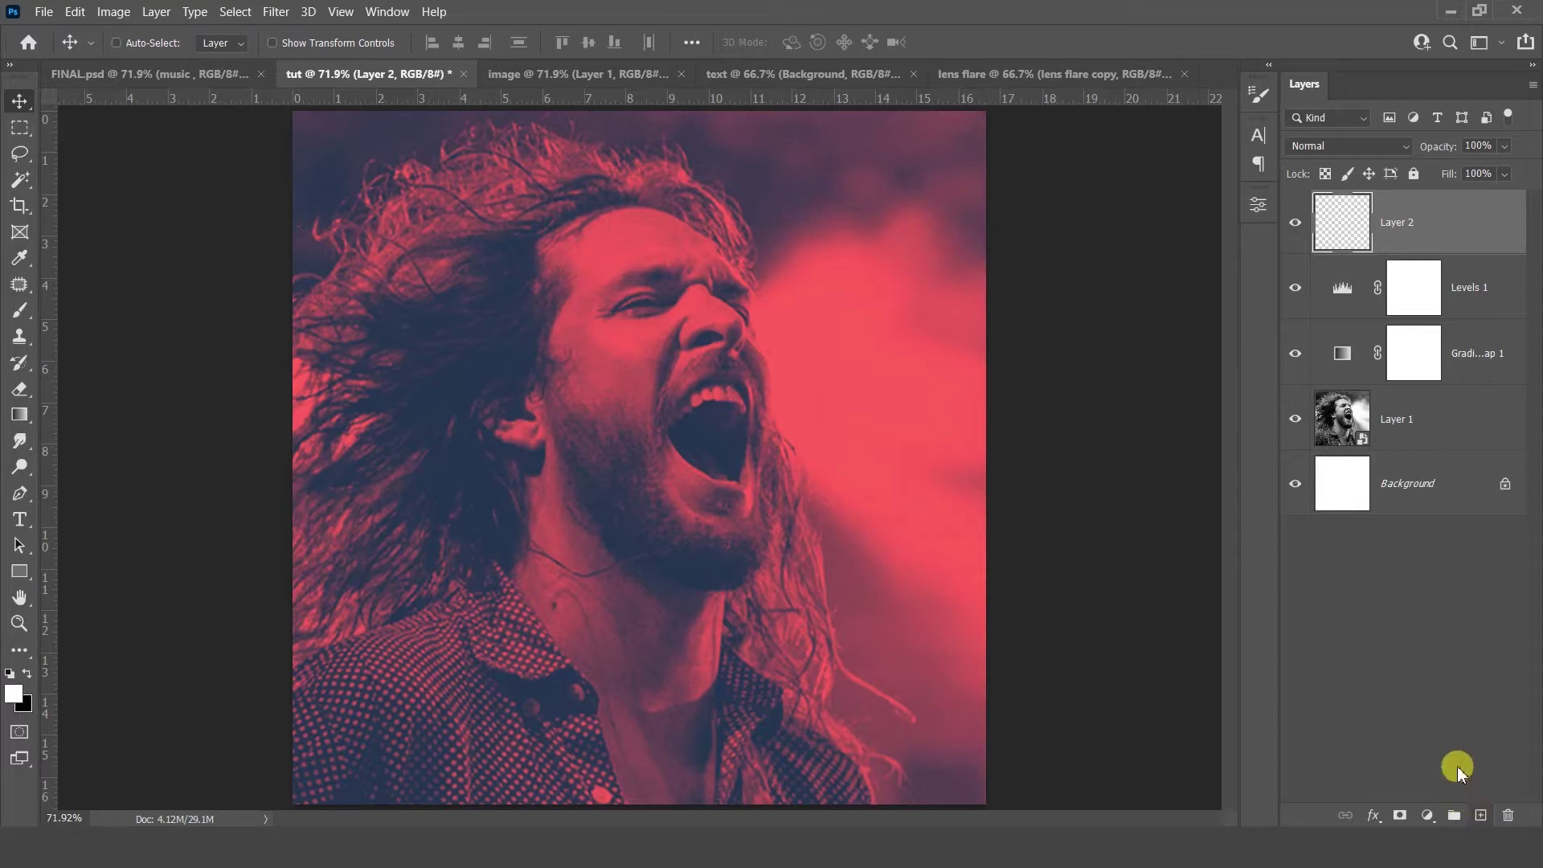
pyautogui.doubleClick(1396, 221)
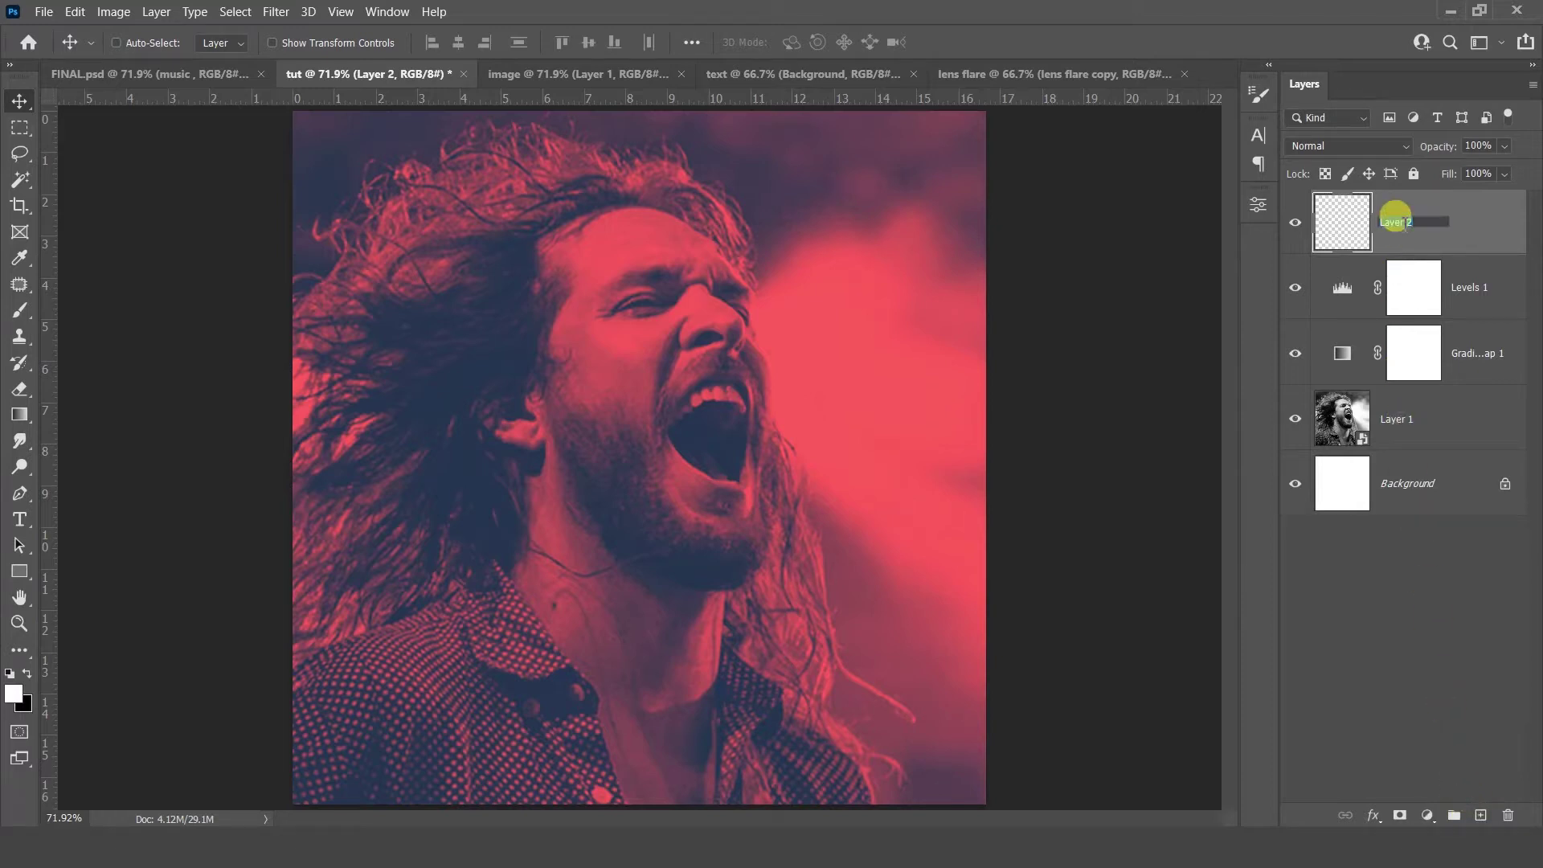
pyautogui.click(1396, 223)
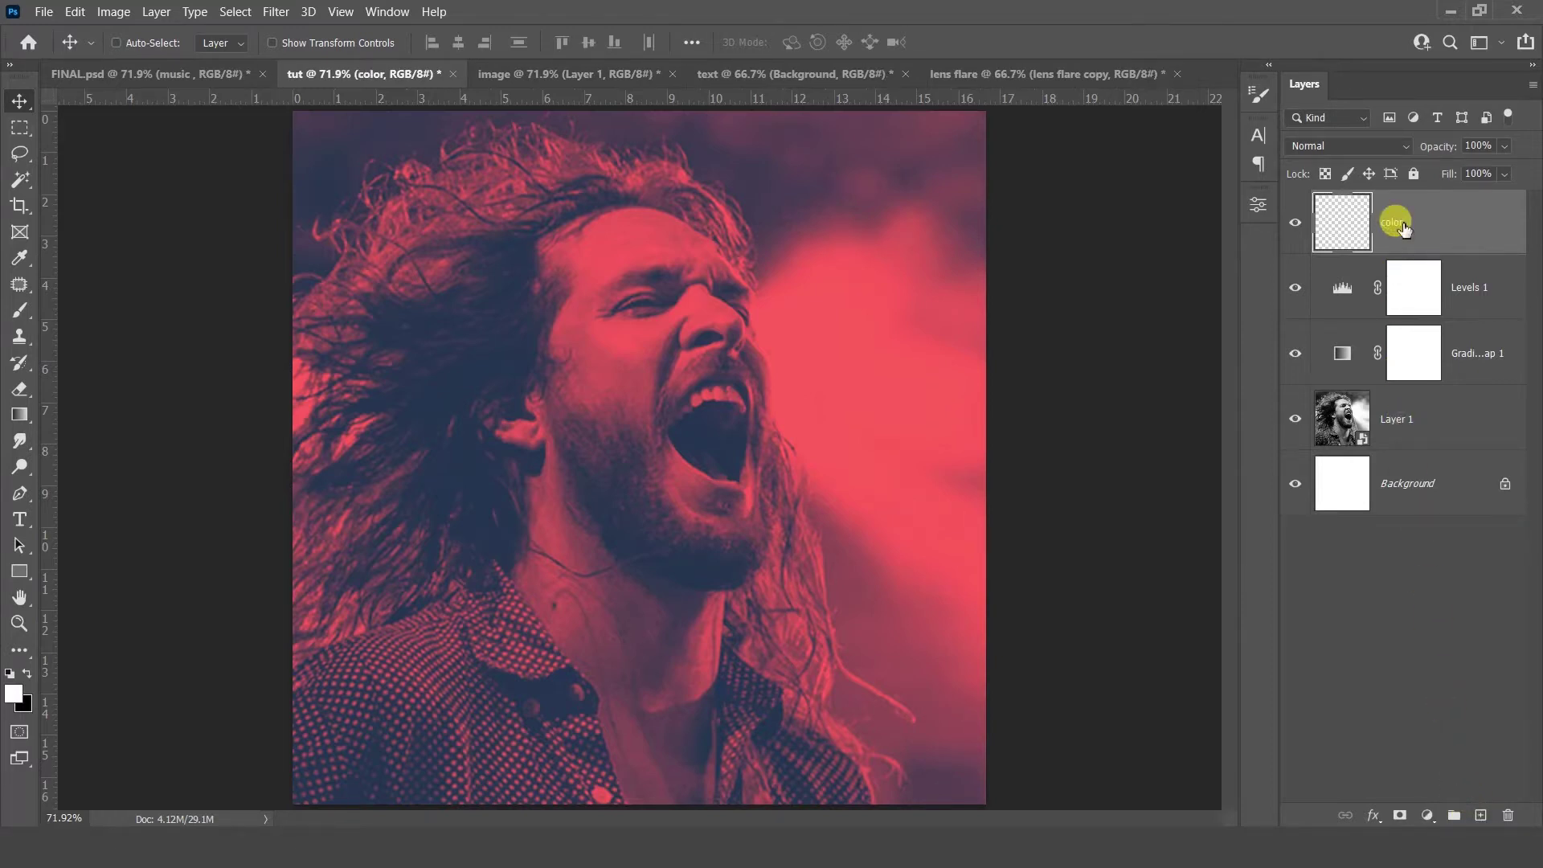
pyautogui.hotkey('ctrl', 'BackSpace')
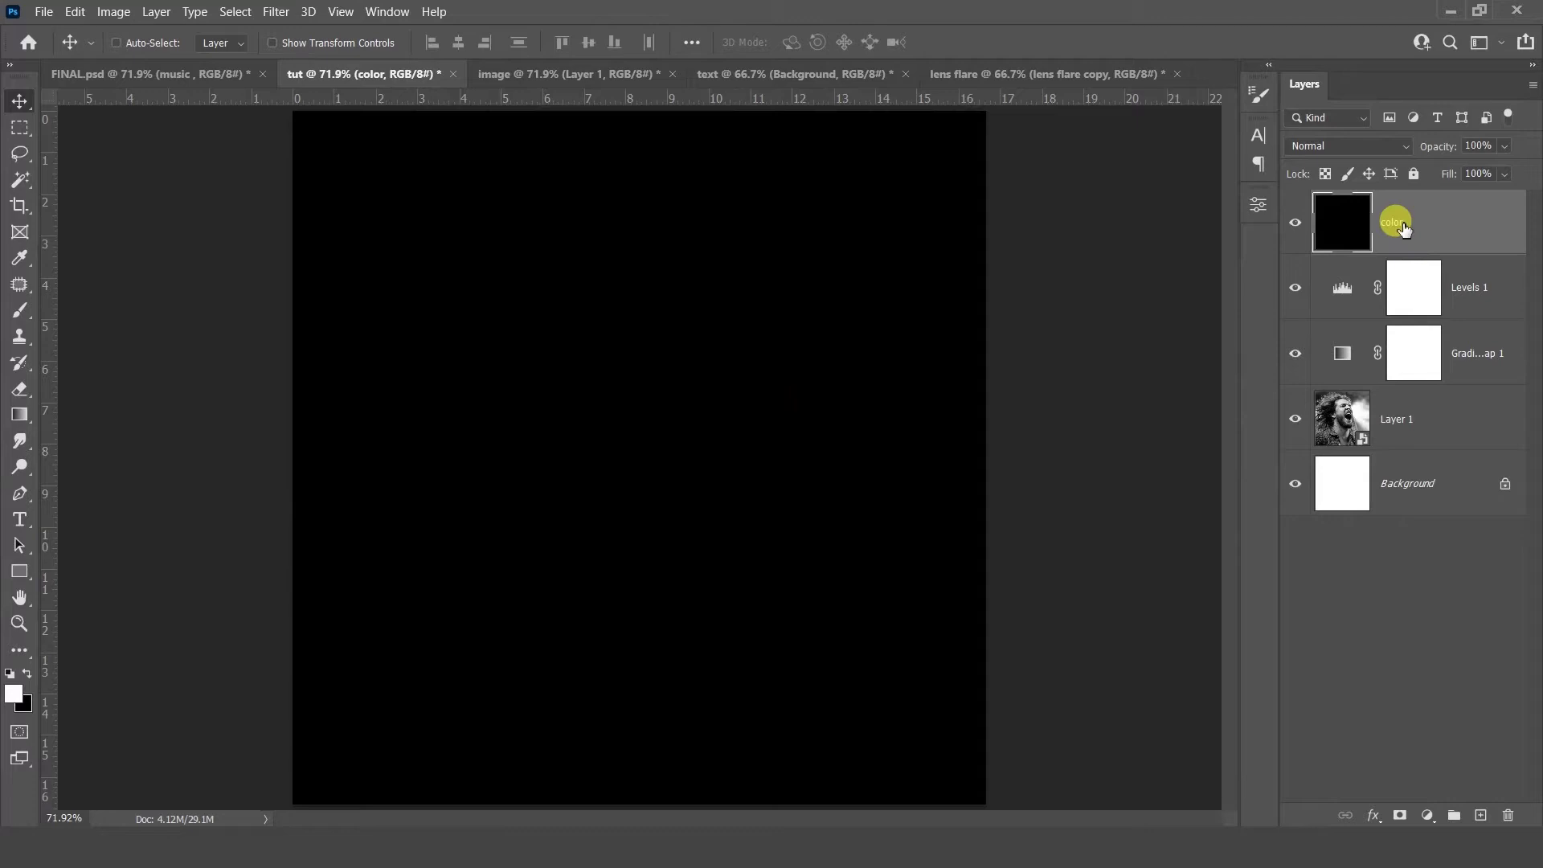
# Add a white layer mask to the color layer and set up a black Brush with 56% flow.
pyautogui.click(1399, 817)
pyautogui.press('x')
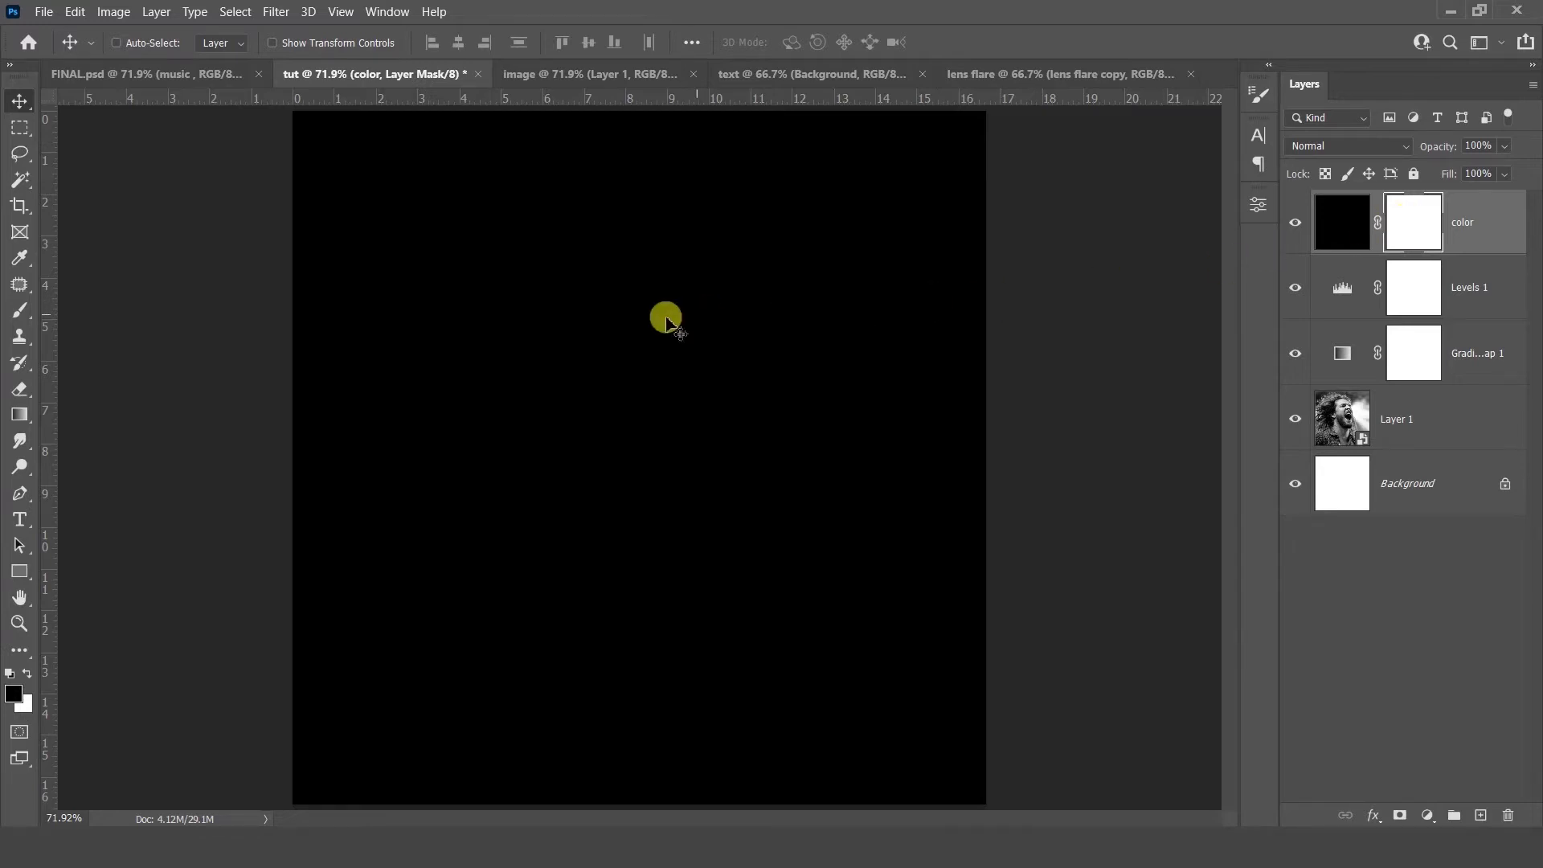
pyautogui.click(23, 313)
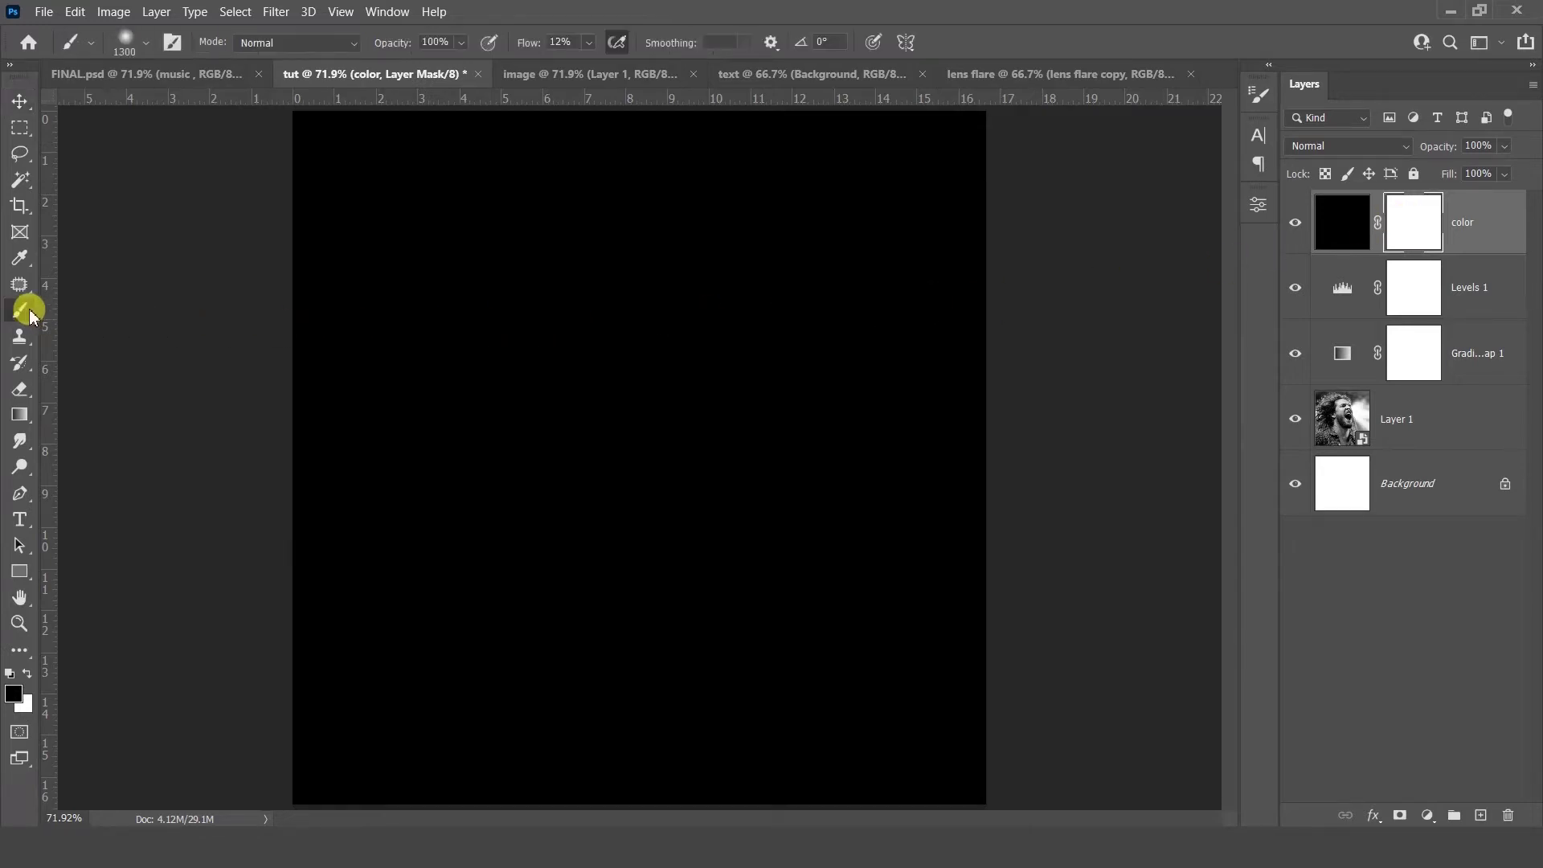
pyautogui.click(611, 50)
pyautogui.click(592, 46)
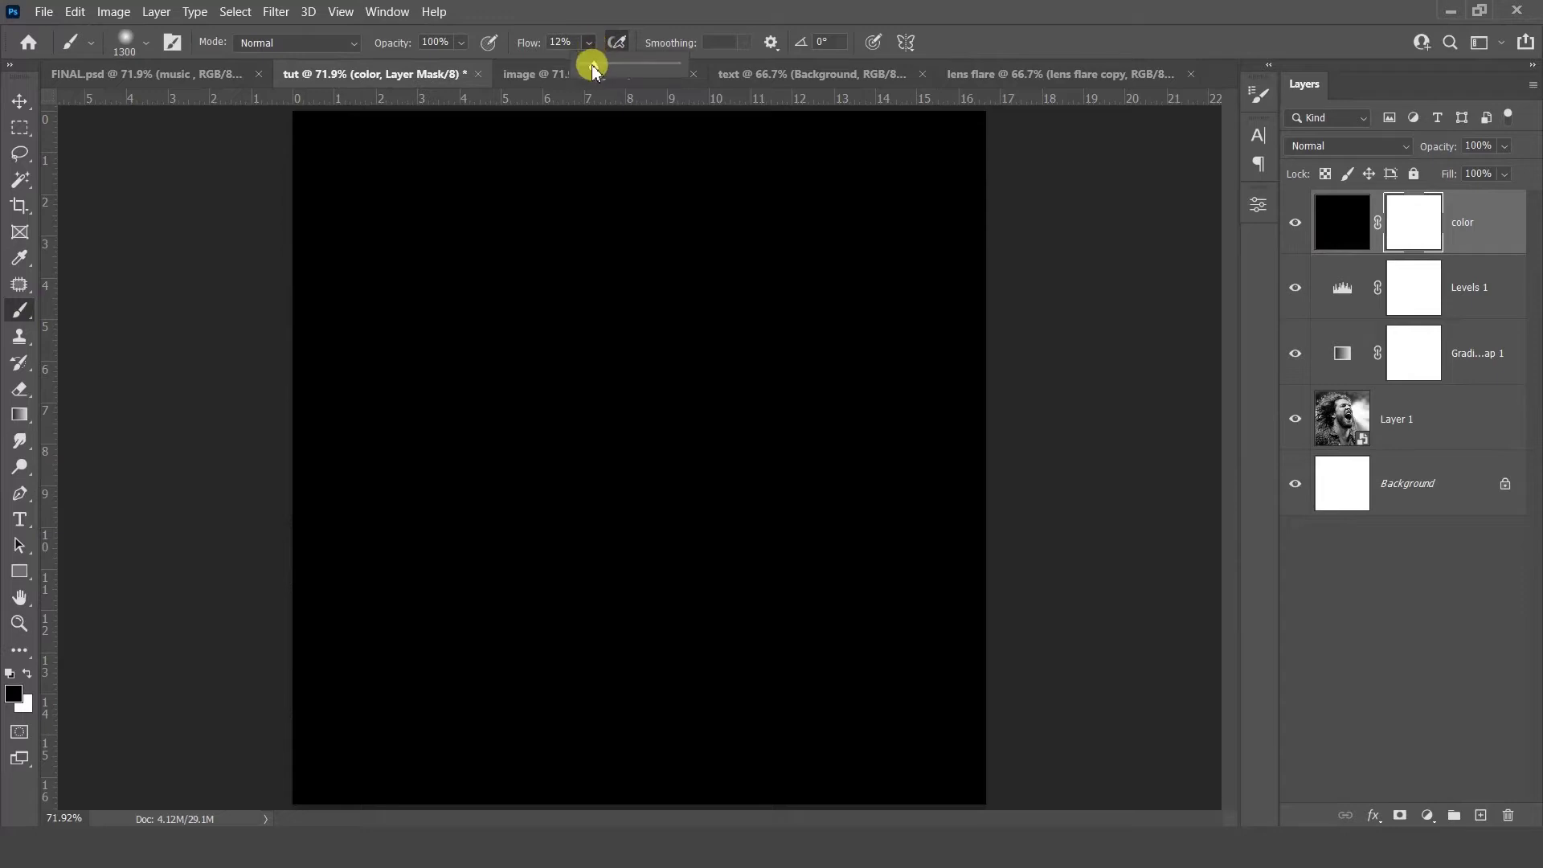
pyautogui.moveTo(593, 65); pyautogui.dragTo(638, 75)
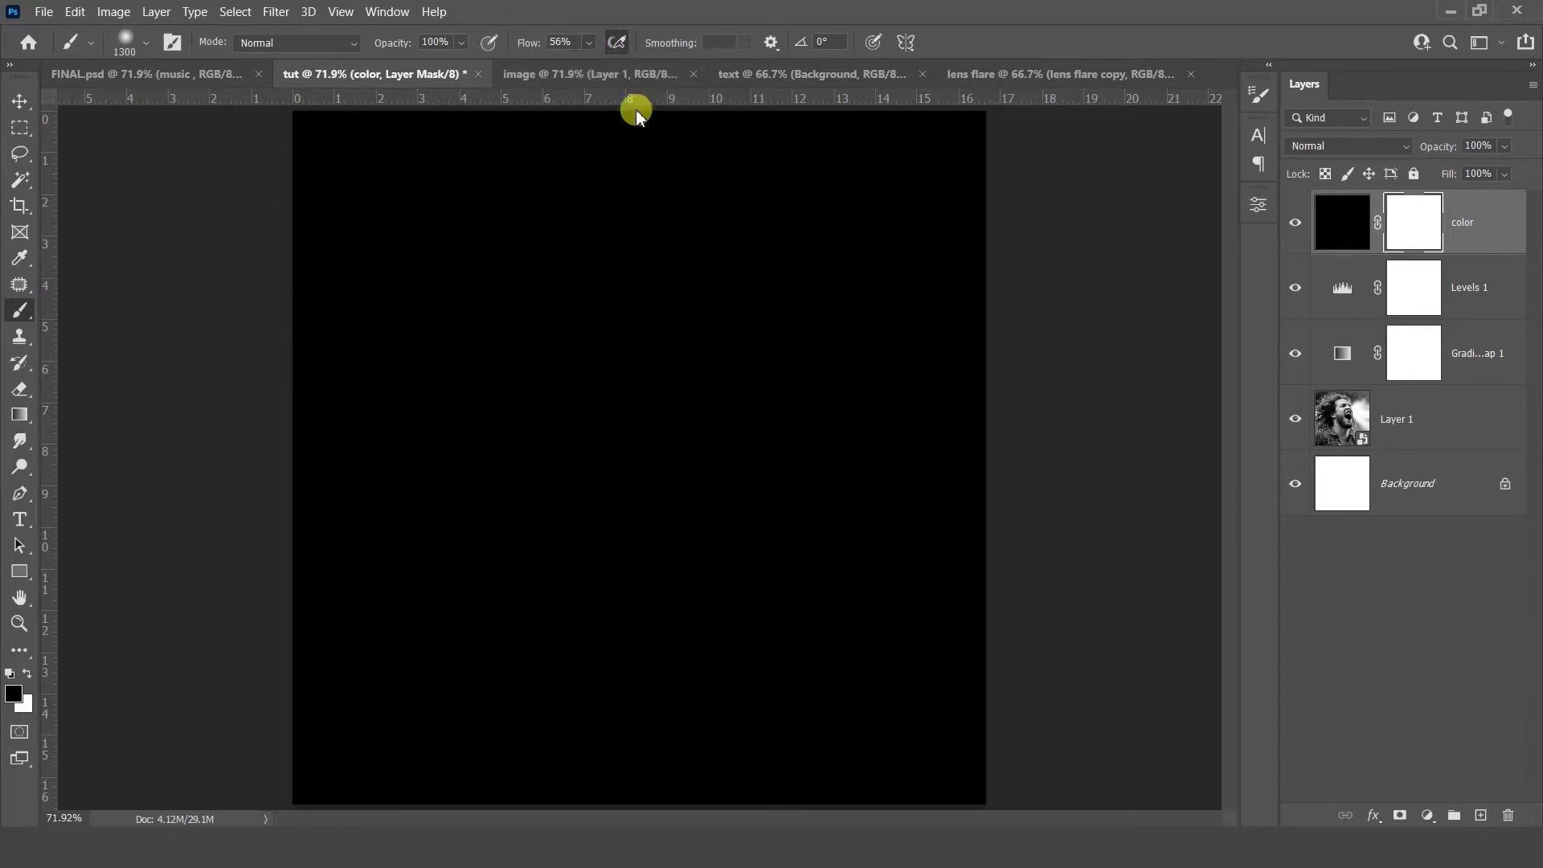
# Paint black over the centre of the color layer's mask with a large soft brush, leaving a dark vignette around the edges.
pyautogui.click(641, 419)
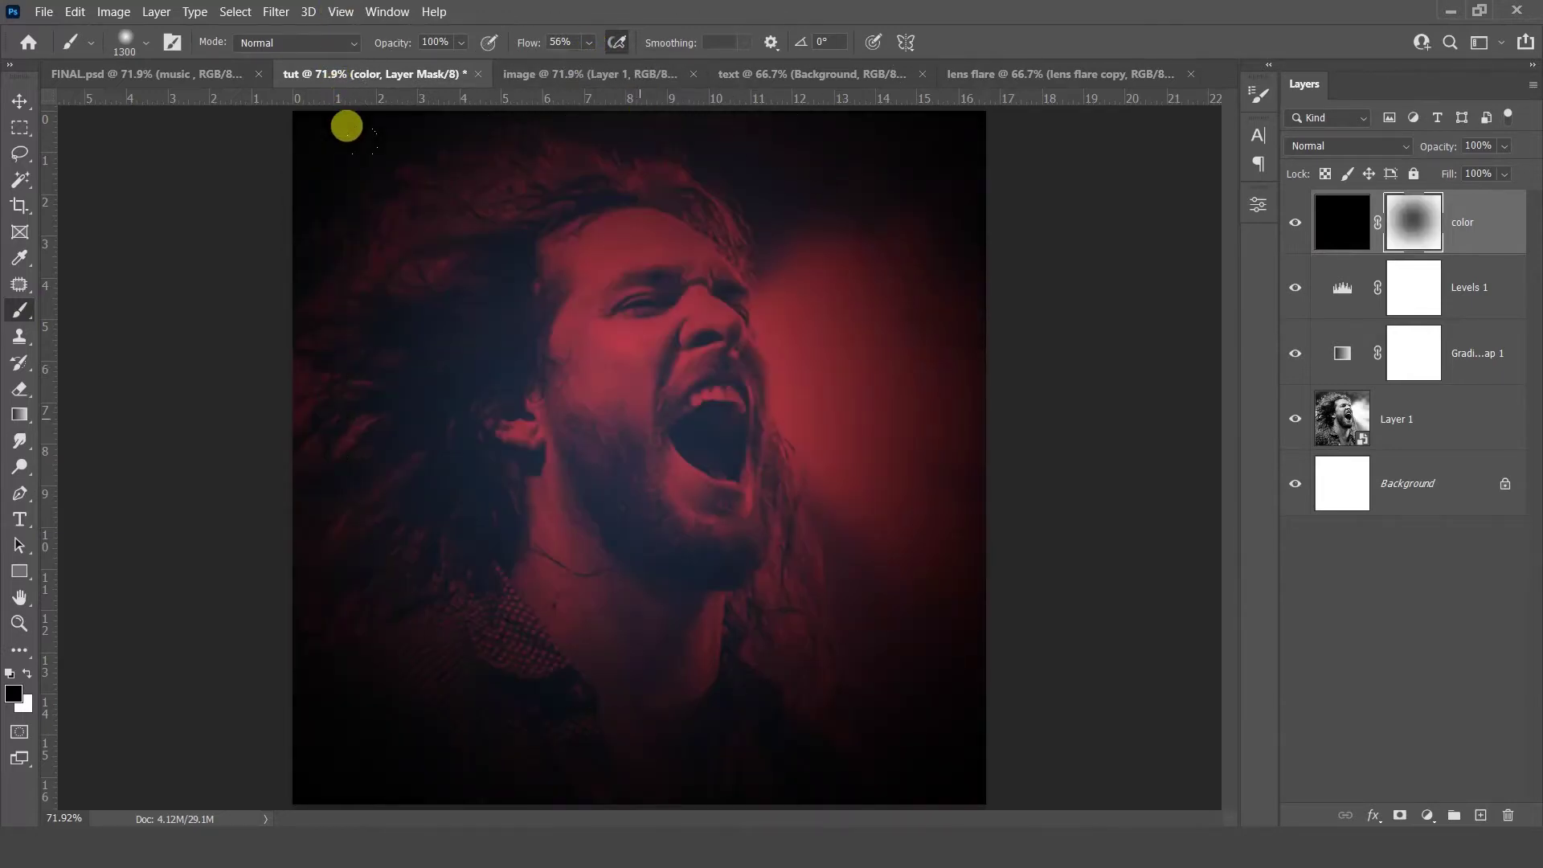
pyautogui.click(640, 418)
pyautogui.click(641, 418)
pyautogui.press(']')
pyautogui.press('[')
pyautogui.press('[')
pyautogui.click(638, 416)
# Lower the color layer's opacity to 30%.
pyautogui.press('v')
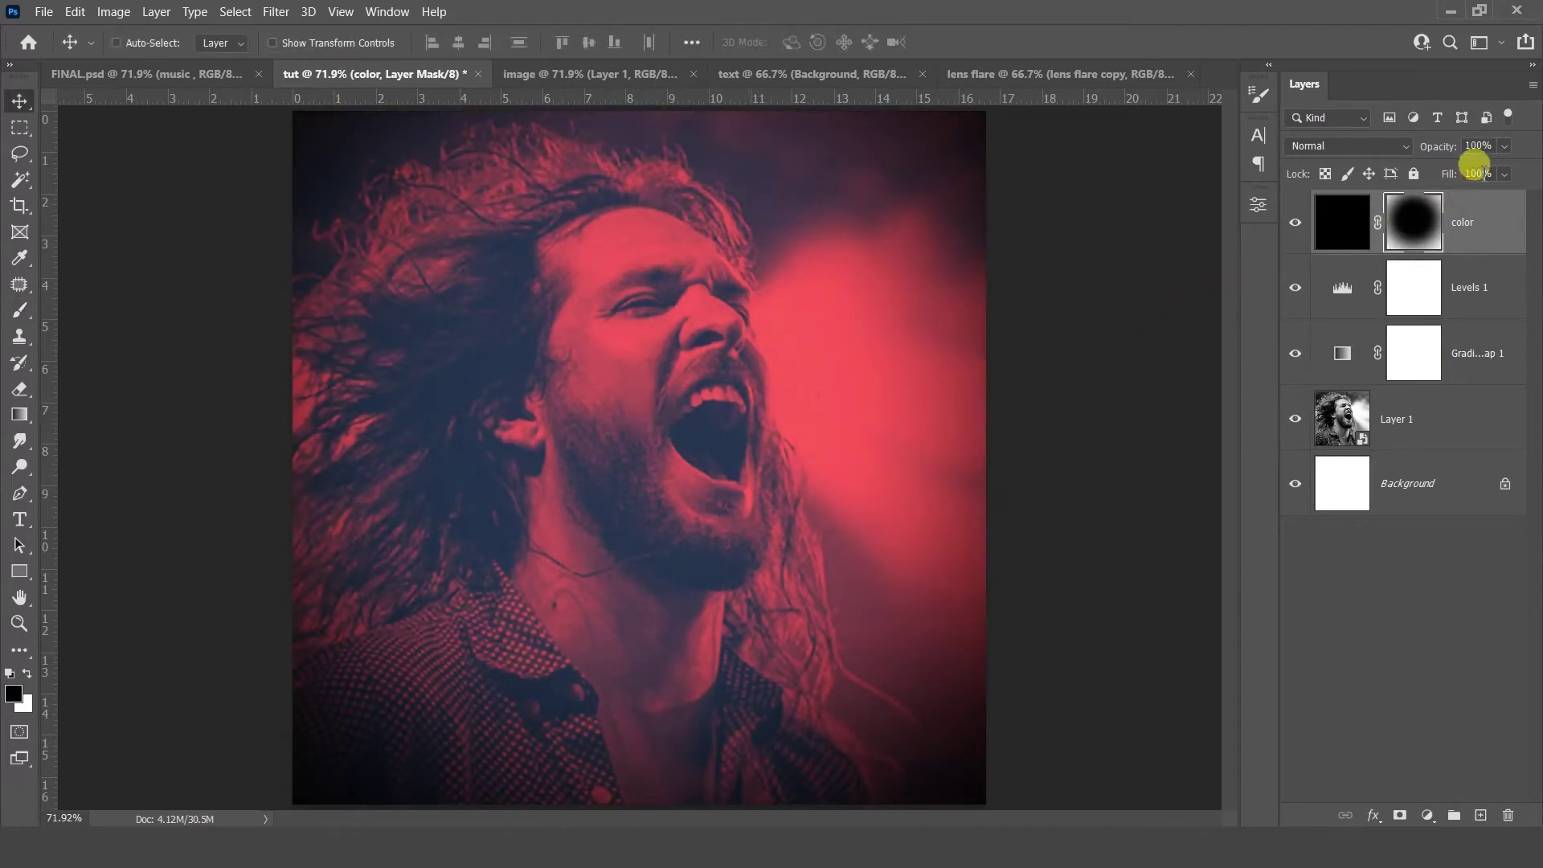
pyautogui.click(1486, 145)
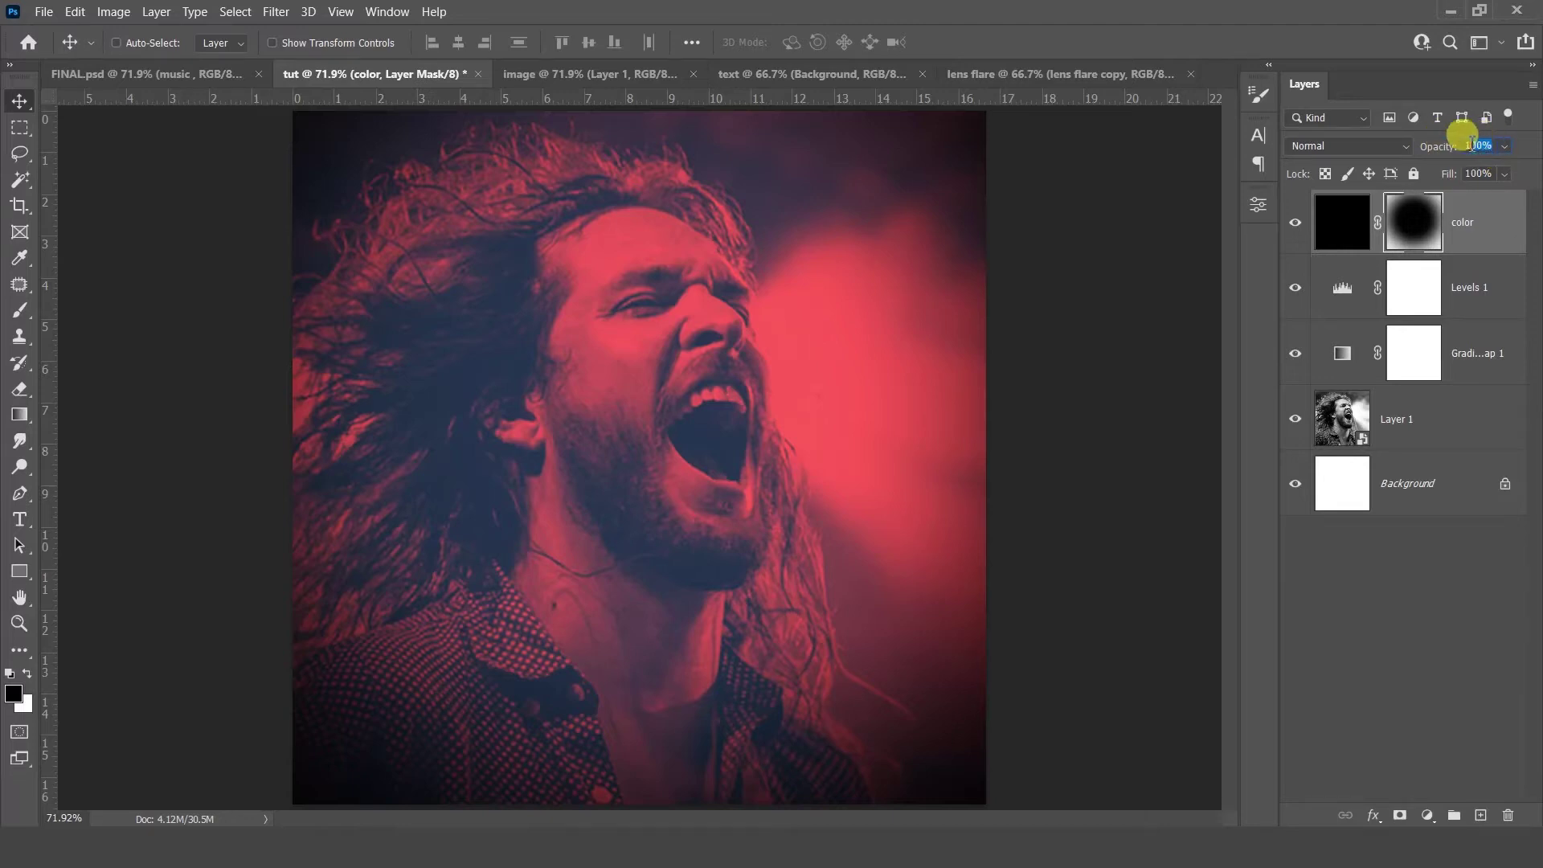
pyautogui.write('30')
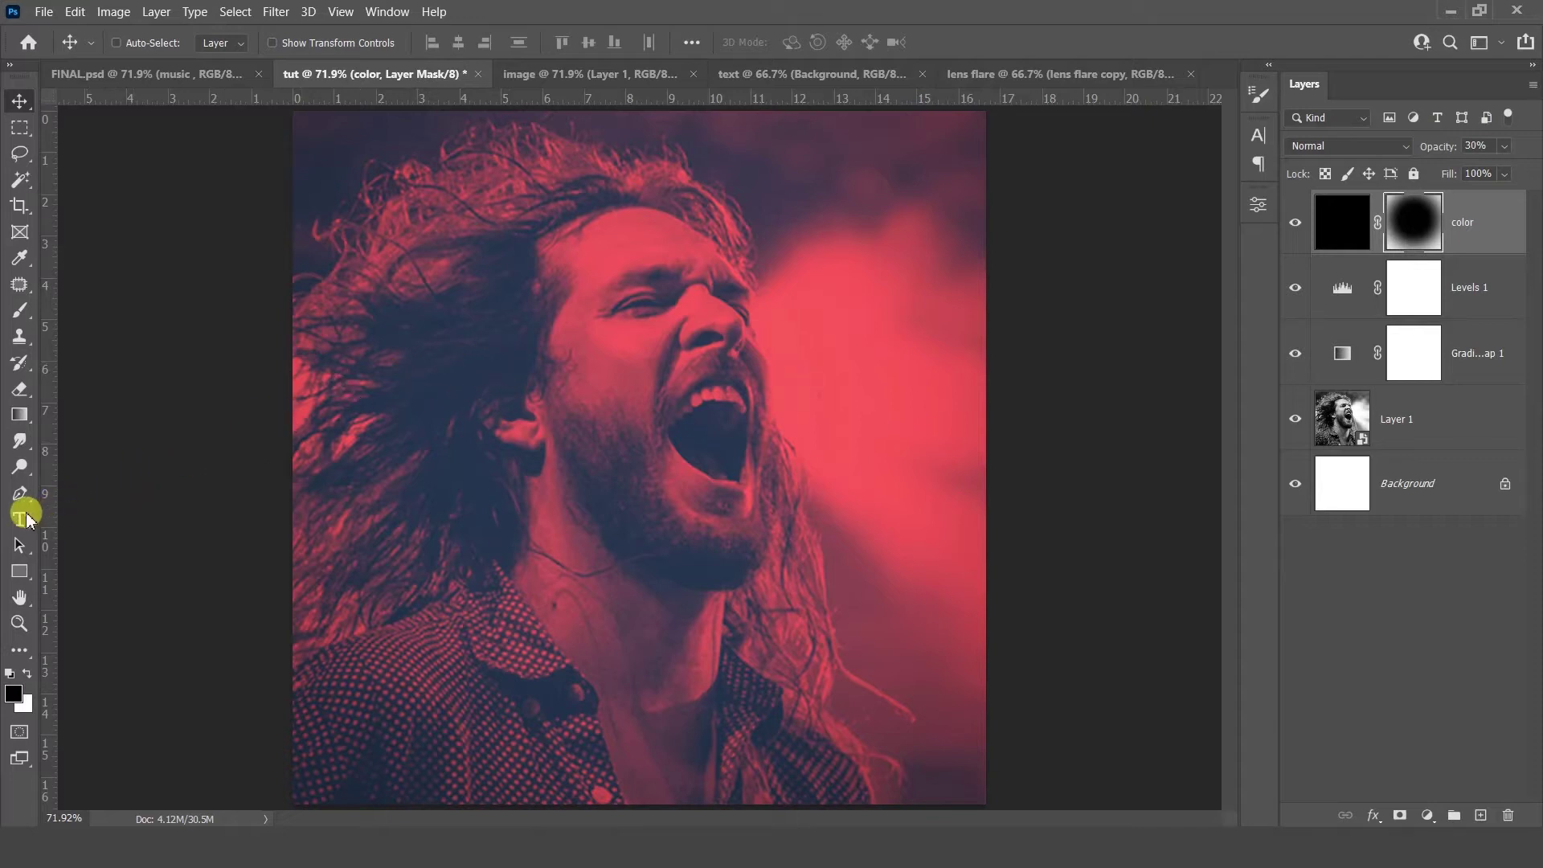
# Add the white text MUSIC in Ethnocentric Regular at 11.2 pt beside the man's ear.
pyautogui.click(21, 518)
pyautogui.click(27, 676)
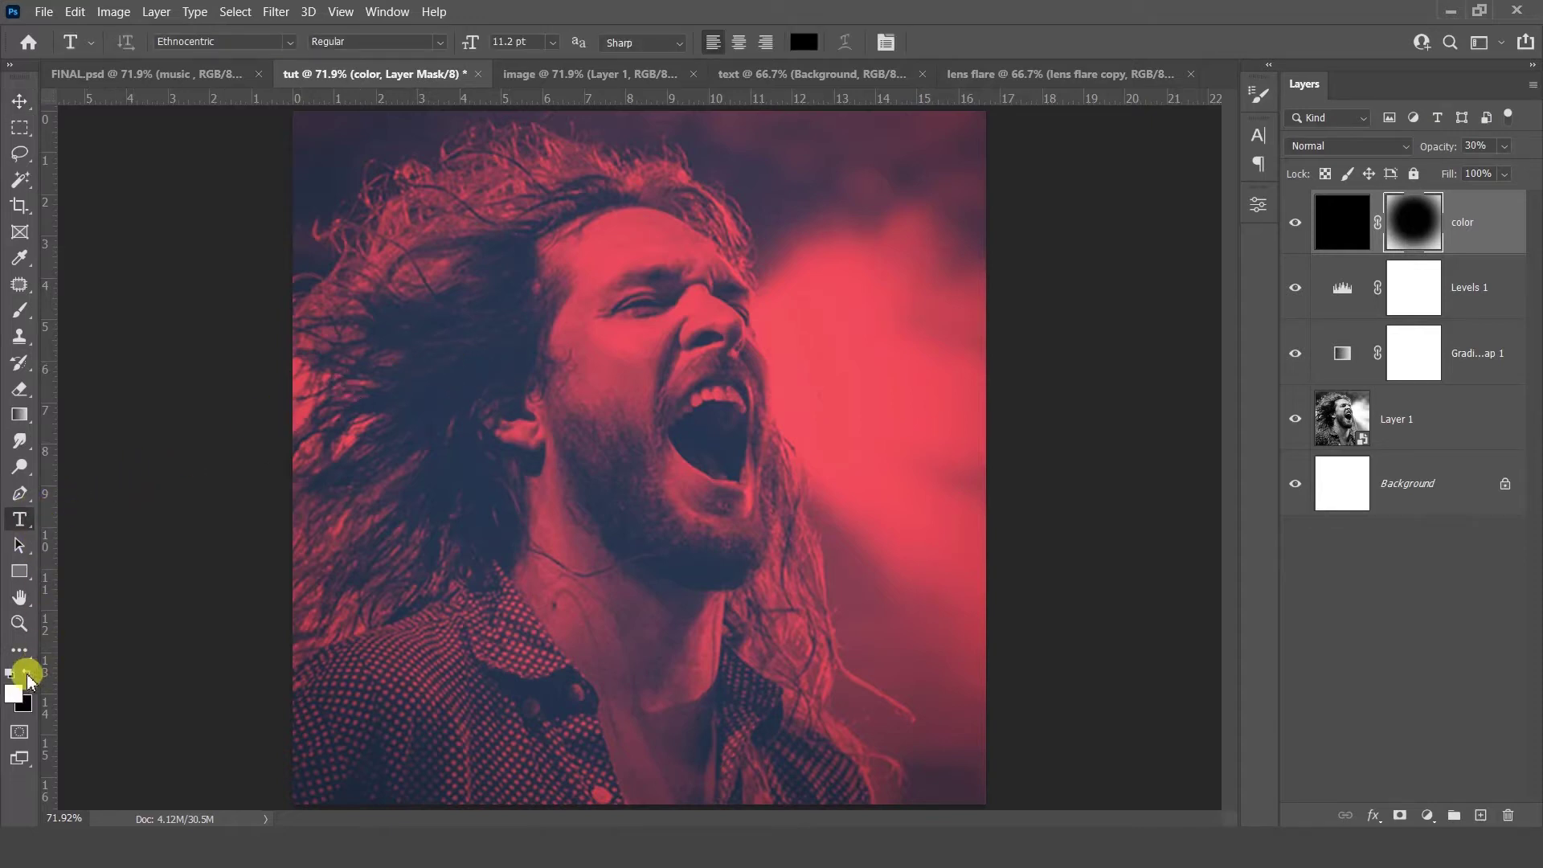
pyautogui.click(430, 448)
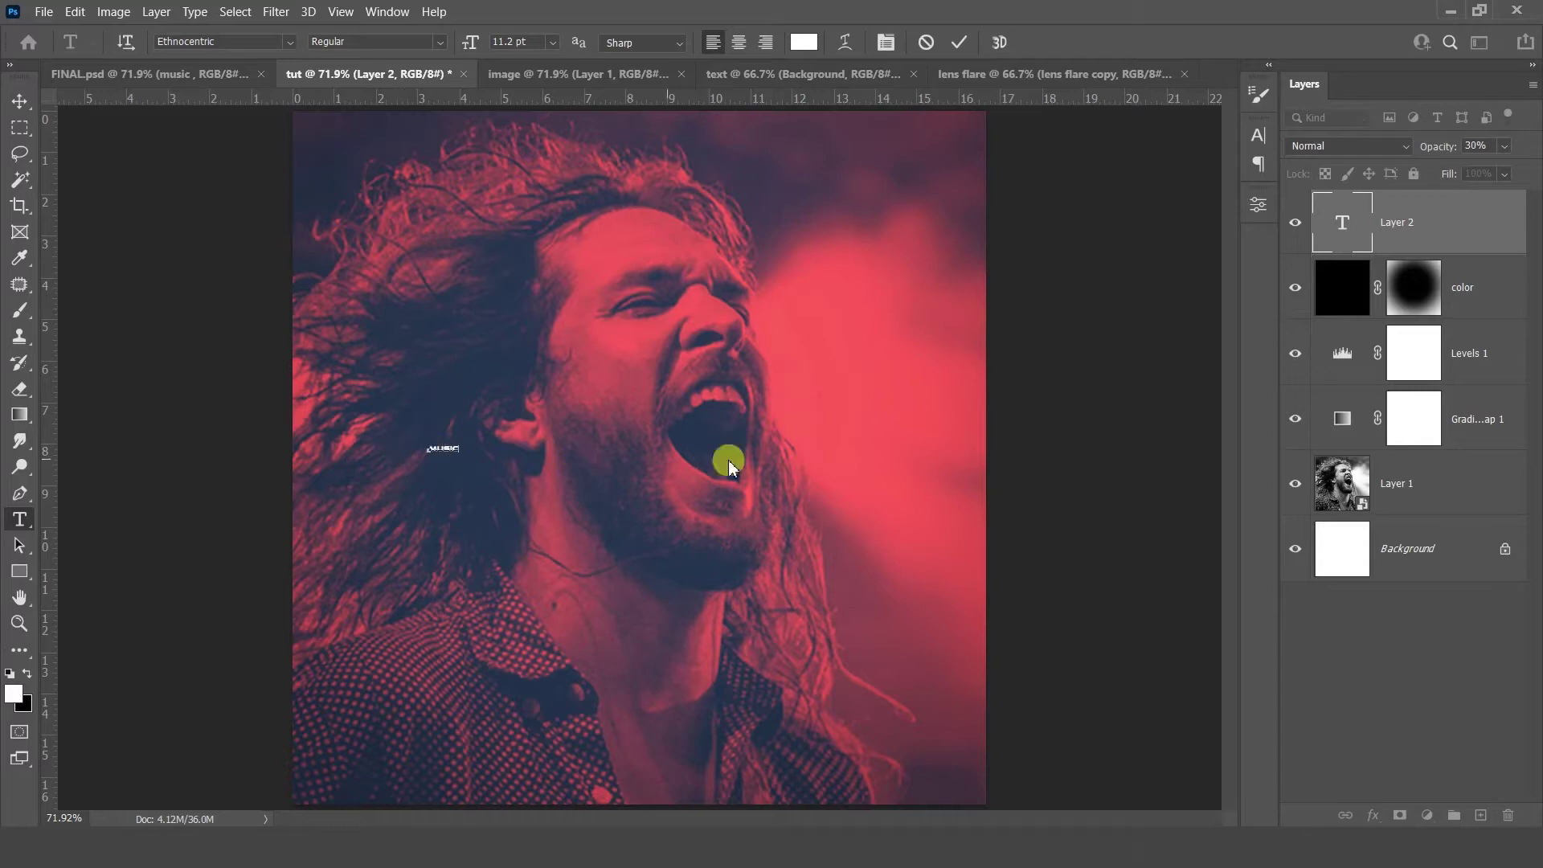
pyautogui.click(1419, 237)
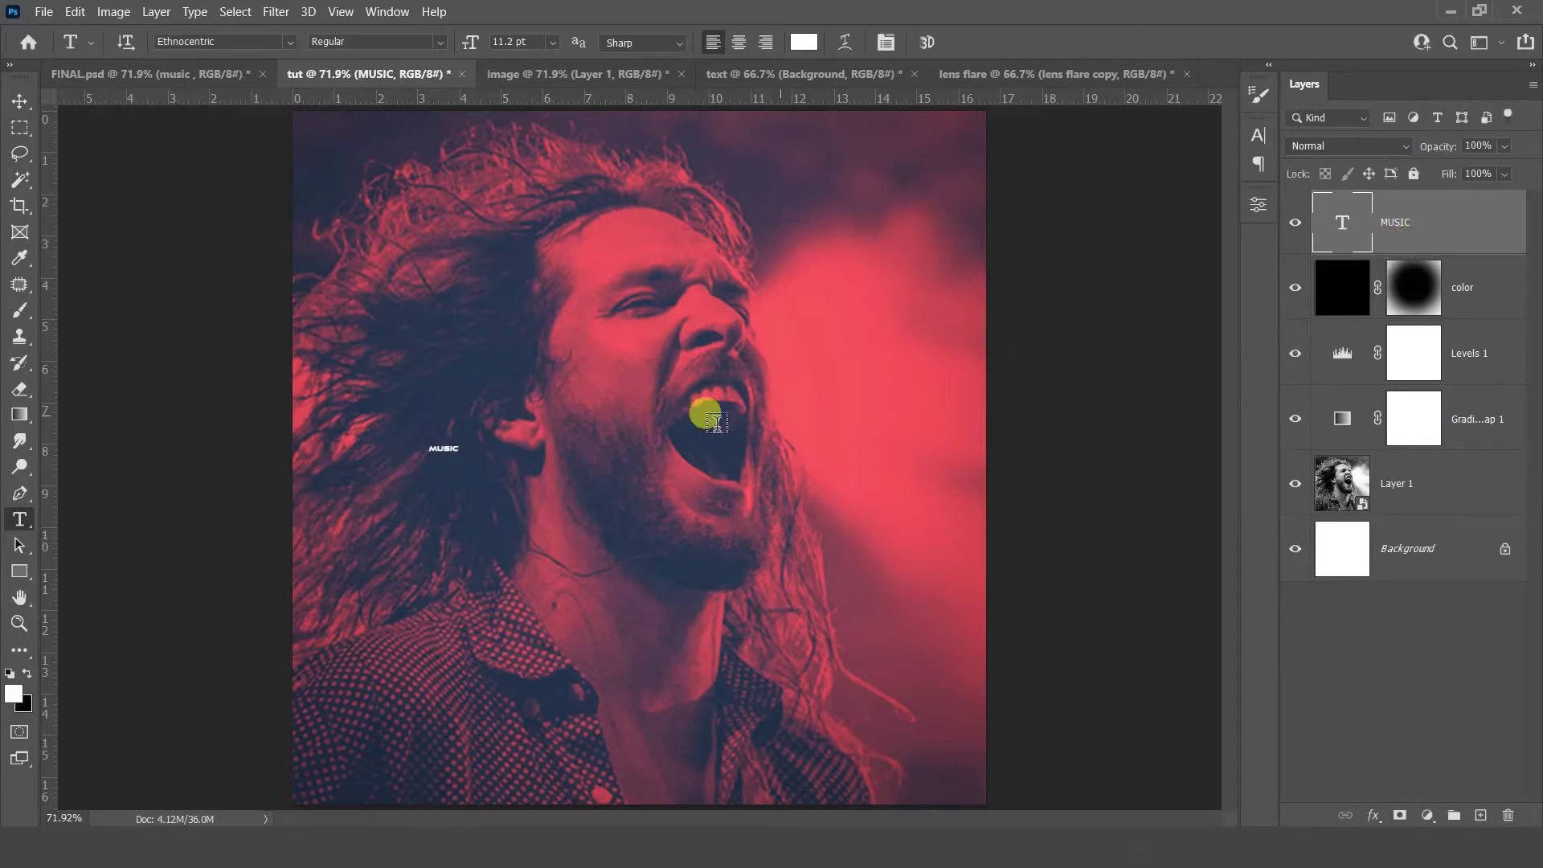
# Scale the MUSIC text up to about 128 pt and move it over the man's neck and shoulder.
pyautogui.hotkey('ctrl', 't')
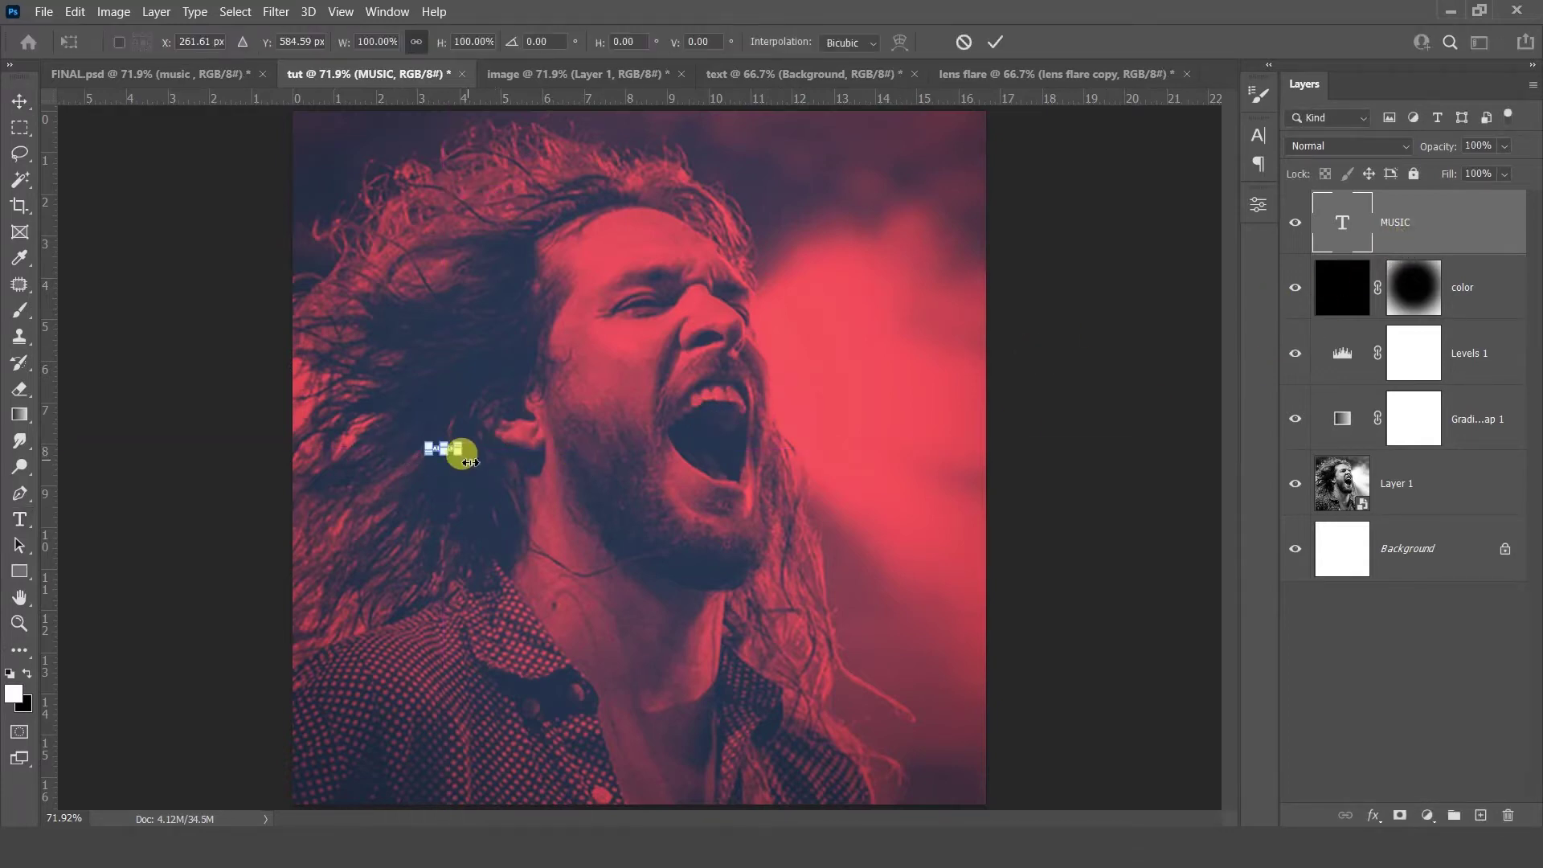
pyautogui.moveTo(460, 455); pyautogui.dragTo(741, 624)
pyautogui.press('Return')
pyautogui.moveTo(605, 497); pyautogui.dragTo(546, 595)
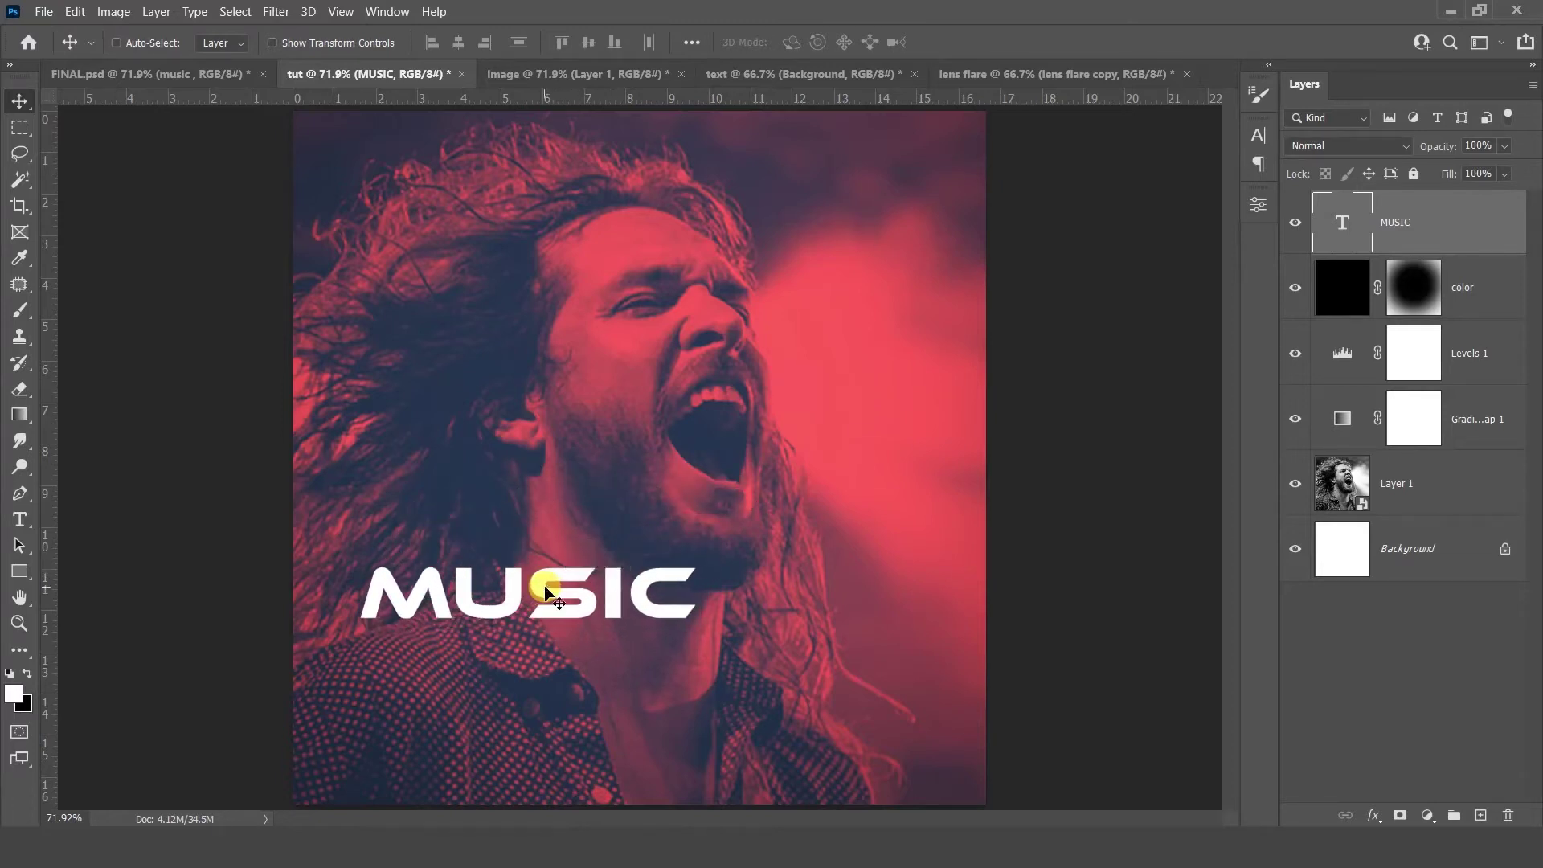
# Duplicate the MUSIC text, place the copy directly beneath the original, and change its wording to PARTY.
pyautogui.hotkey('ctrl', 'j')
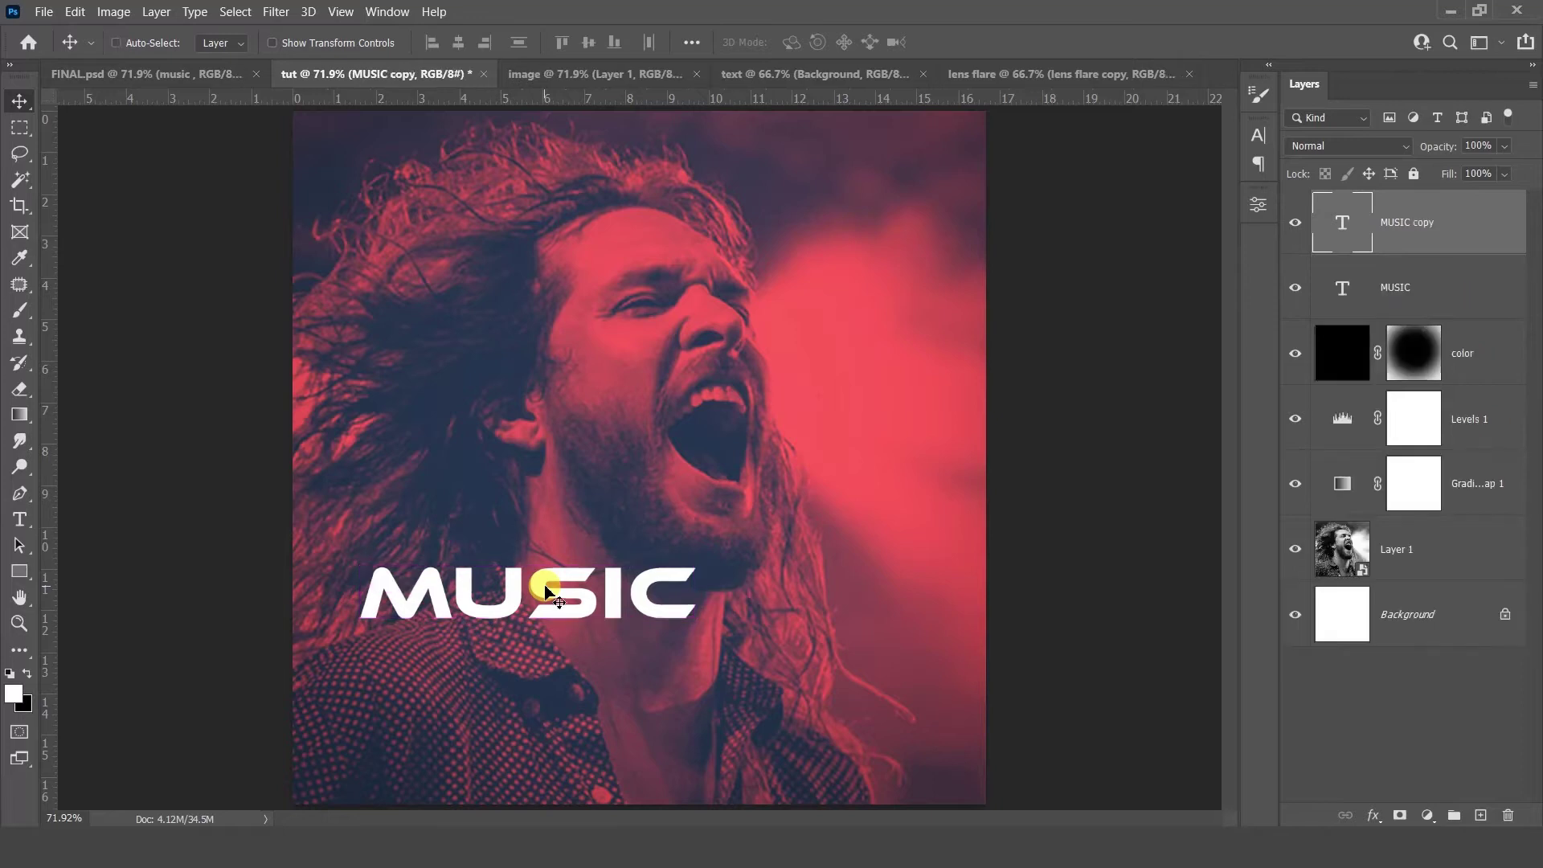
pyautogui.moveTo(545, 592); pyautogui.dragTo(544, 657)
pyautogui.press('t')
pyautogui.click(540, 650)
pyautogui.hotkey('ctrl', 'a')
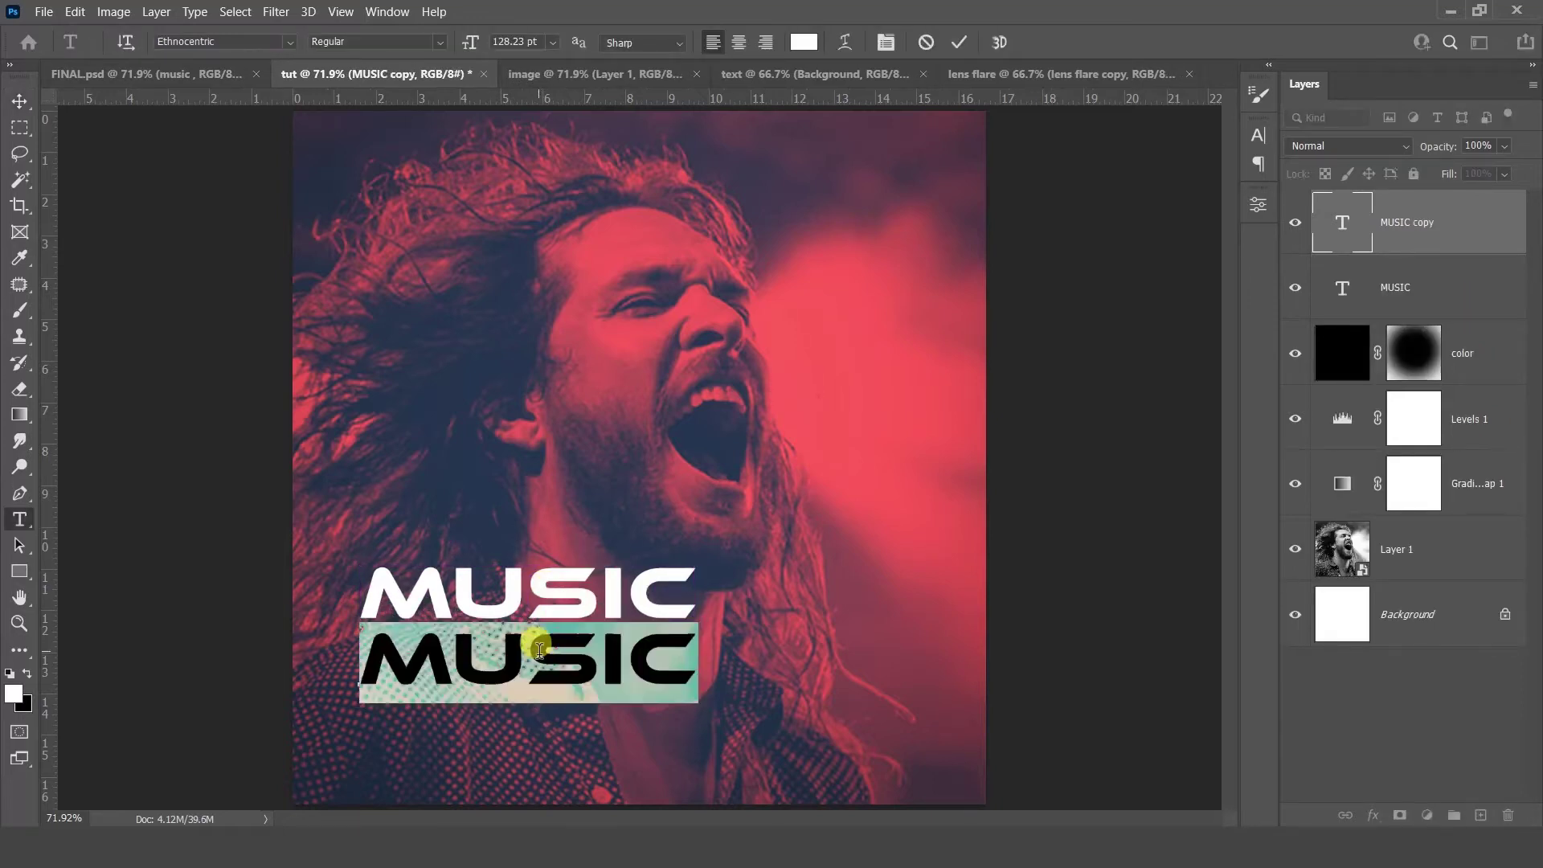
pyautogui.write('PARTY')
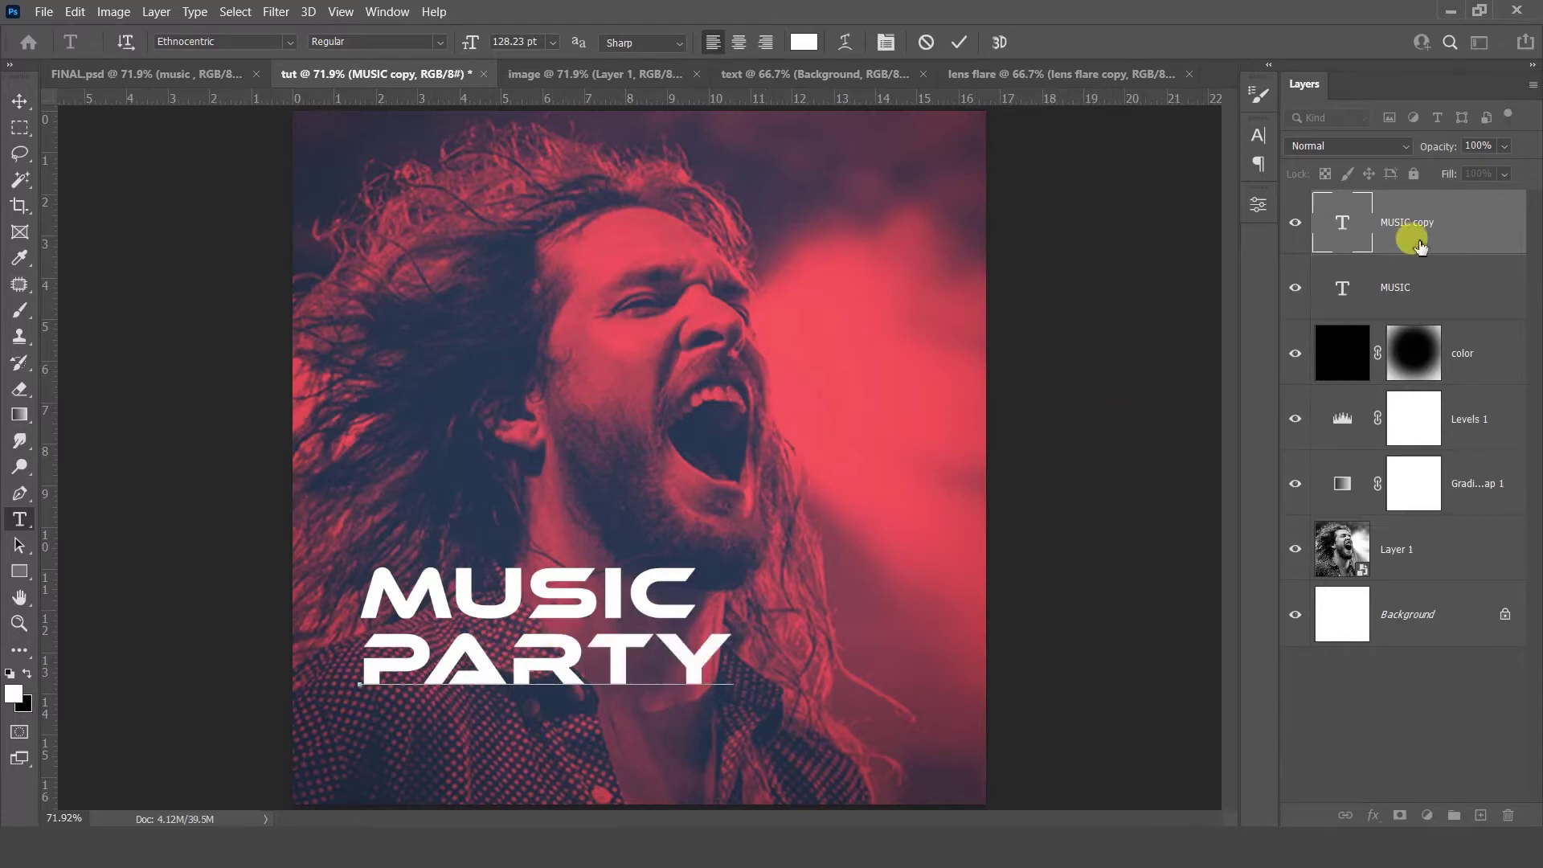
pyautogui.click(1446, 219)
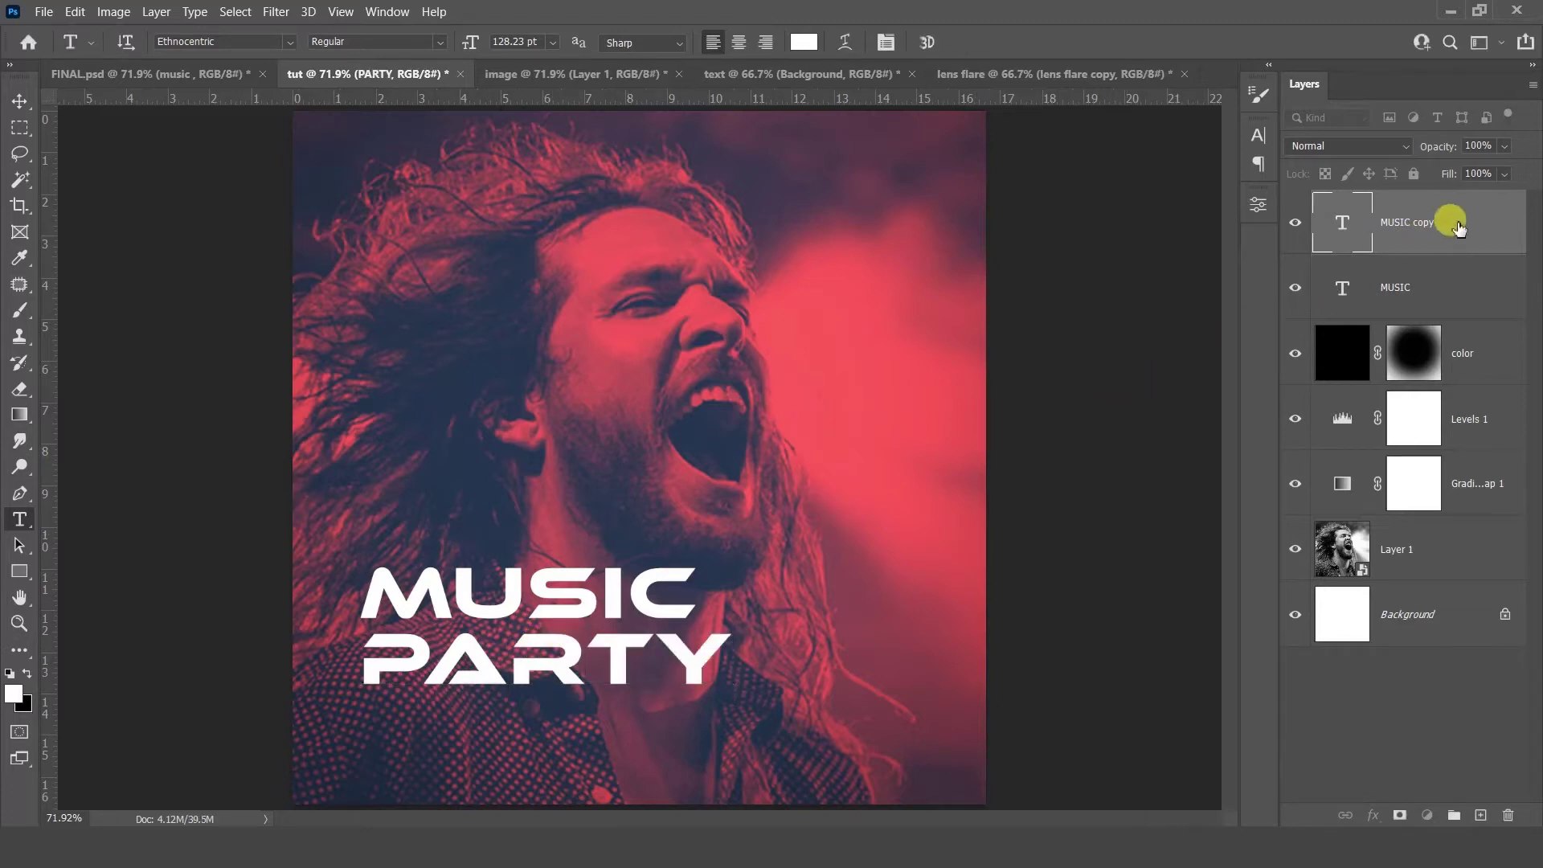
# Change the PARTY text colour to black.
pyautogui.click(1258, 135)
pyautogui.click(1199, 250)
pyautogui.moveTo(1053, 494); pyautogui.dragTo(897, 744)
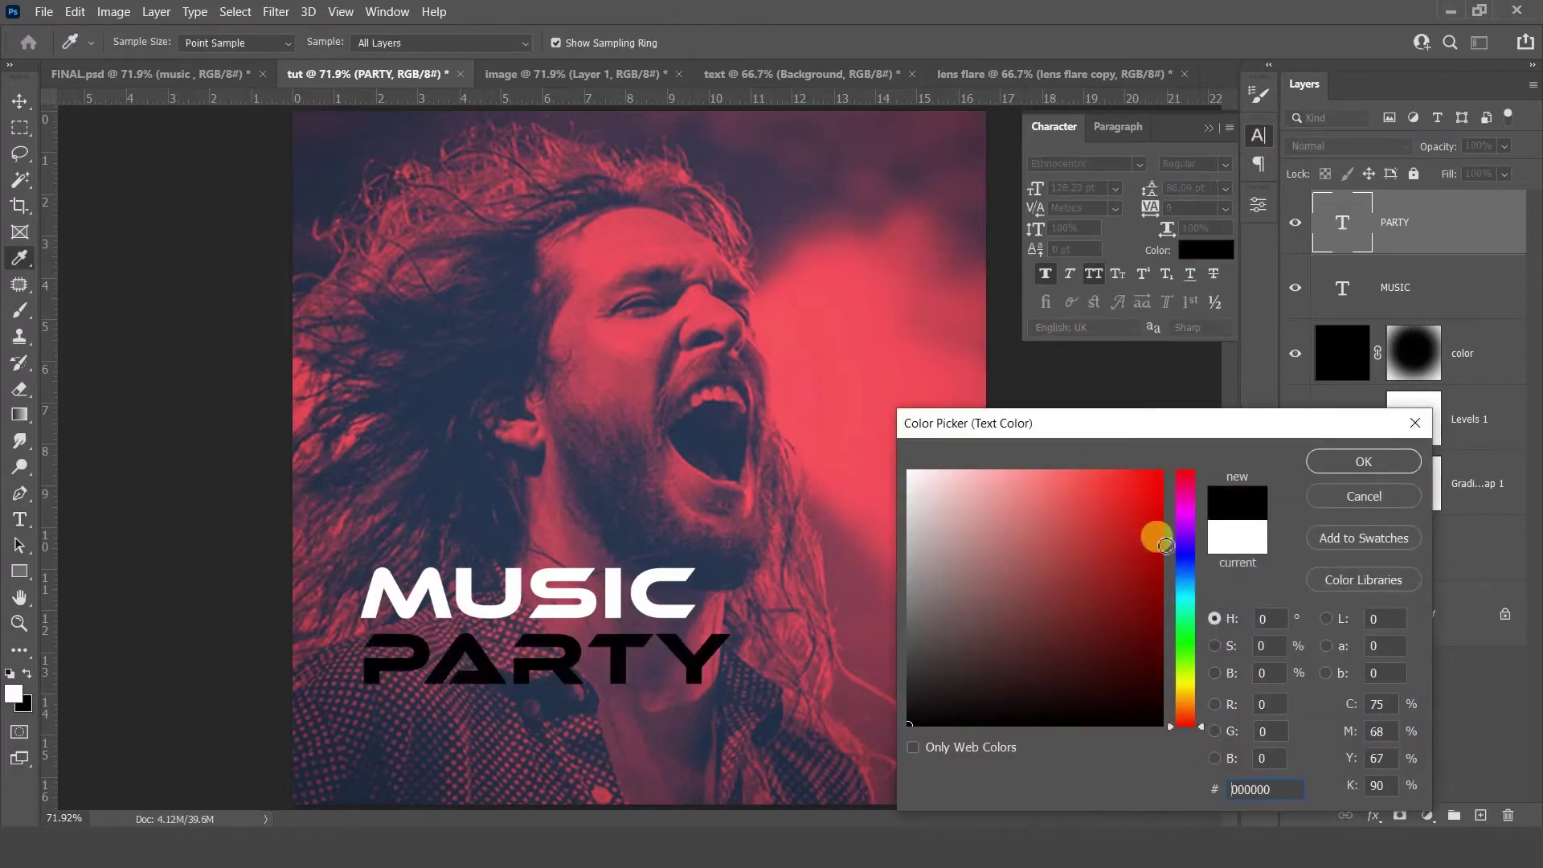
pyautogui.click(1336, 463)
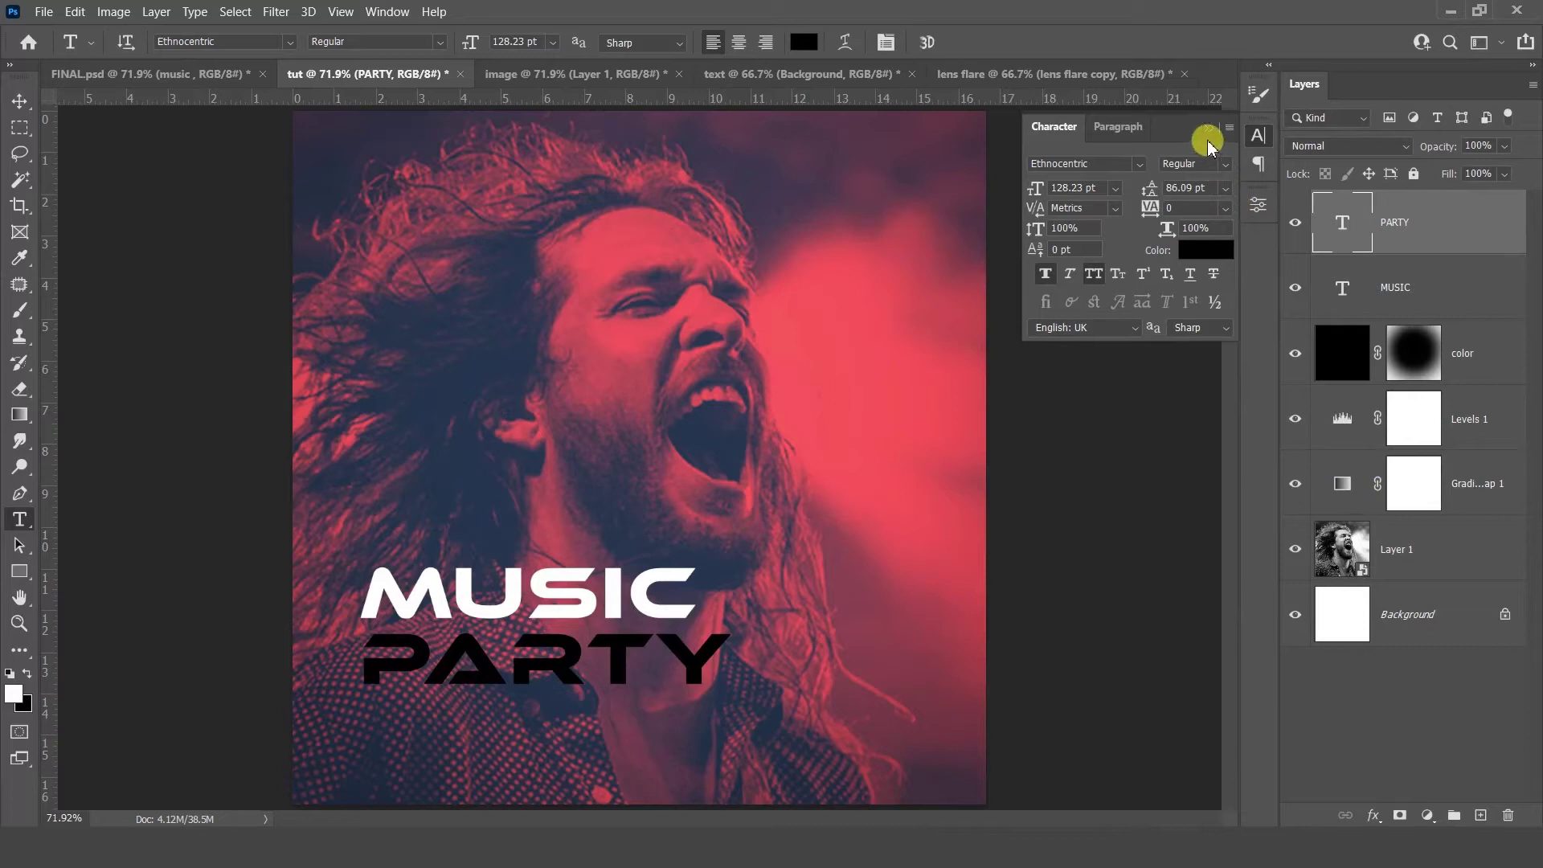
pyautogui.click(1208, 133)
# Nudge the PARTY text upward until it sits tightly beneath the MUSIC text.
pyautogui.press('v')
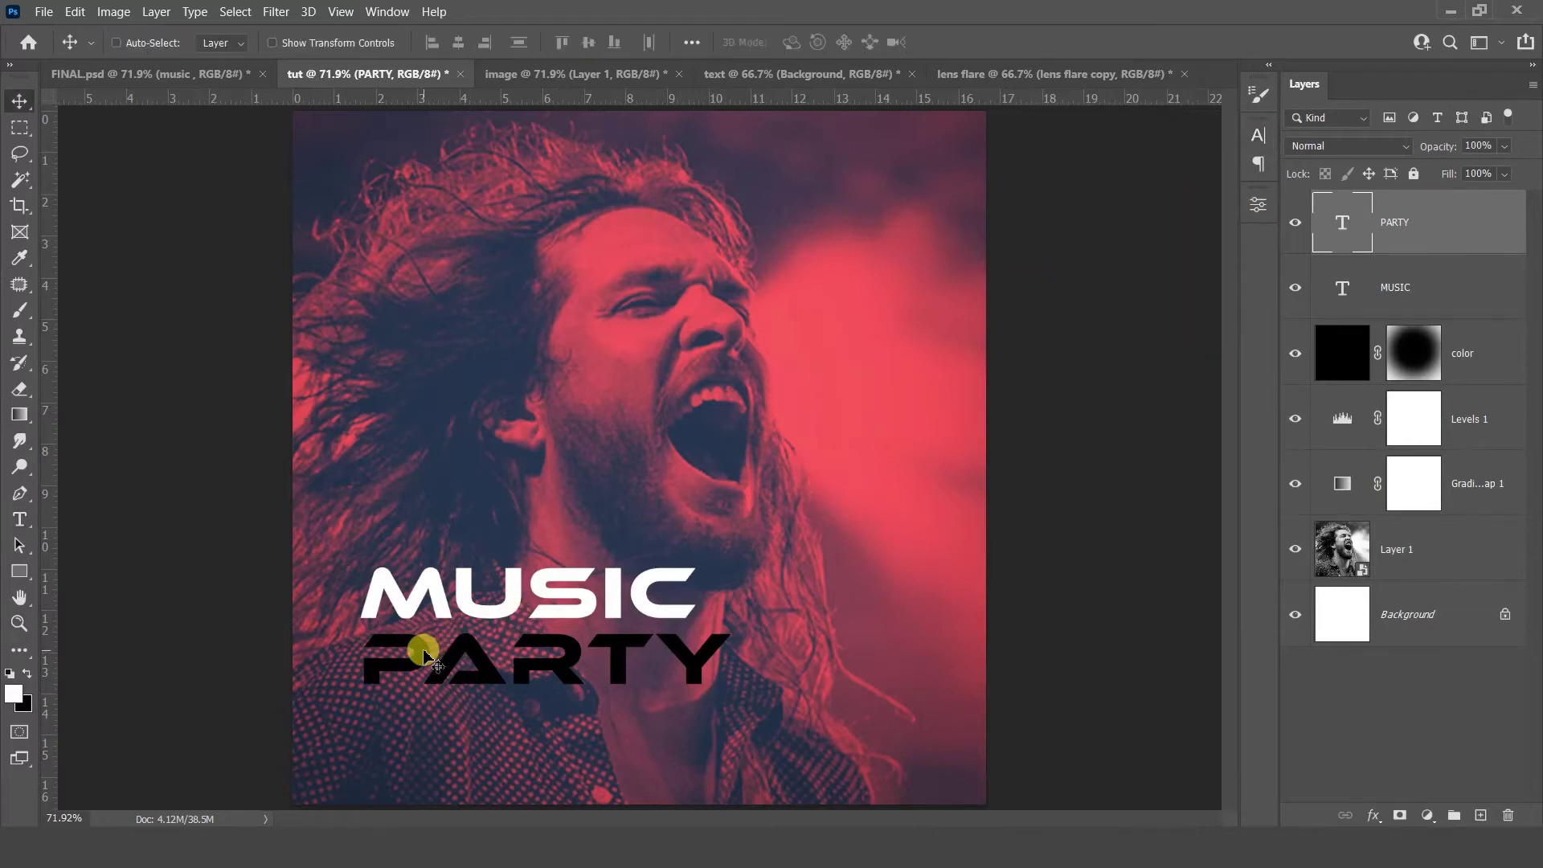
pyautogui.hotkey('shift', 'Up')
pyautogui.hotkey('shift', 'Up')
pyautogui.hotkey('shift', 'Up')
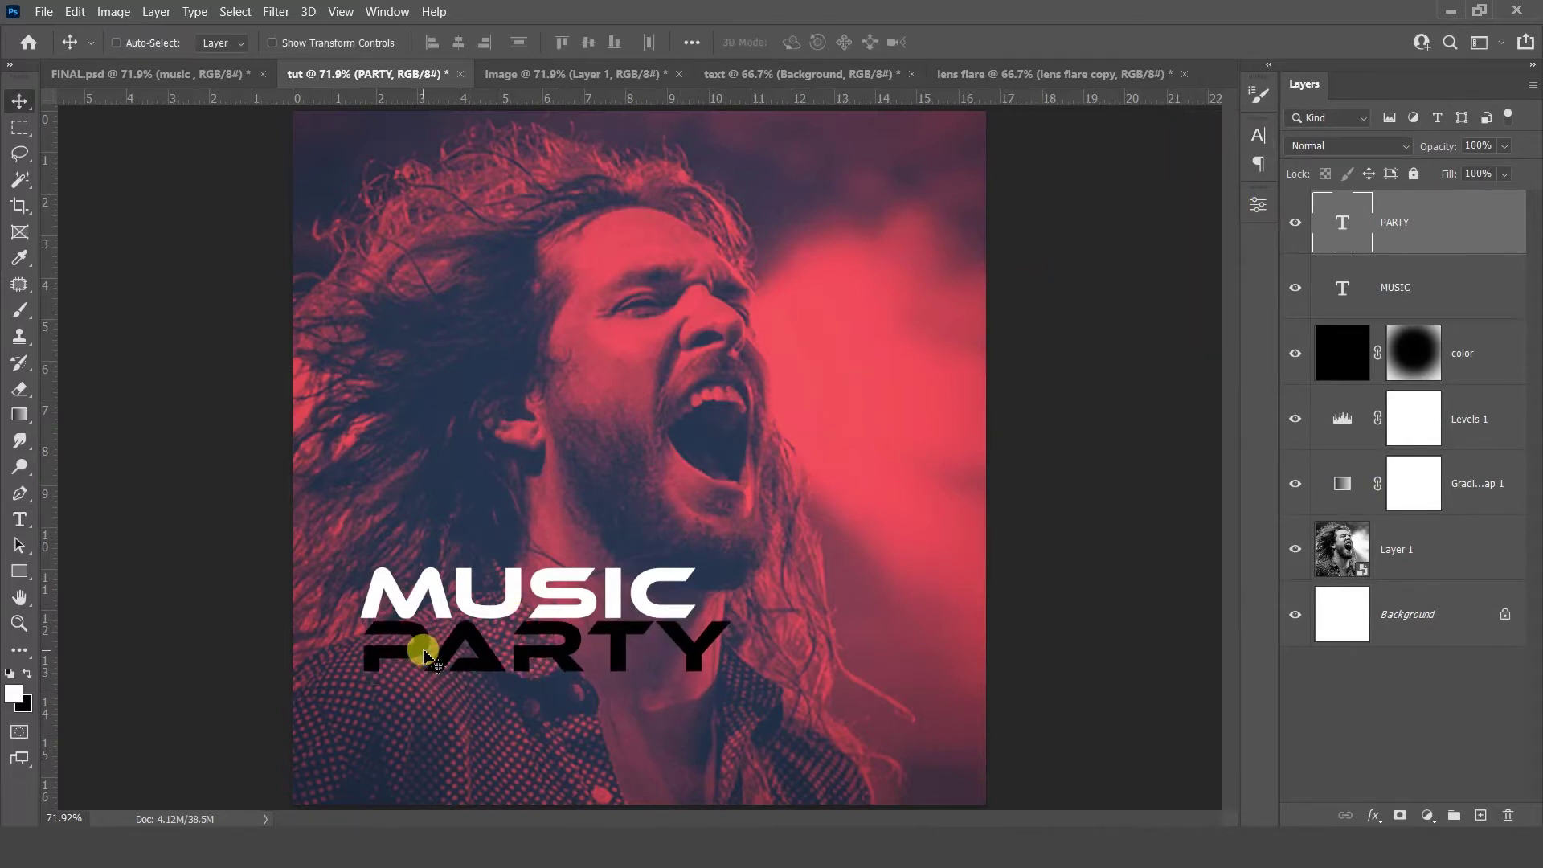
pyautogui.hotkey('shift', 'Up')
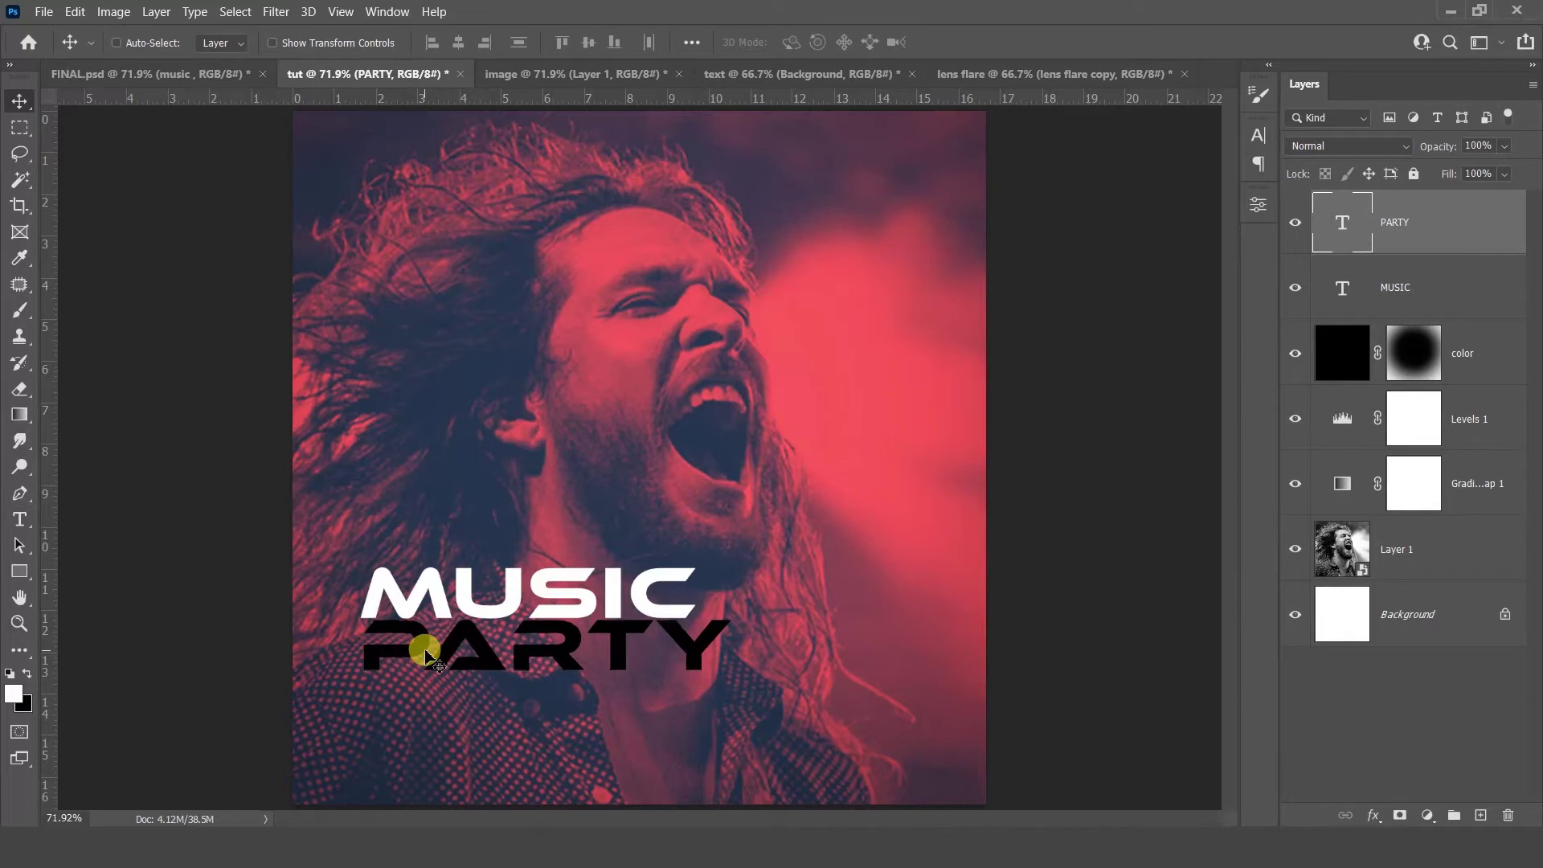
# Set the PARTY layer to Screen blending and give it a 3 px white inside stroke for an outlined look.
pyautogui.click(1328, 146)
pyautogui.click(1312, 316)
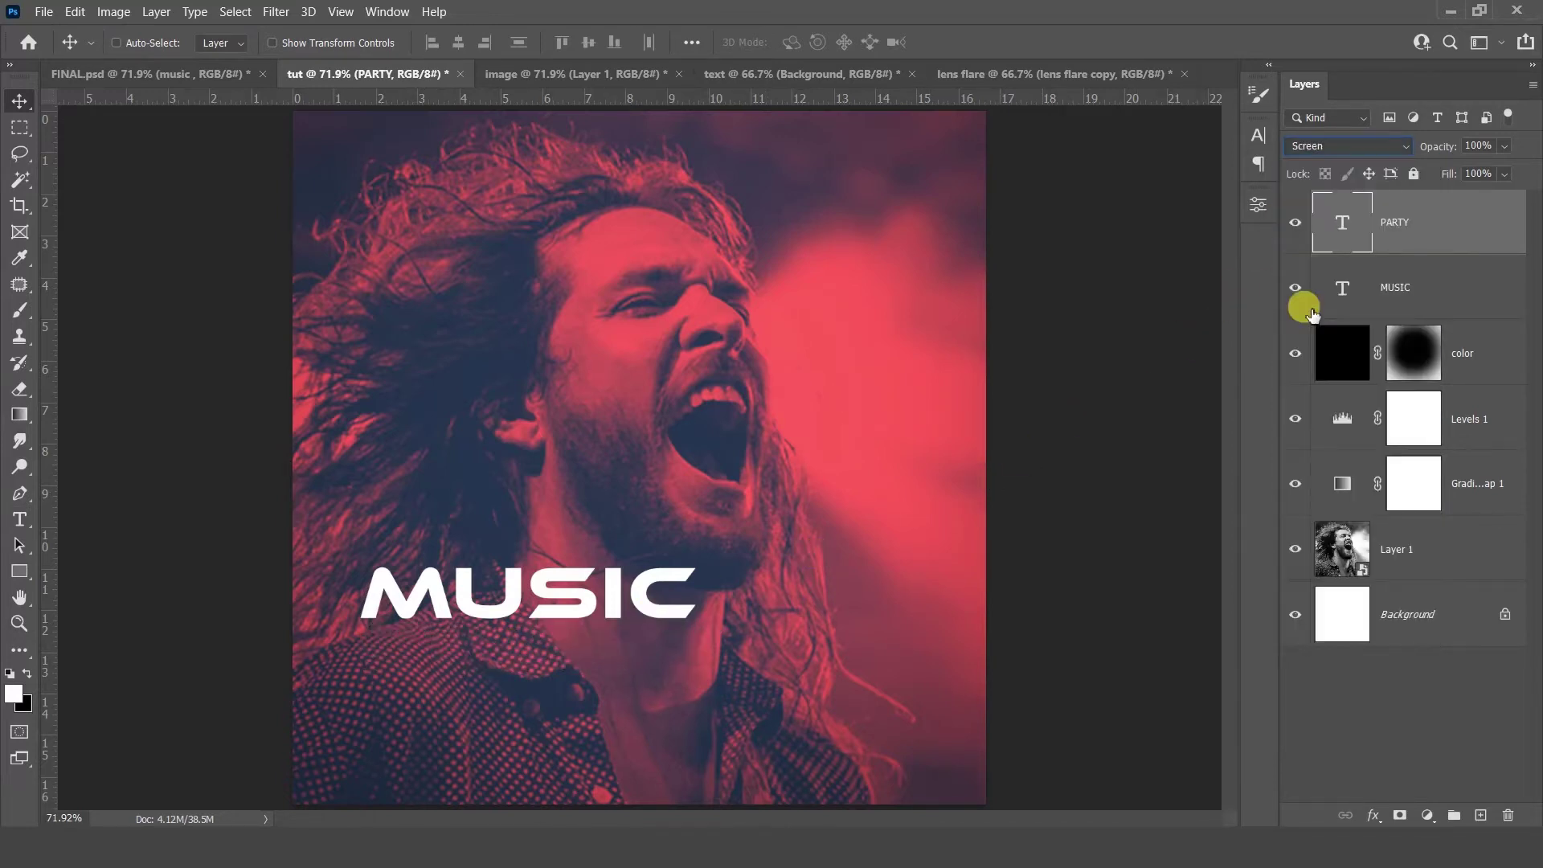
pyautogui.doubleClick(1460, 224)
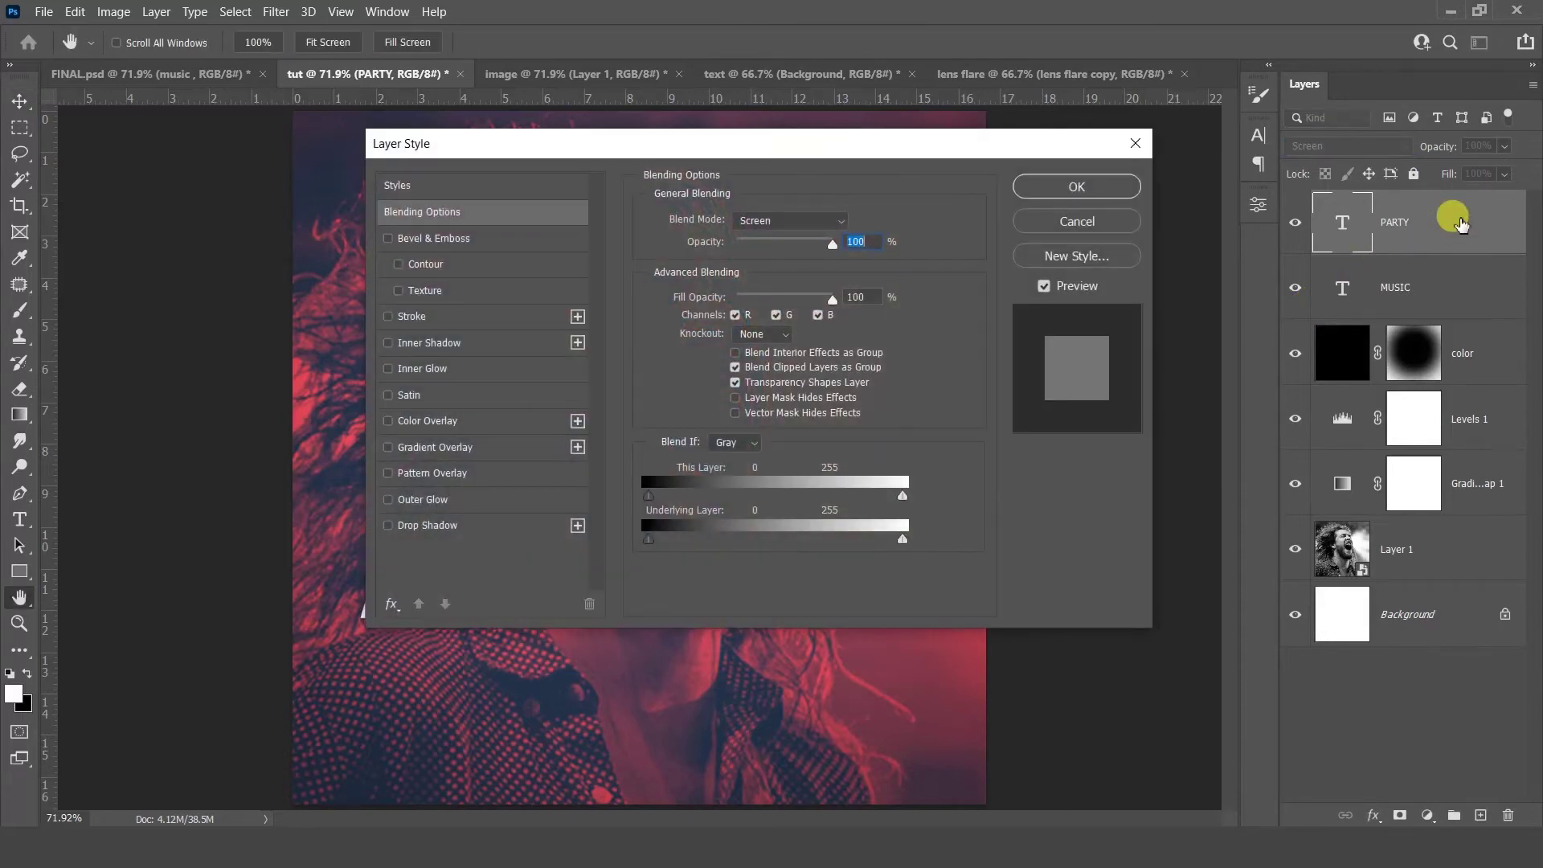
pyautogui.click(458, 319)
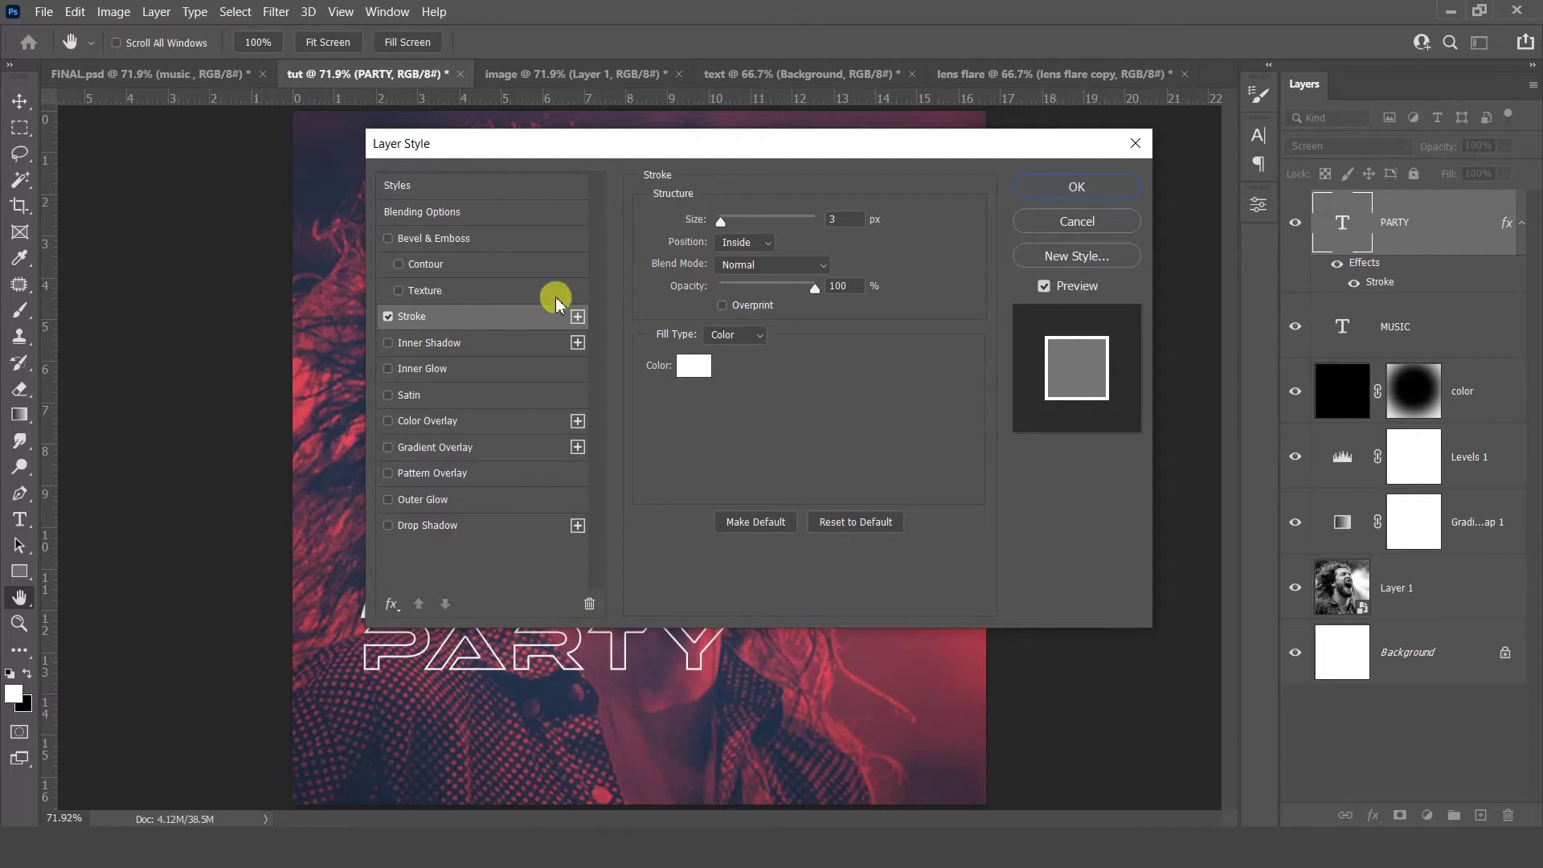
pyautogui.click(1081, 185)
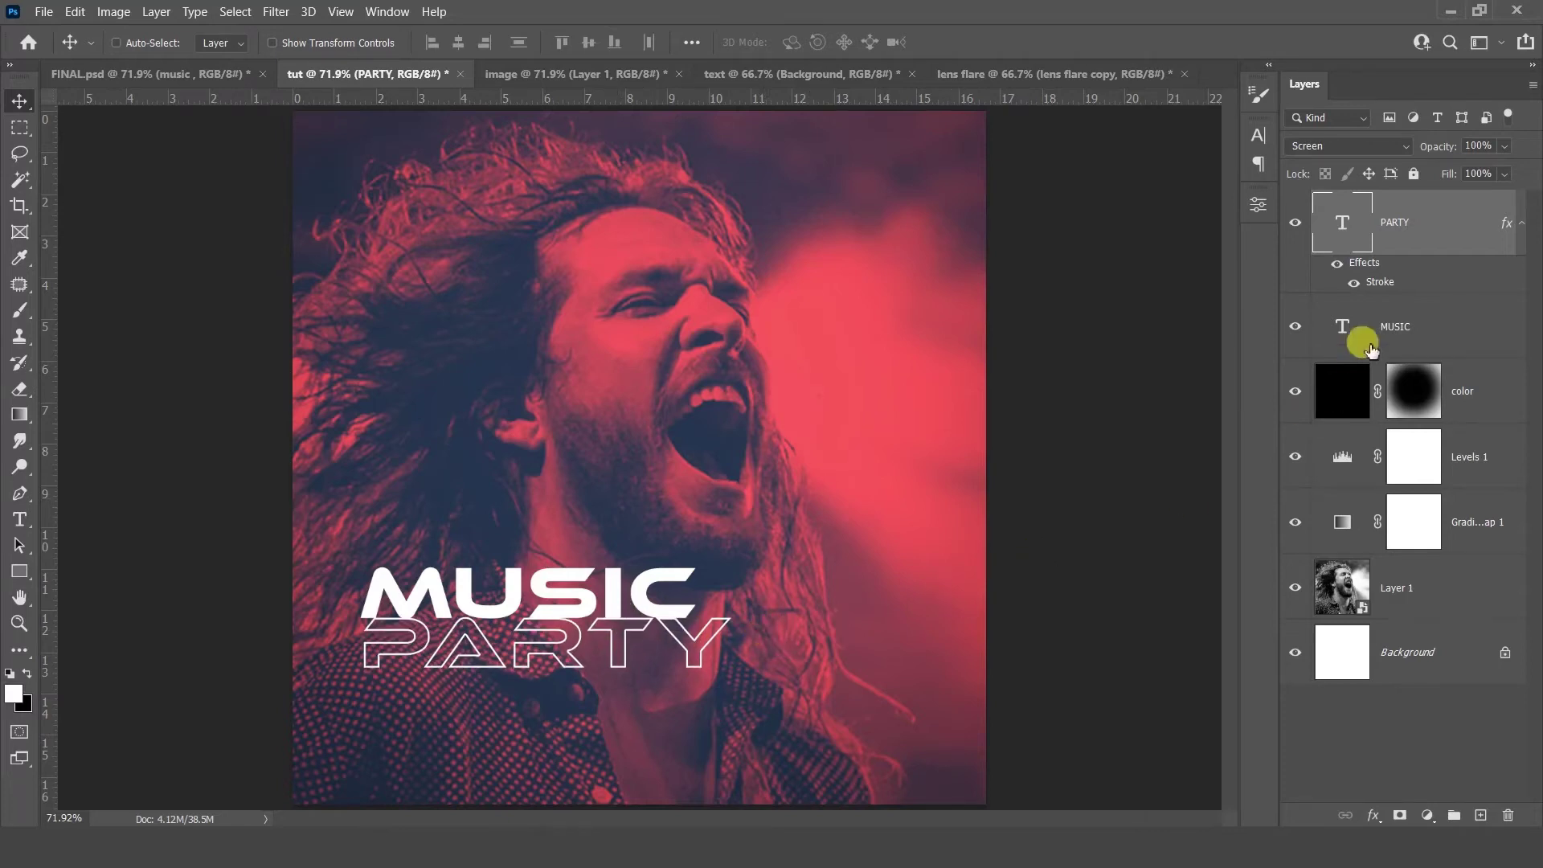
# Scale the MUSIC and PARTY text layers up together to about 123% of their size.
pyautogui.keyDown('shift'); pyautogui.click(1413, 330); pyautogui.keyUp('shift')
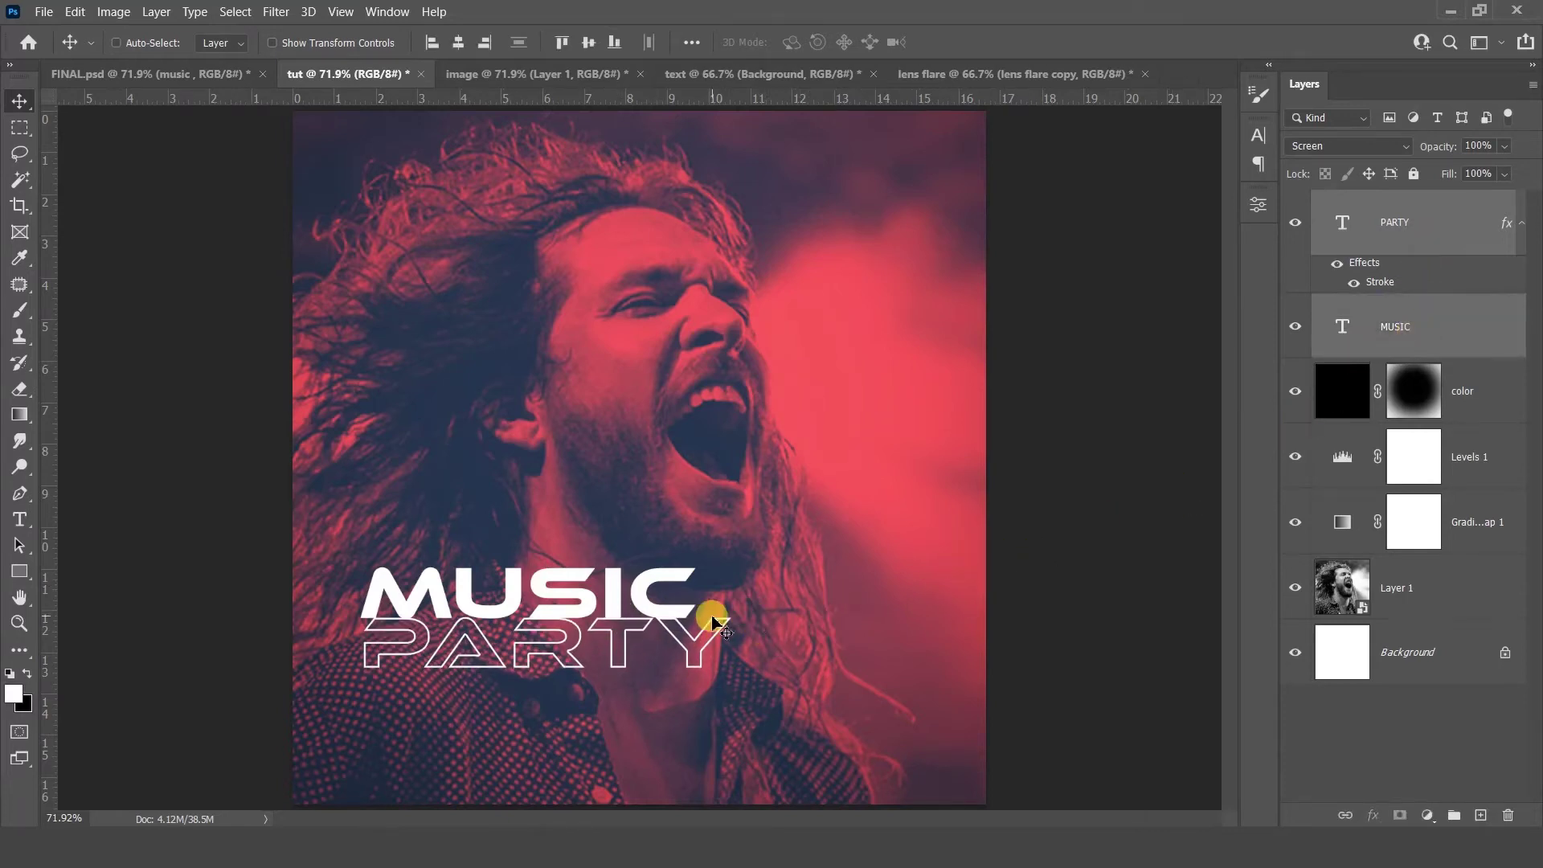
pyautogui.hotkey('ctrl', 't')
pyautogui.moveTo(733, 561); pyautogui.dragTo(814, 517)
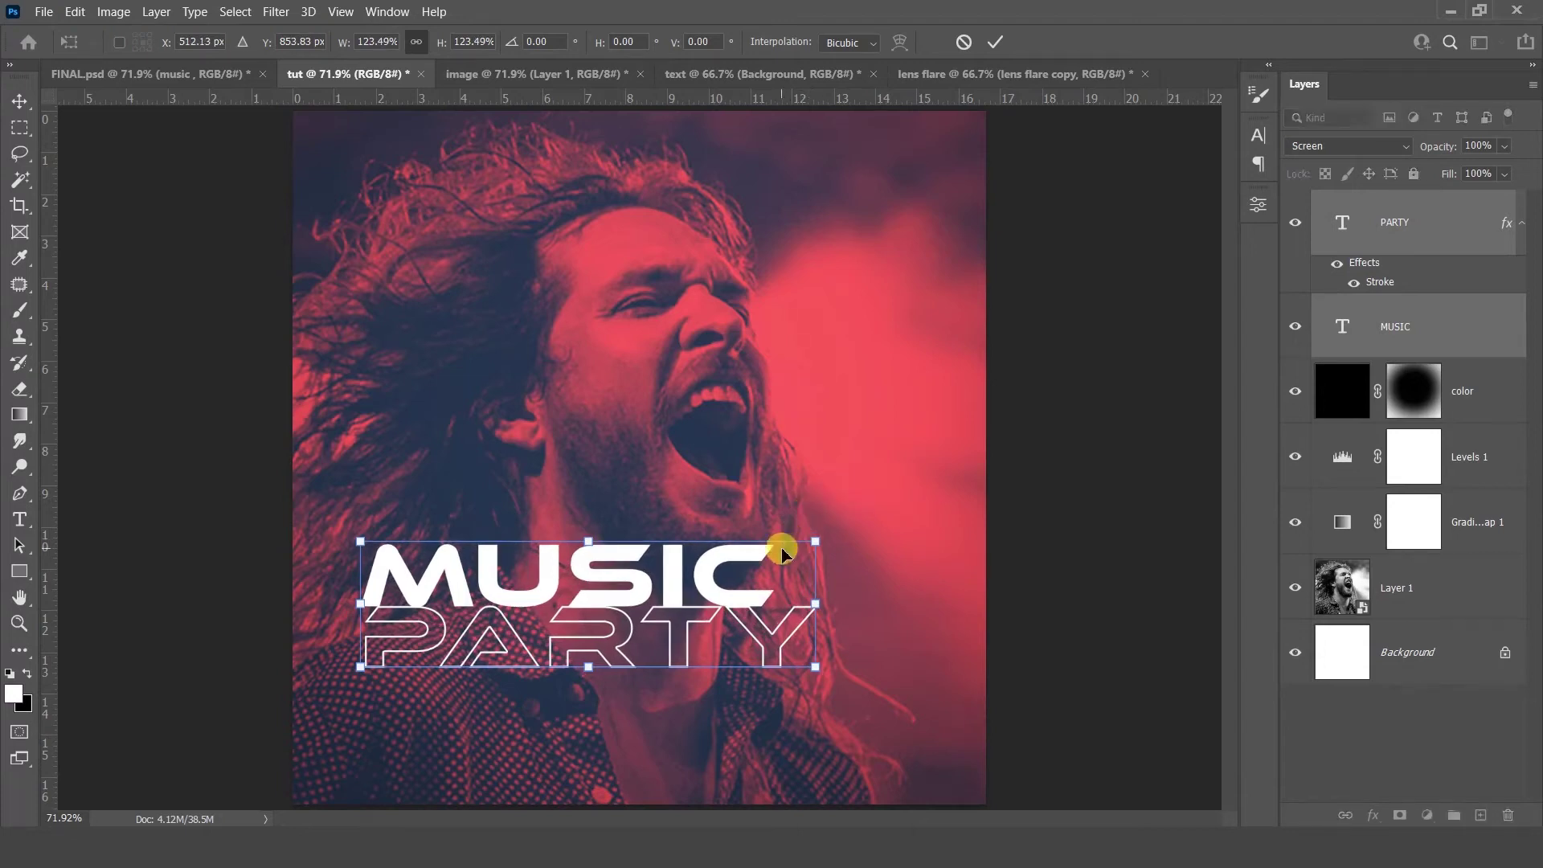
pyautogui.press('Return')
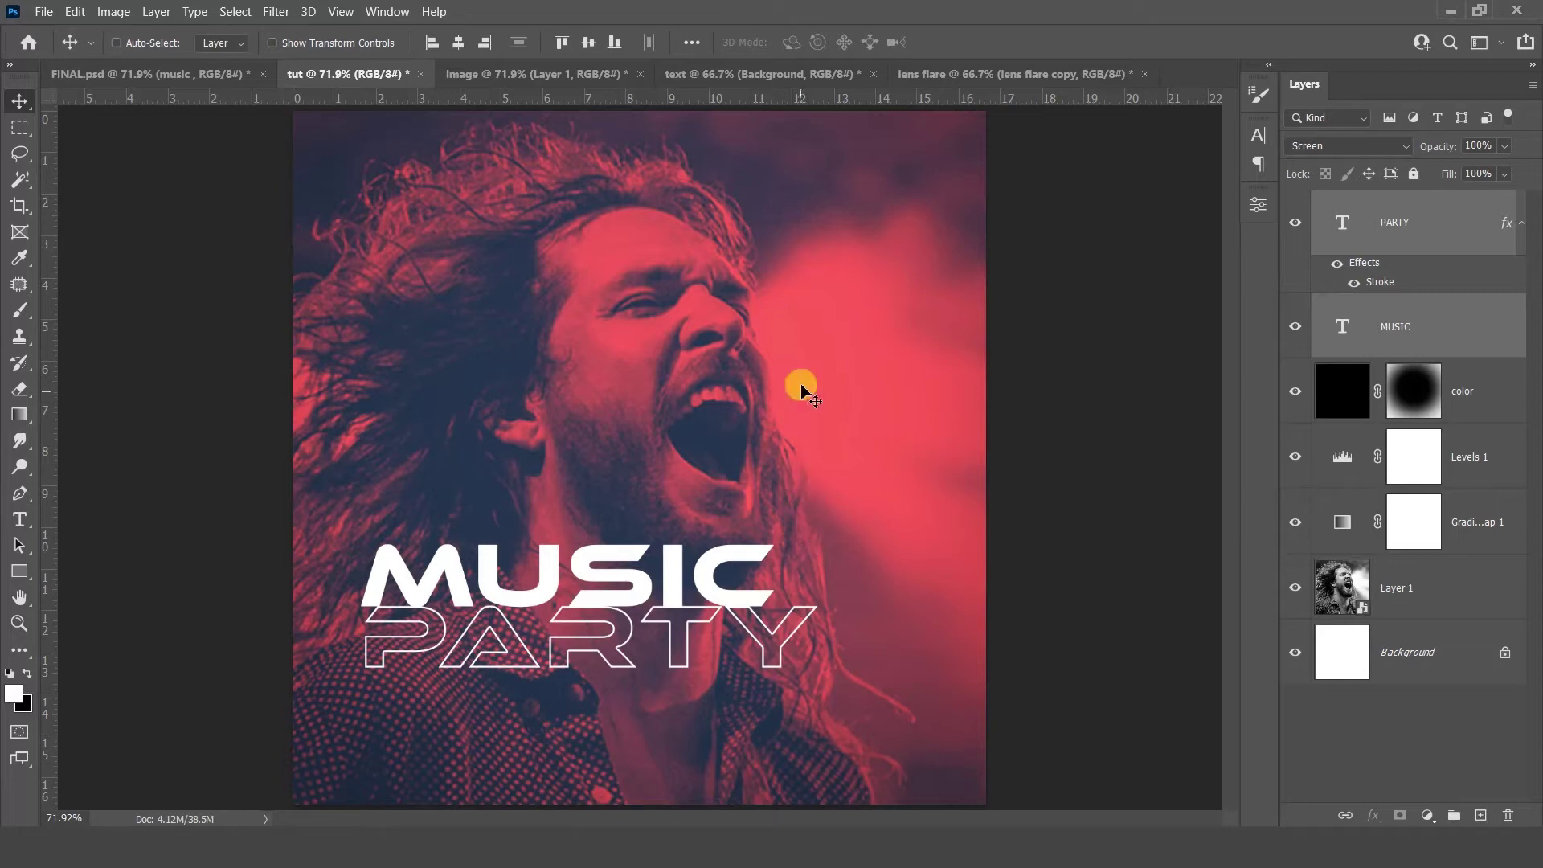
# Copy the logo, date, music, party and footer layers from the text document into the tut poster, aligned to the canvas.
pyautogui.click(791, 79)
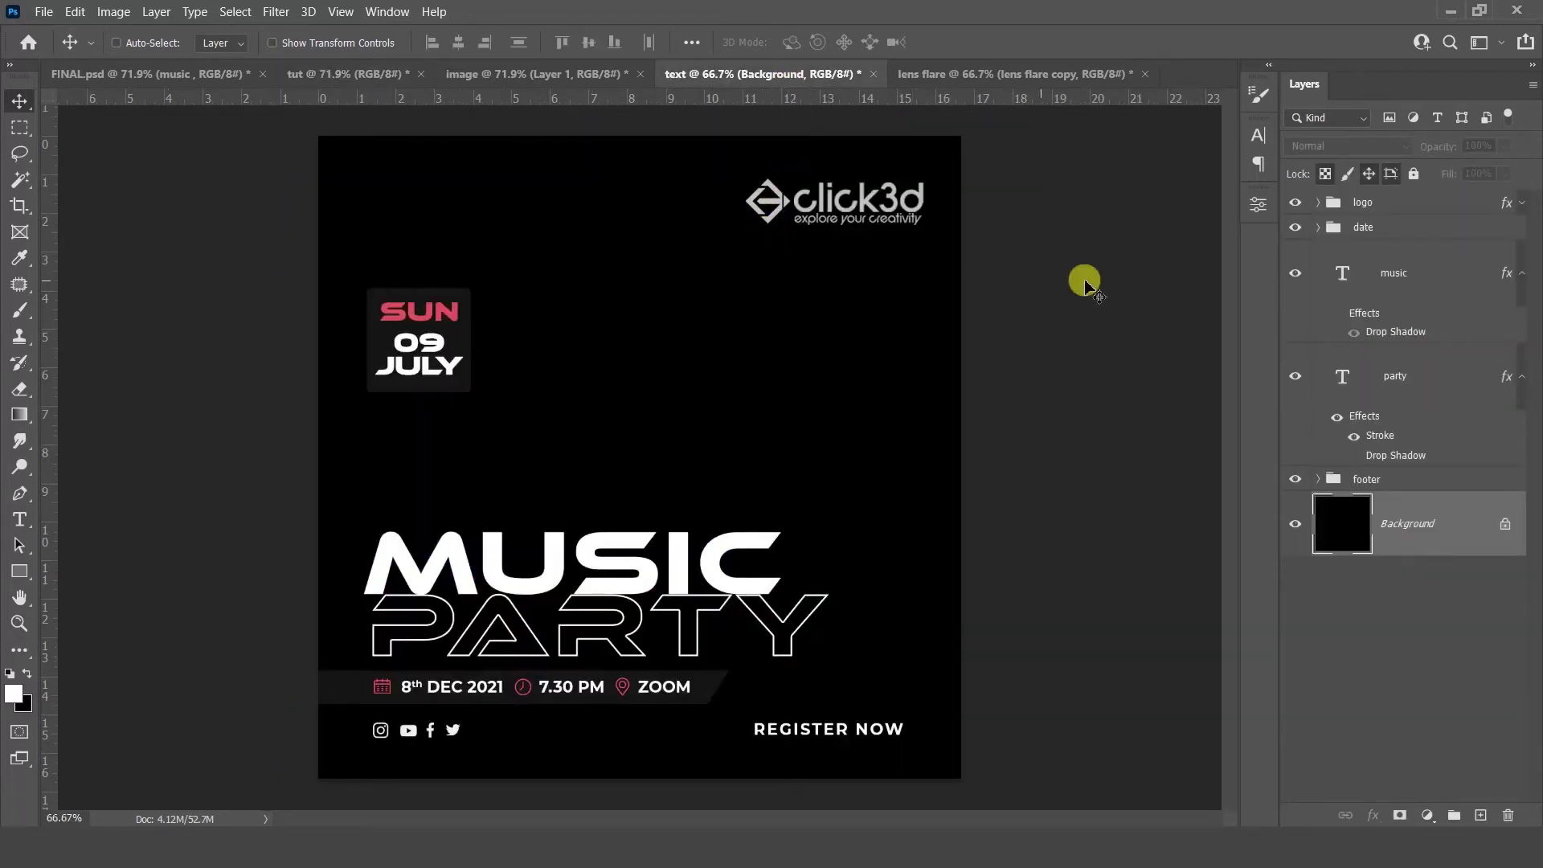
pyautogui.click(1374, 202)
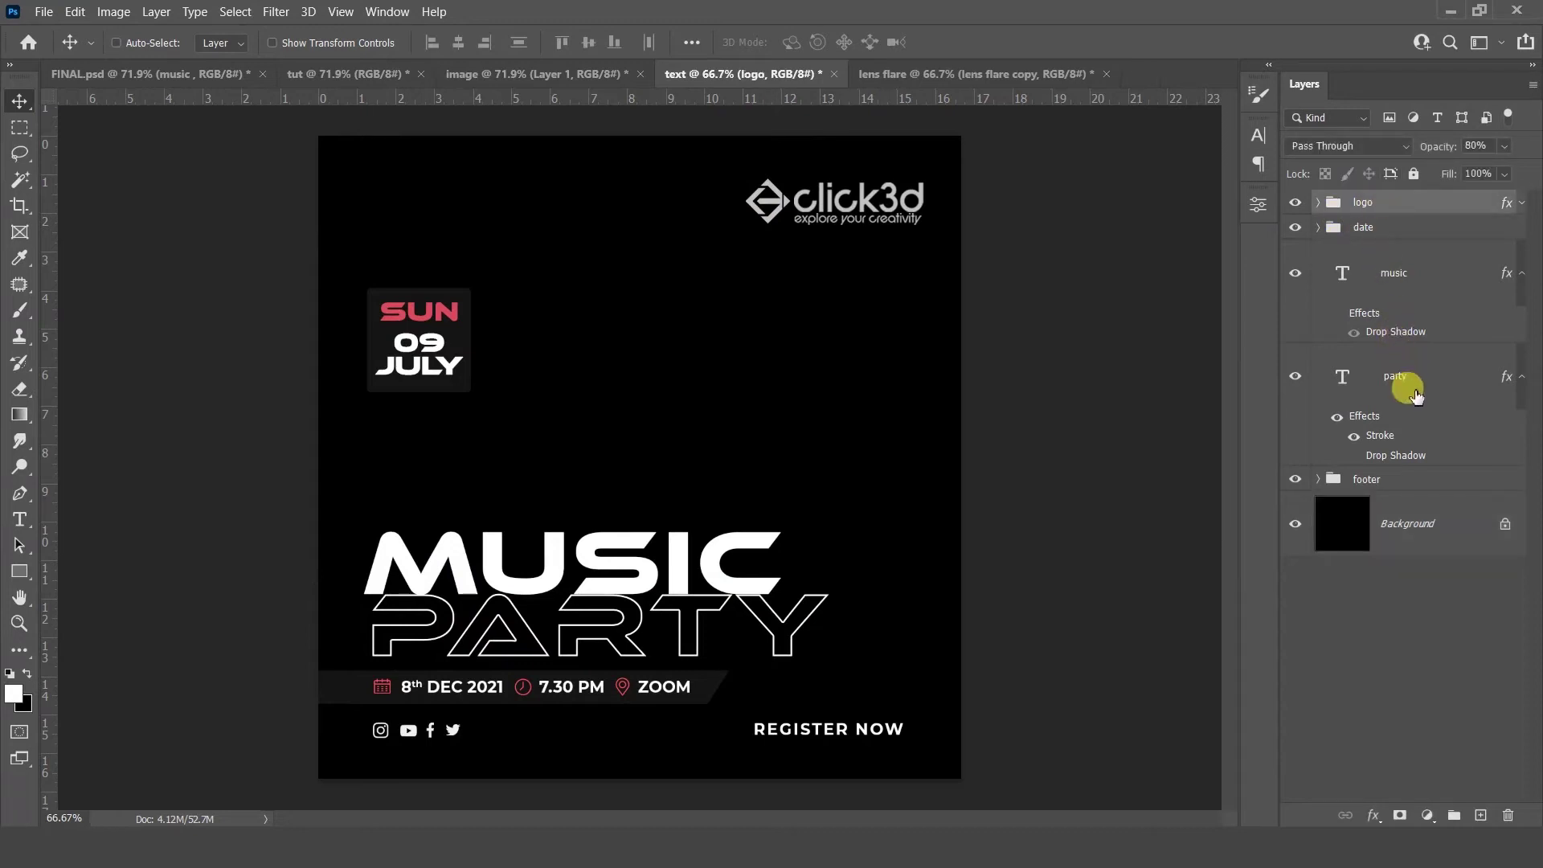
pyautogui.keyDown('shift'); pyautogui.click(1414, 483); pyautogui.keyUp('shift')
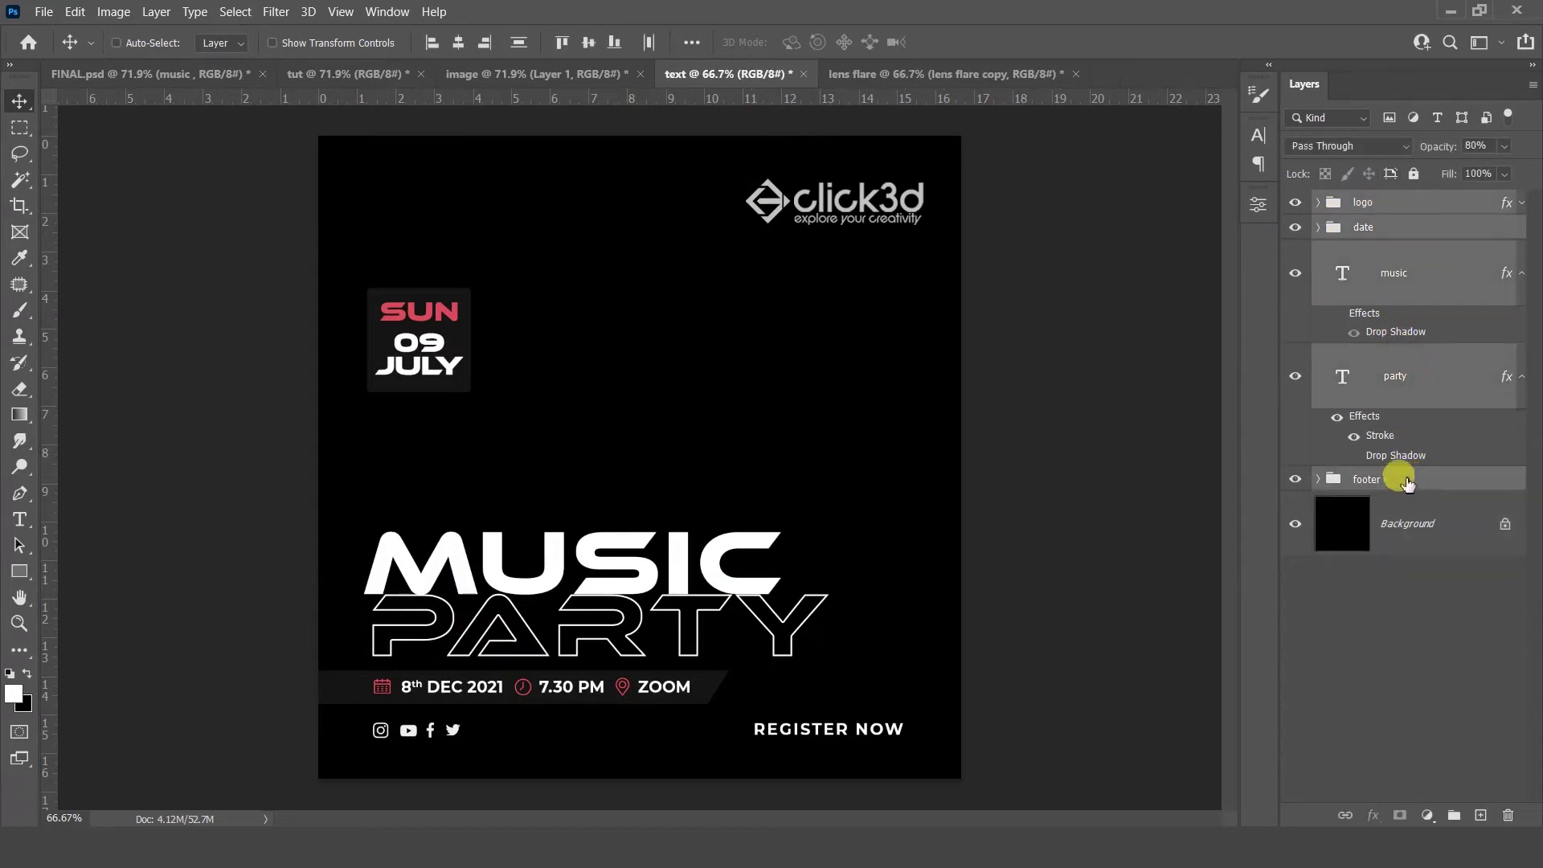
pyautogui.moveTo(420, 254); pyautogui.dragTo(464, 359)
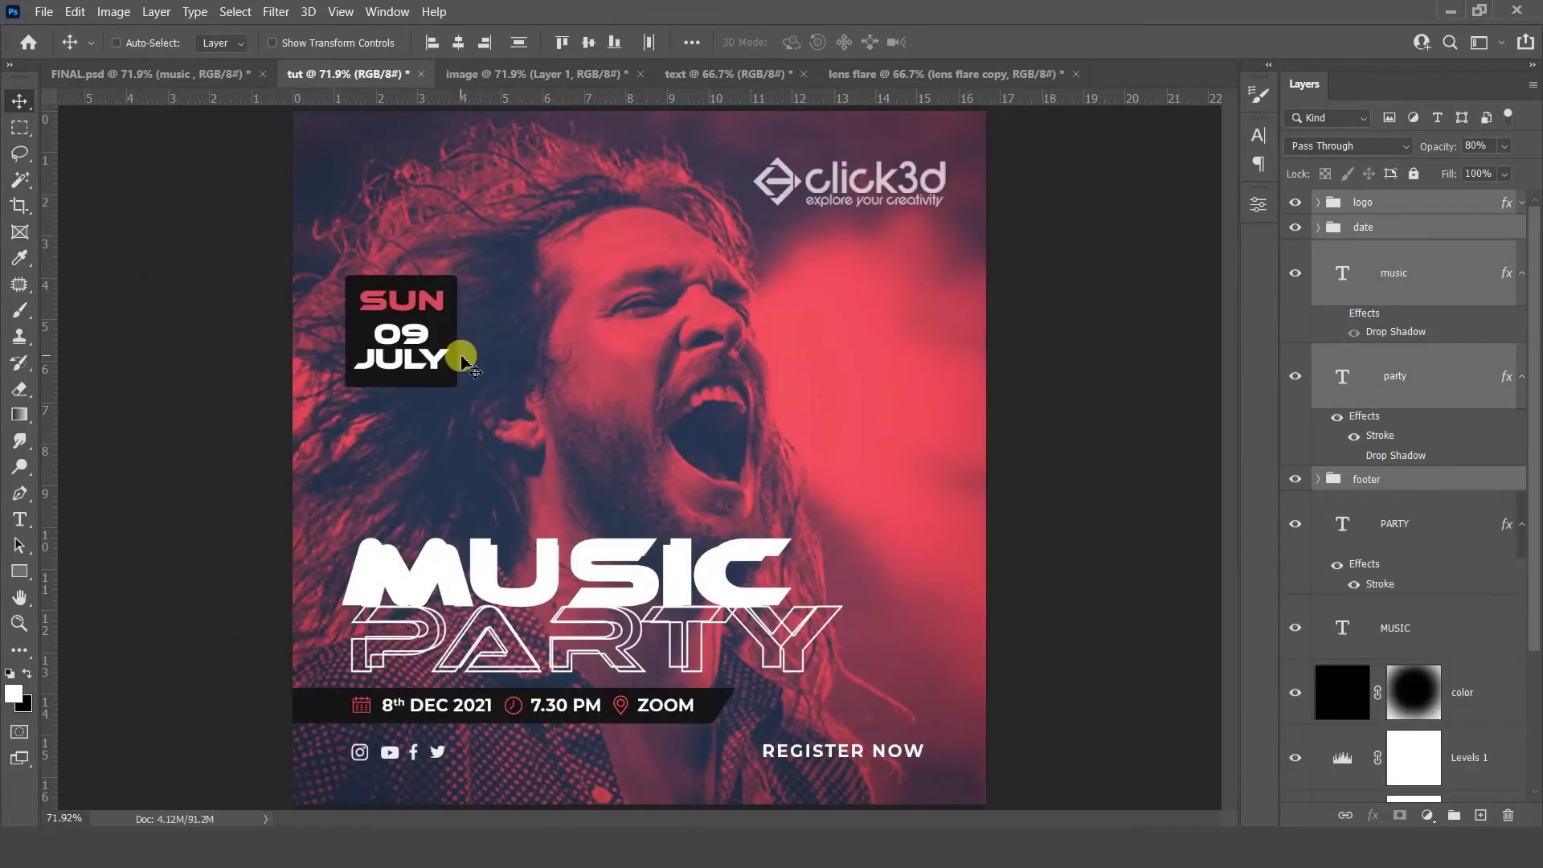
# Delete the original PARTY and MUSIC text layers beneath the imported footer group.
pyautogui.click(1437, 527)
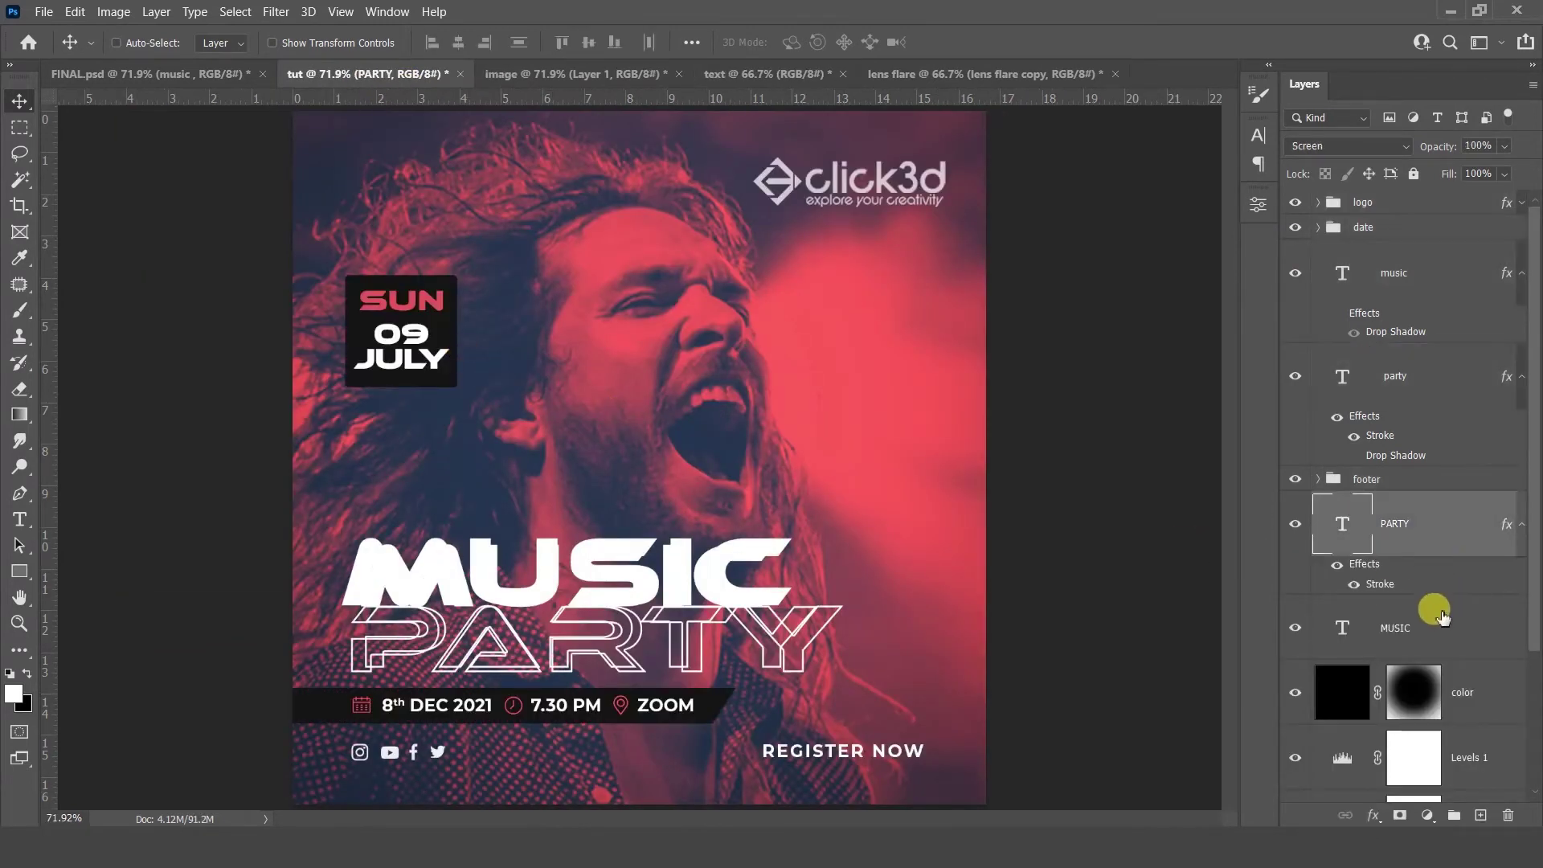
pyautogui.keyDown('shift'); pyautogui.click(1440, 615); pyautogui.keyUp('shift')
pyautogui.press('Delete')
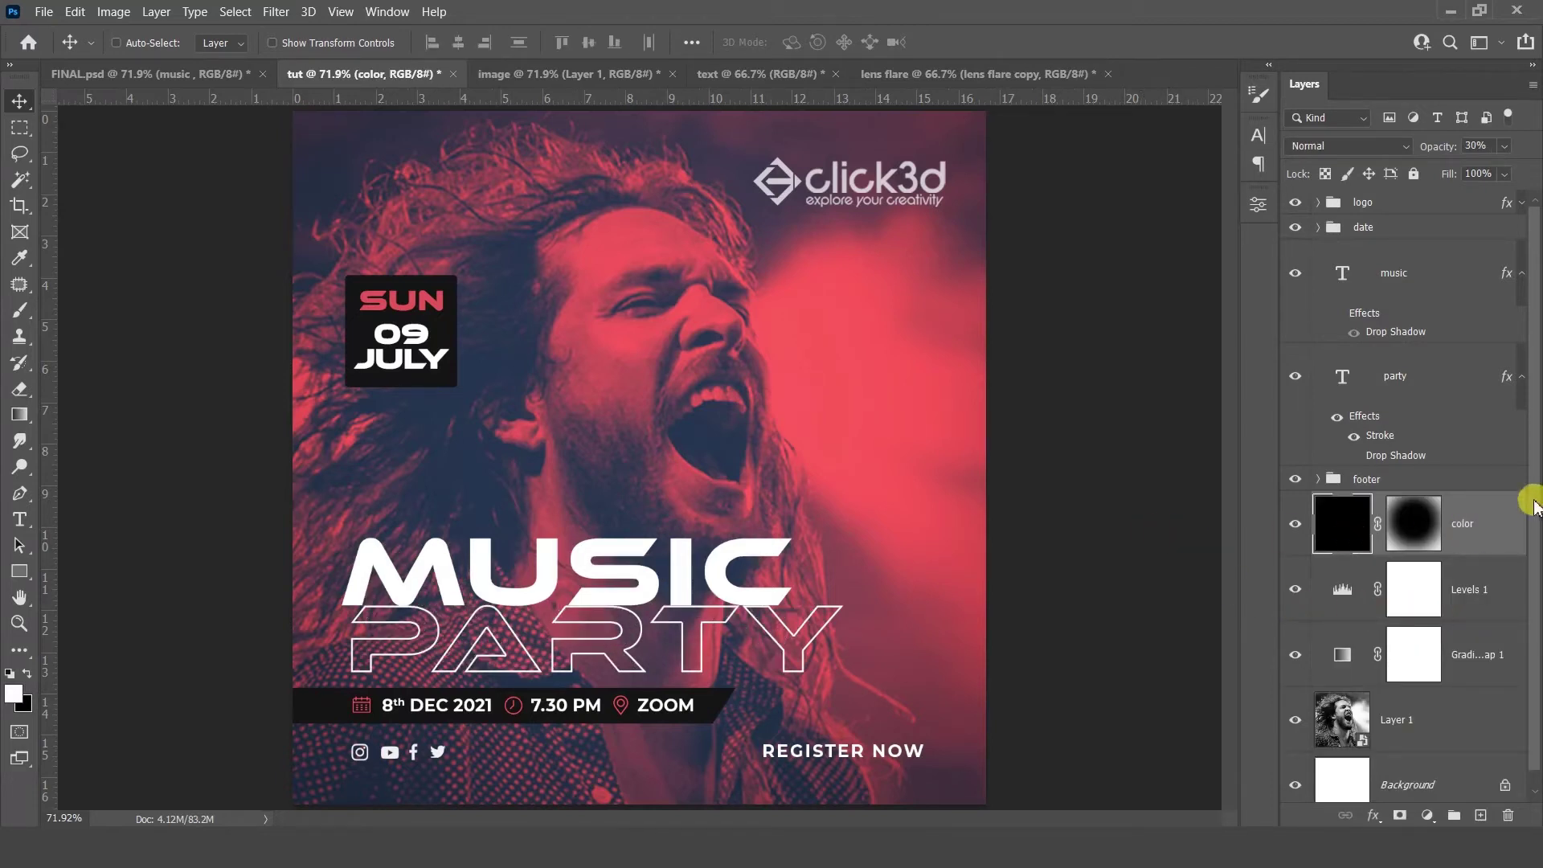
# Copy the lens flare layer from the lens flare document into the tut poster, directly above the logo group.
pyautogui.scroll(-1, 1529, 508)
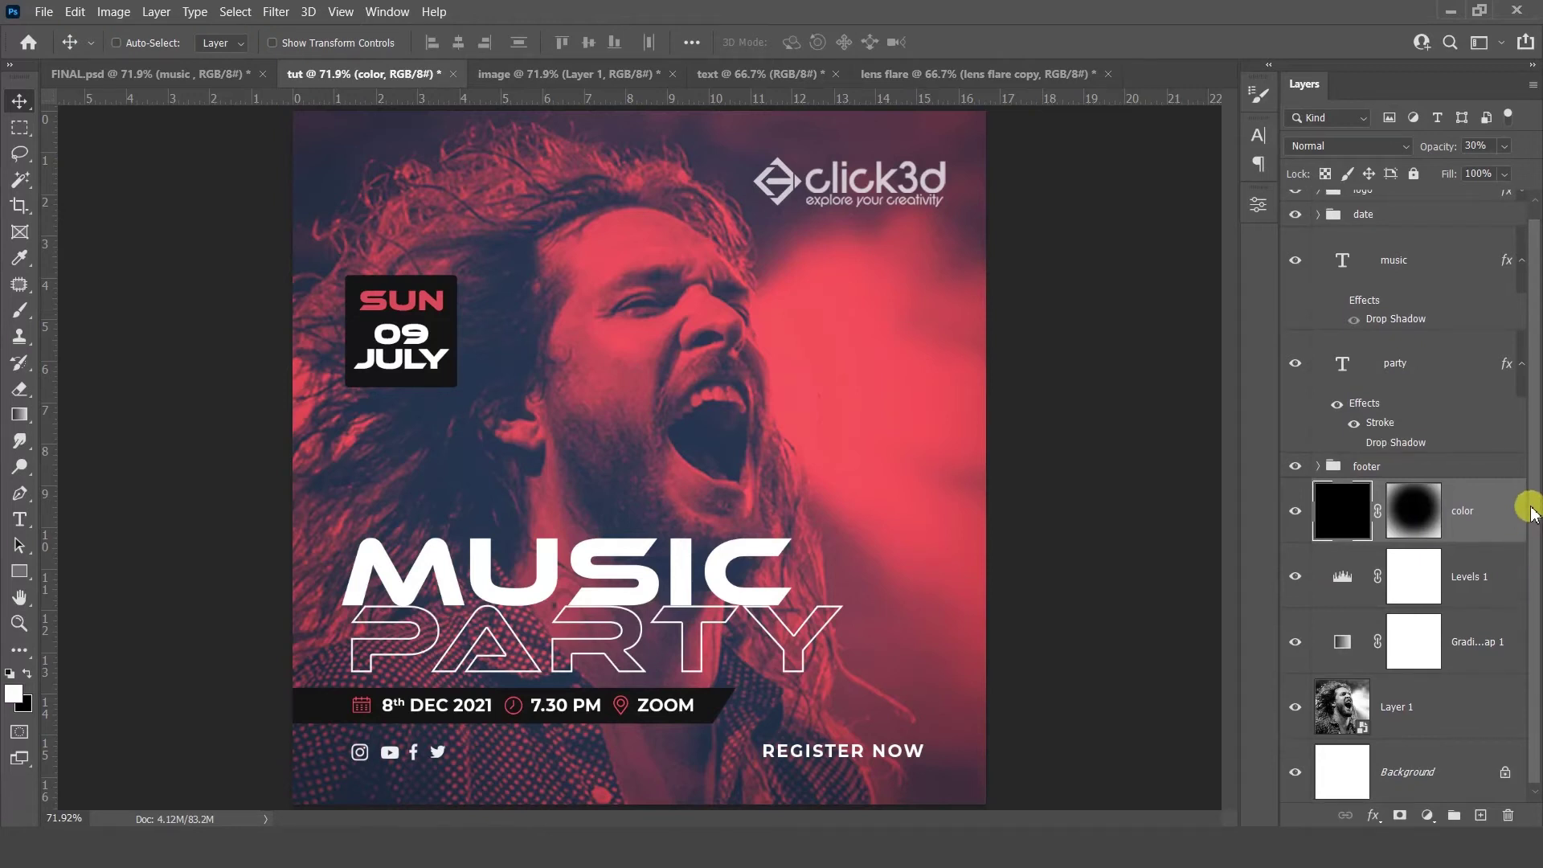
pyautogui.scroll(1, 1527, 508)
pyautogui.click(1401, 208)
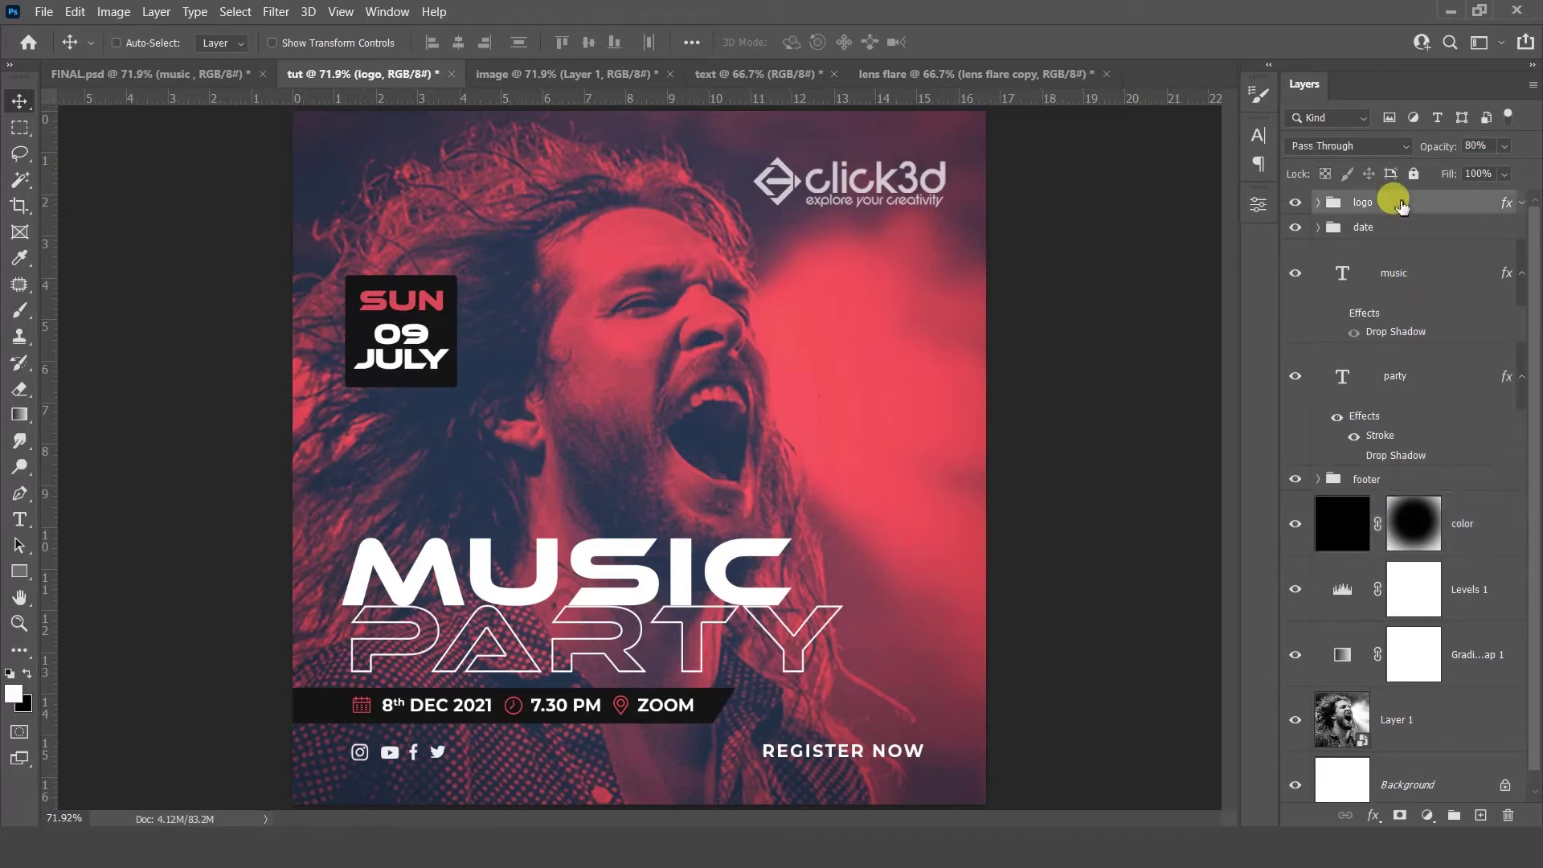
pyautogui.click(1028, 77)
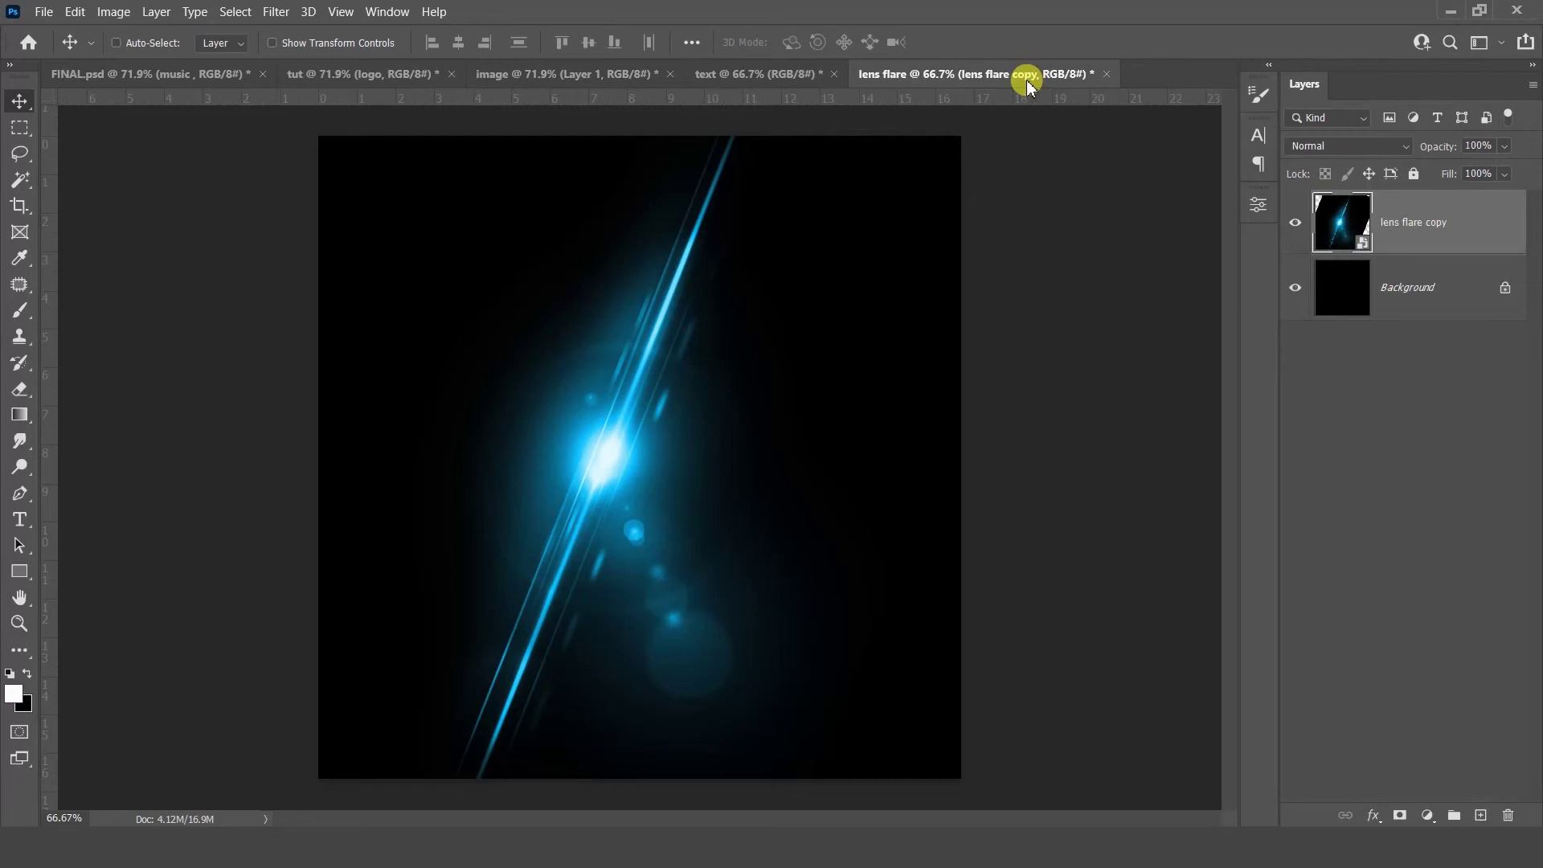
pyautogui.moveTo(523, 379); pyautogui.dragTo(514, 551)
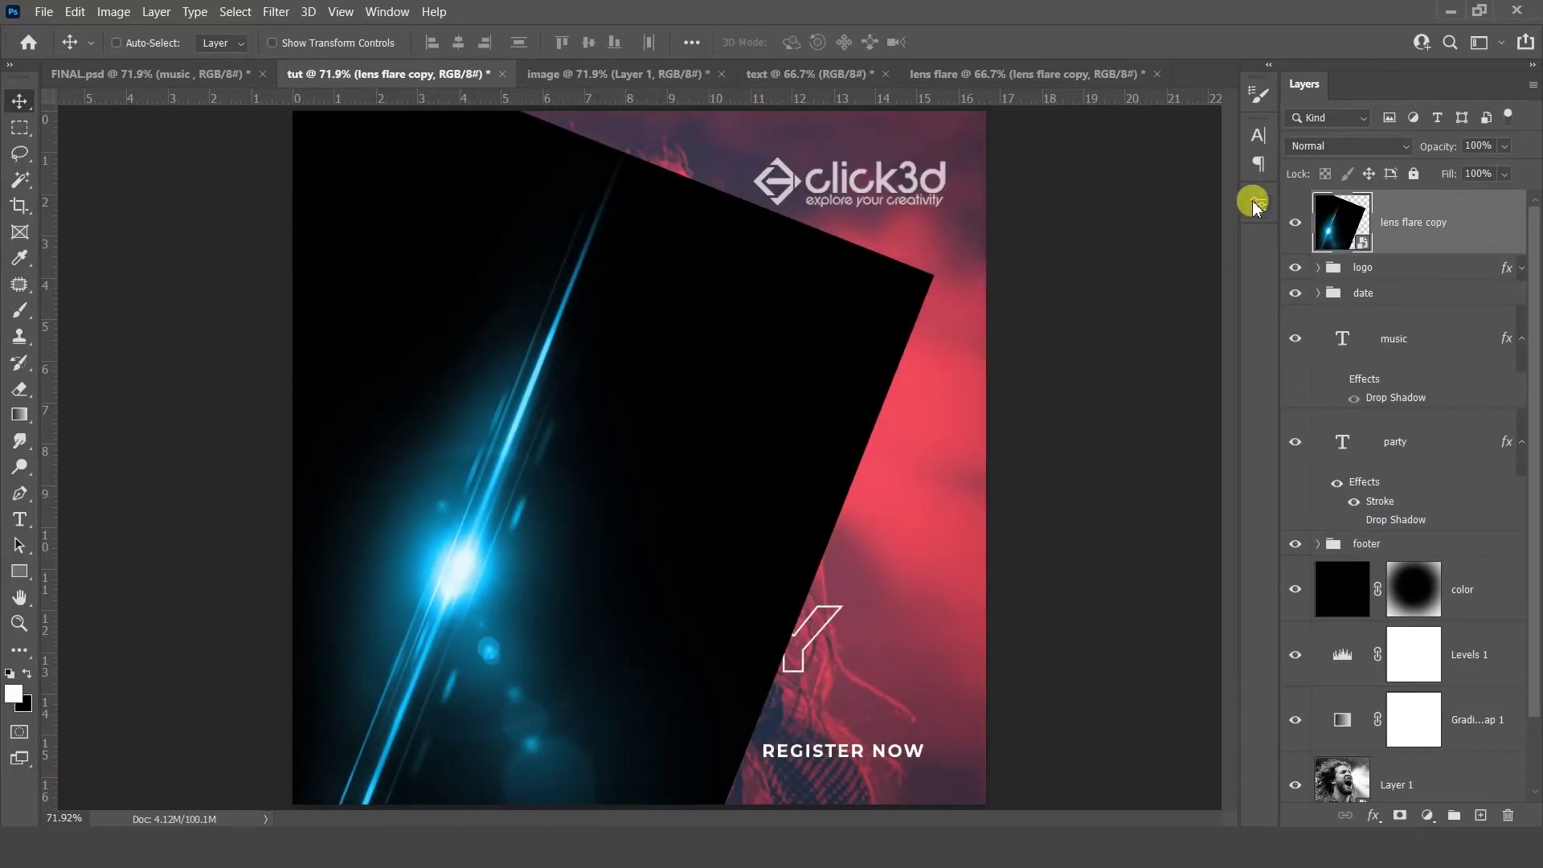
# Set the lens flare layer to Screen blending and position its glow over the M of MUSIC near the poster's left edge.
pyautogui.click(1306, 146)
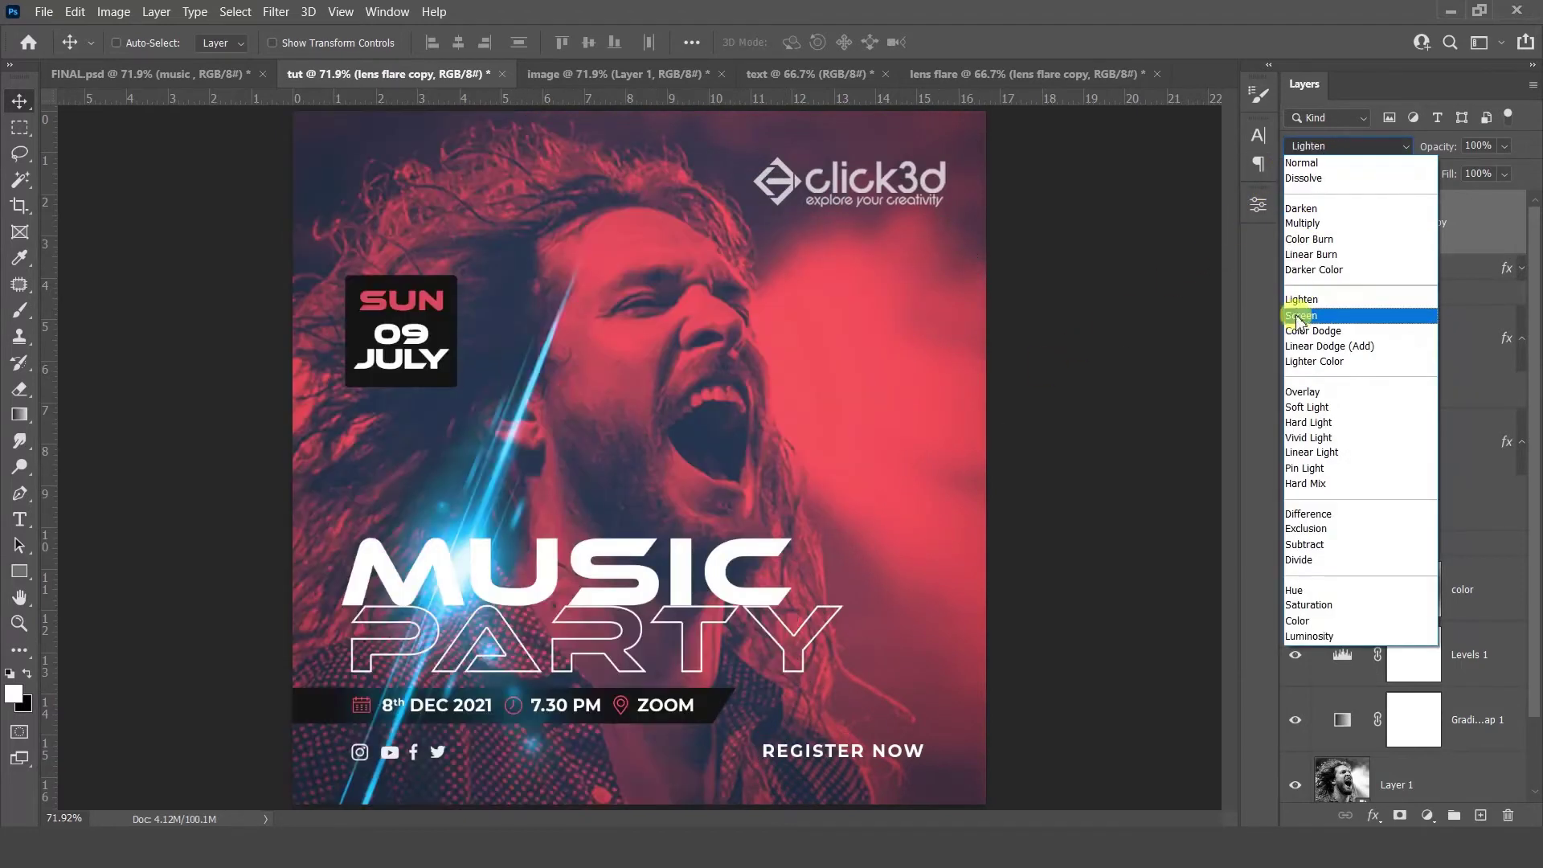
pyautogui.click(1301, 315)
pyautogui.moveTo(530, 596); pyautogui.dragTo(434, 577)
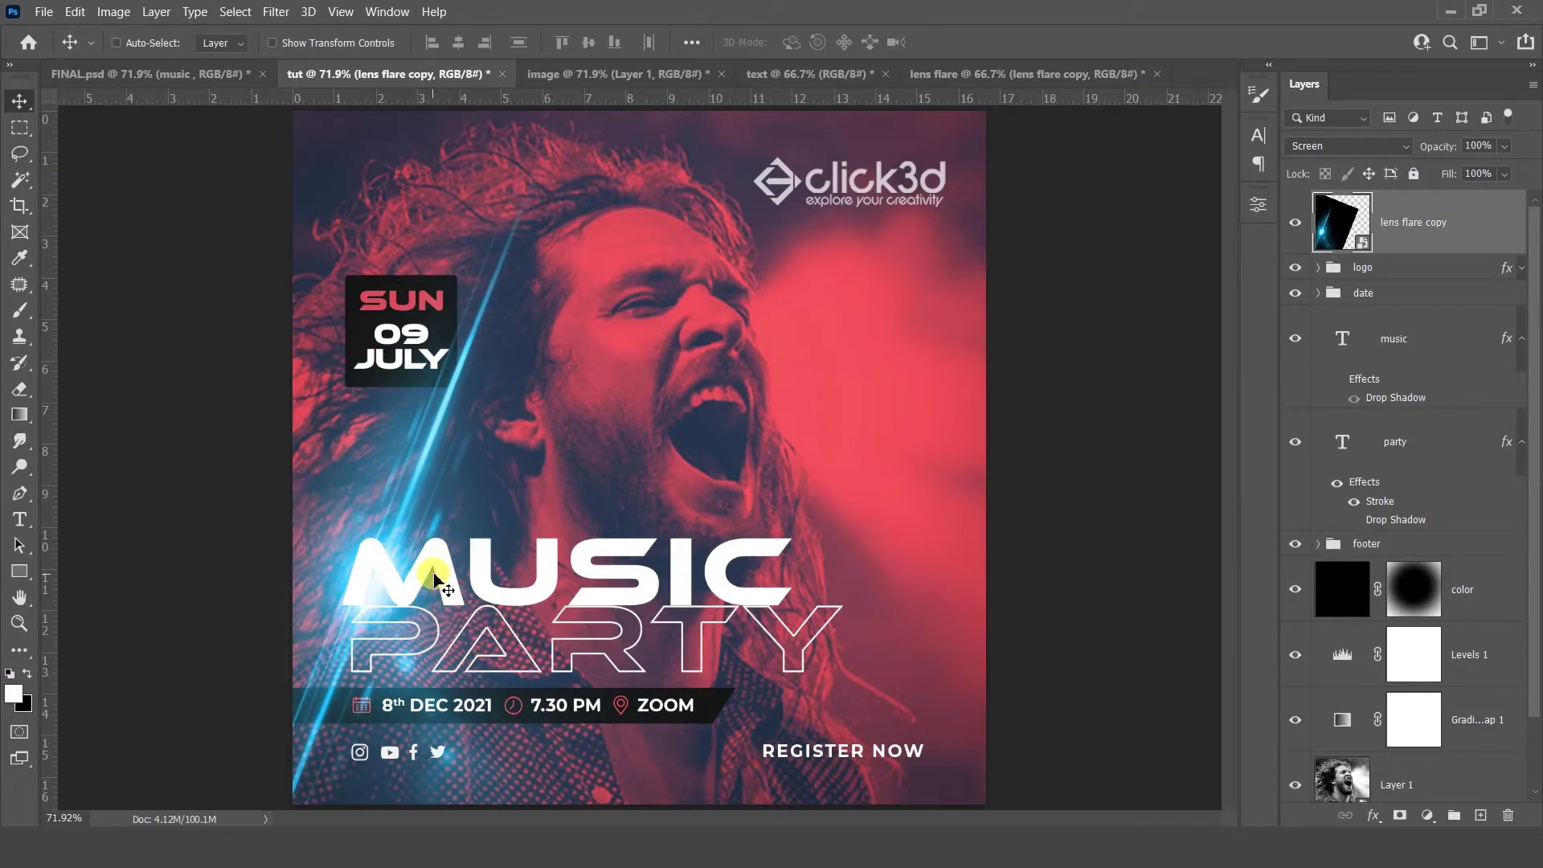
# Add a Hue/Saturation adjustment clipped to the lens flare layer and set its Hue to +160.
pyautogui.click(1427, 816)
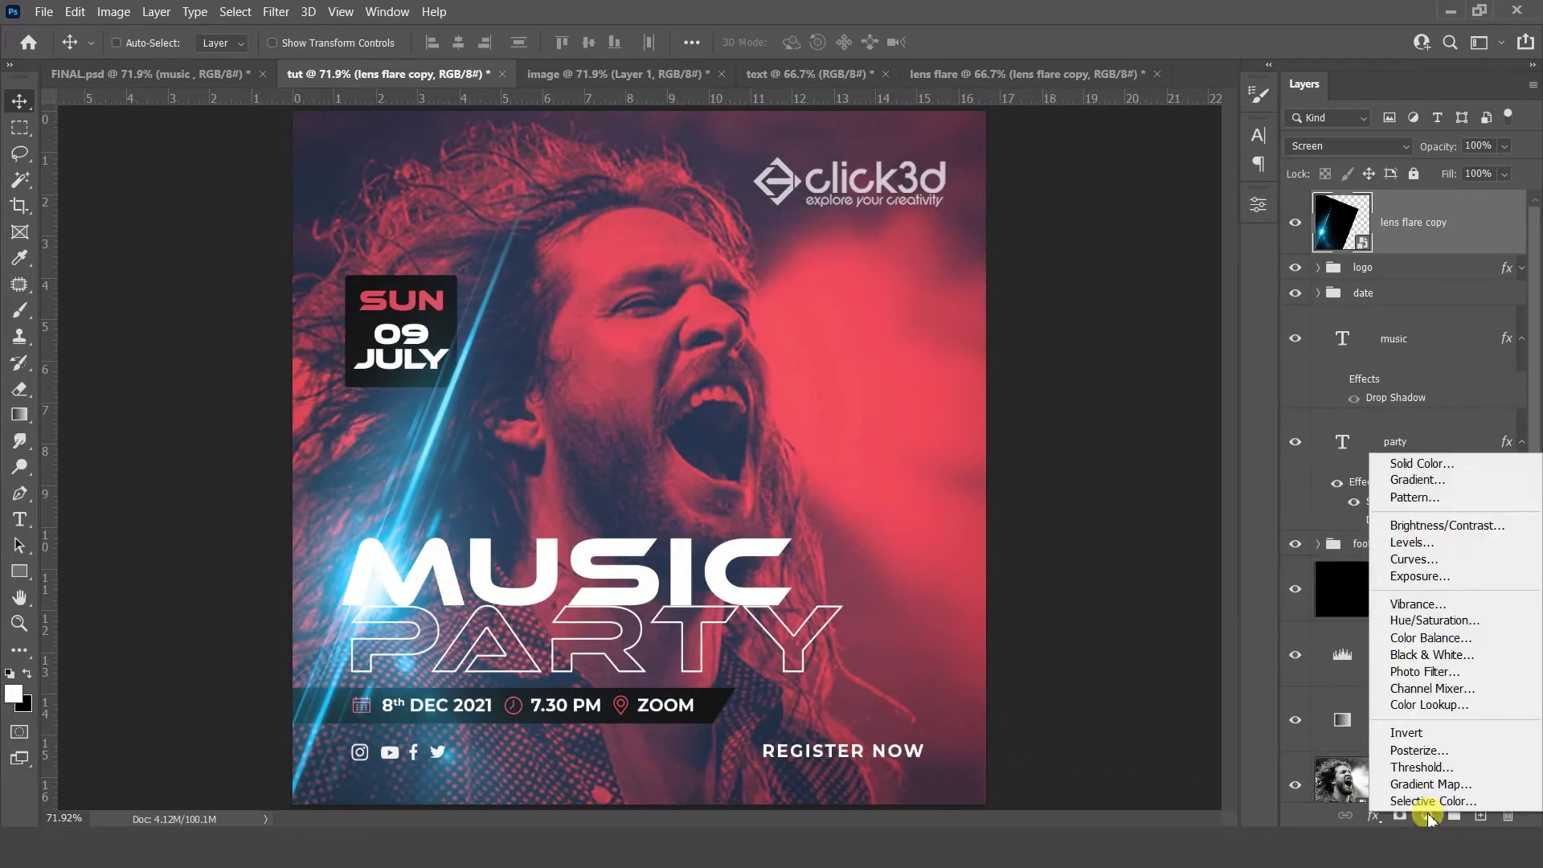
pyautogui.click(1434, 620)
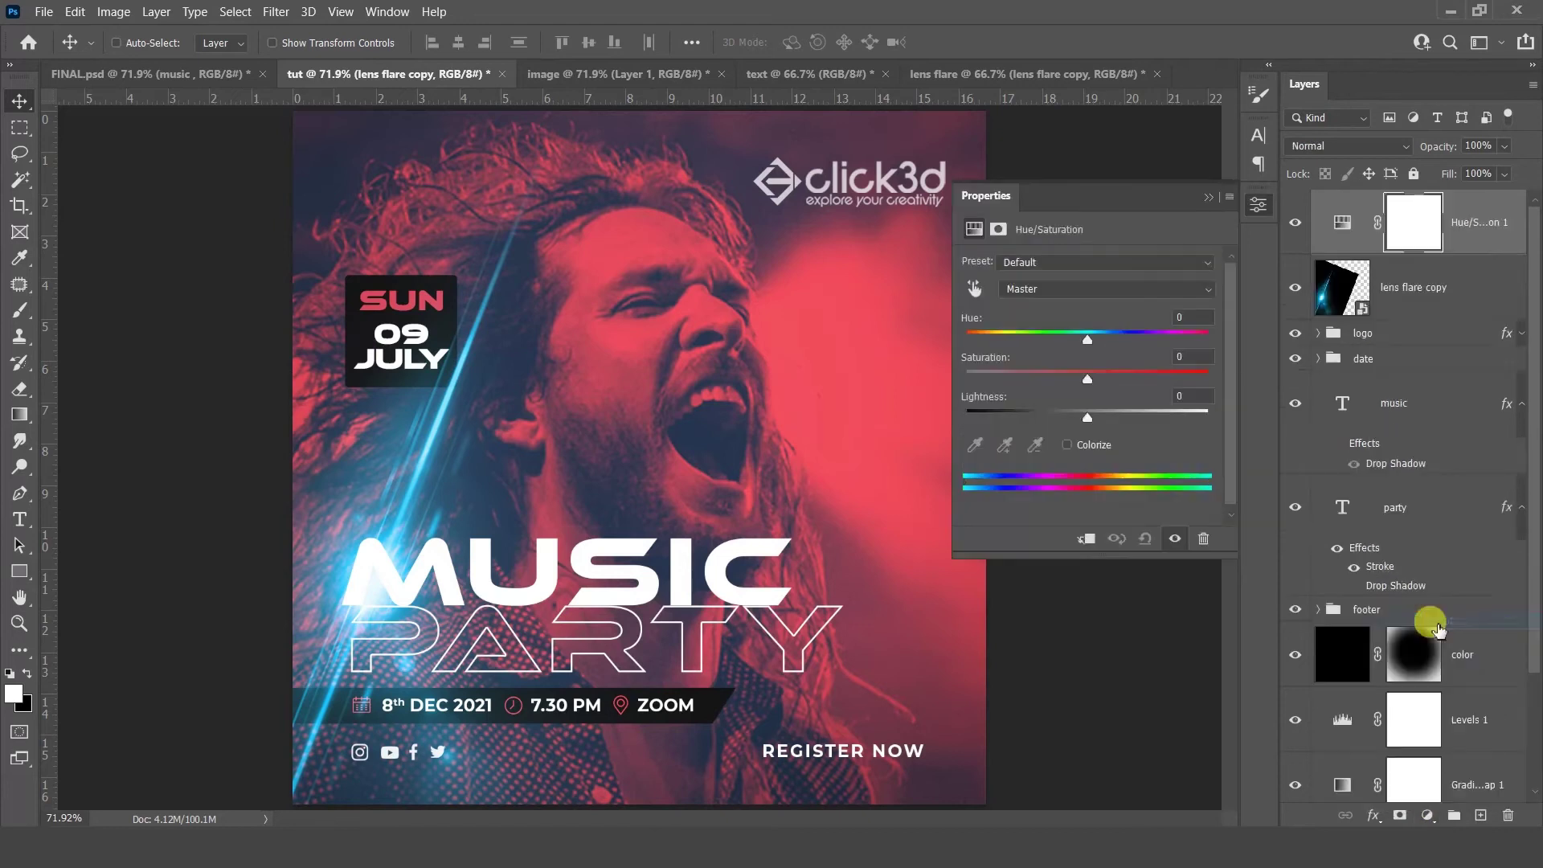
pyautogui.click(1085, 537)
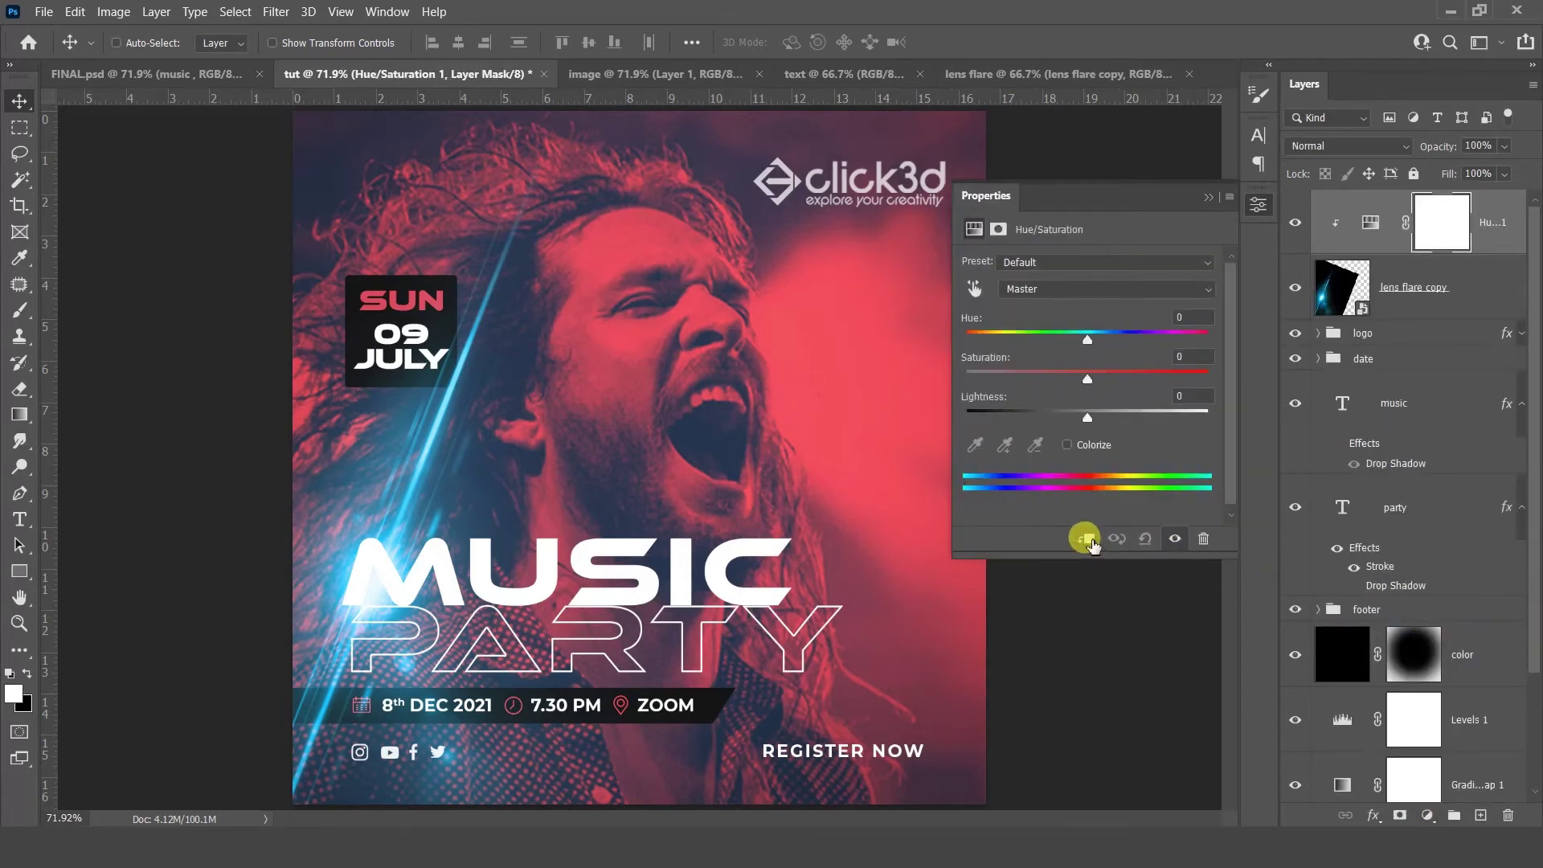
pyautogui.click(1090, 344)
pyautogui.moveTo(1091, 346); pyautogui.dragTo(1196, 364)
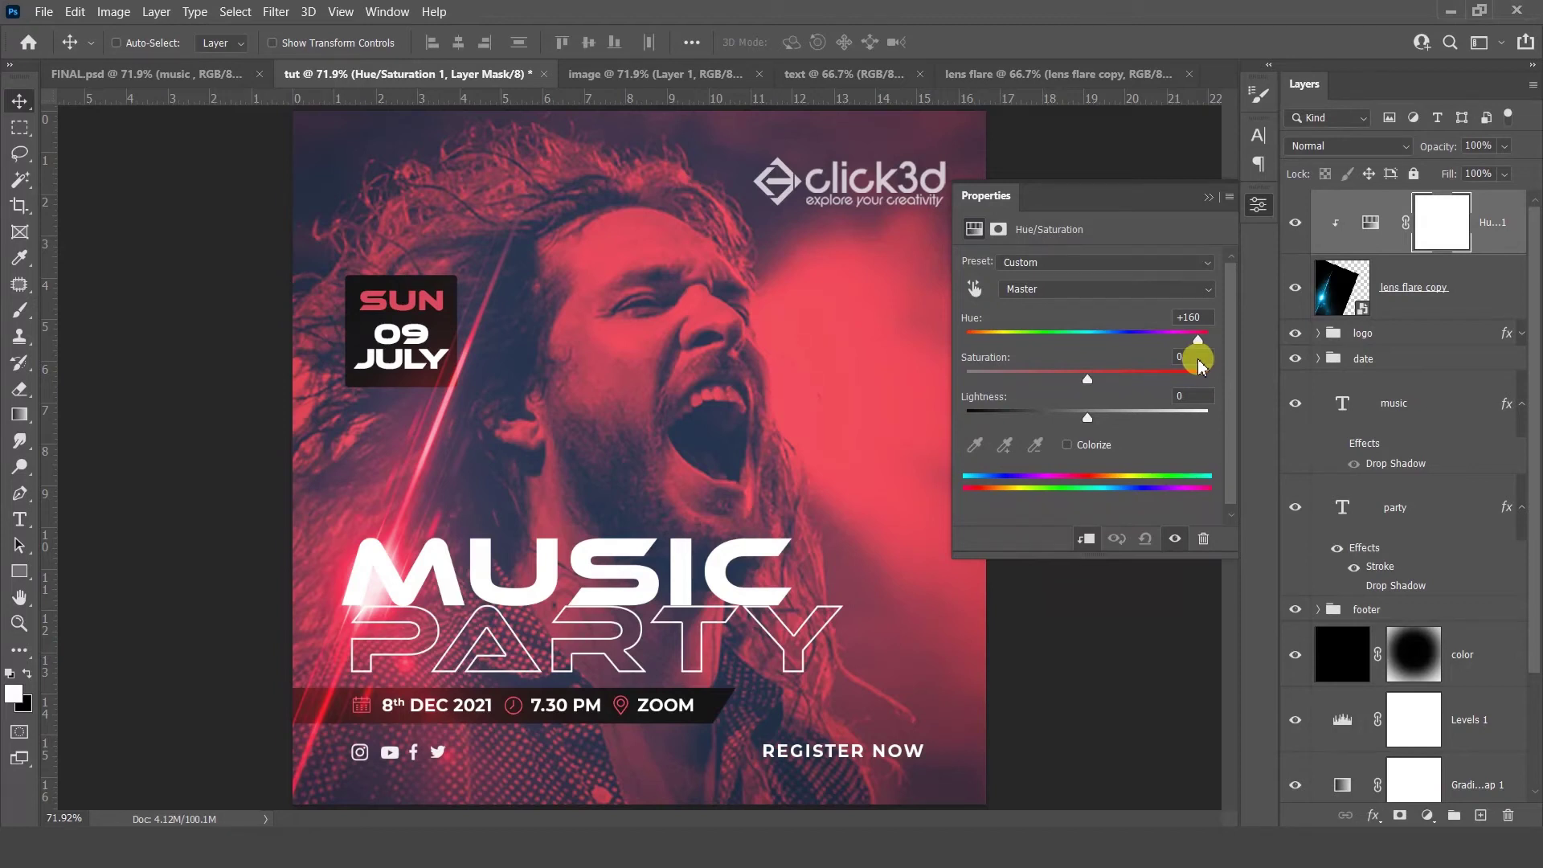
pyautogui.click(1209, 199)
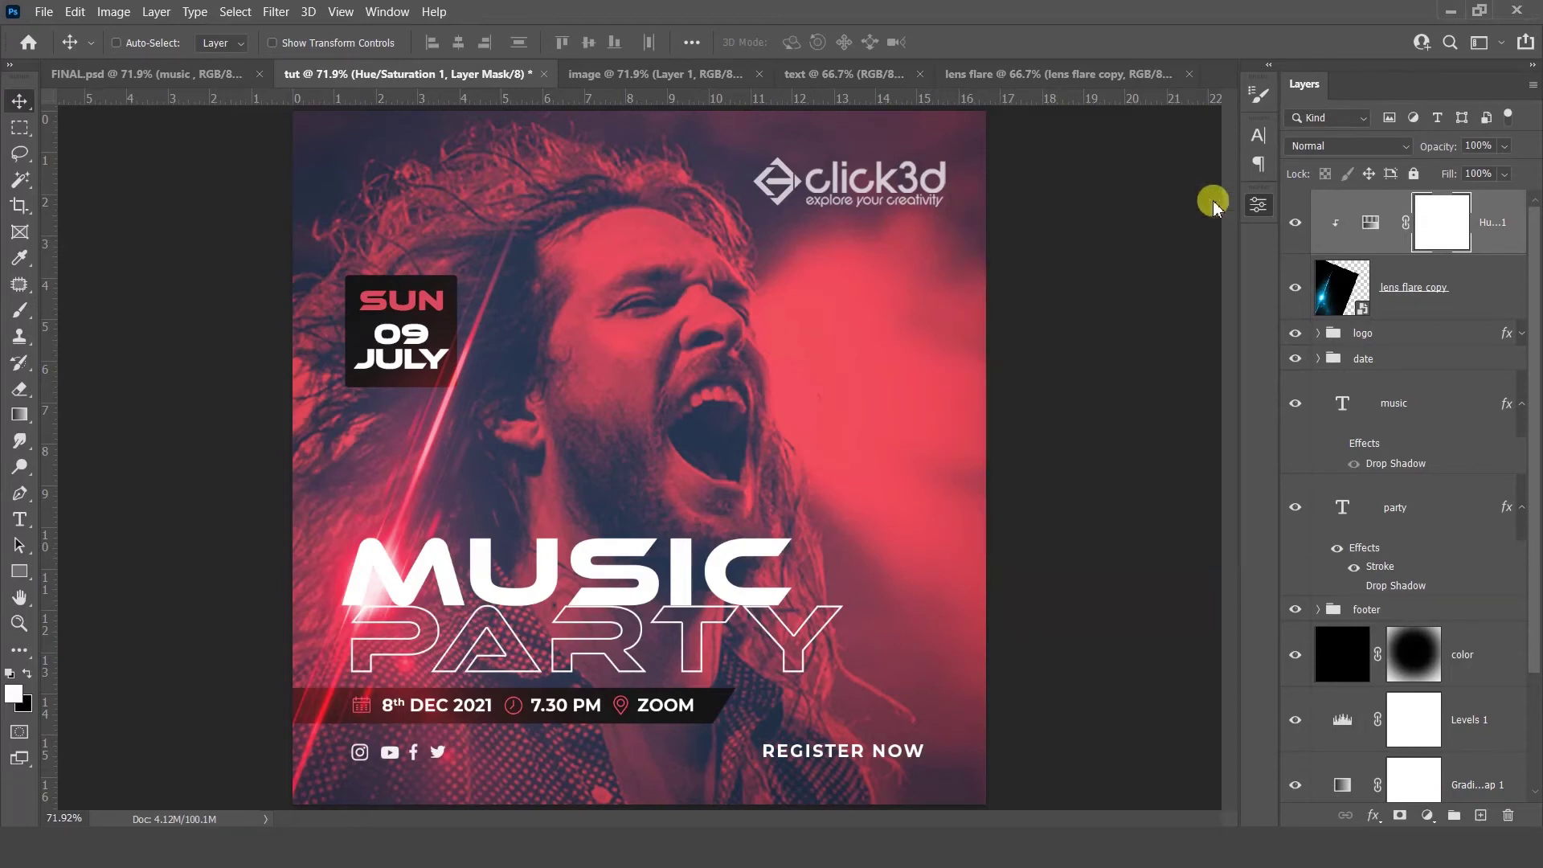
# Duplicate the lens flare with its Hue/Saturation adjustment and move the copied flare to the poster's upper-right corner.
pyautogui.click(1483, 280)
pyautogui.moveTo(1448, 366); pyautogui.dragTo(1446, 370)
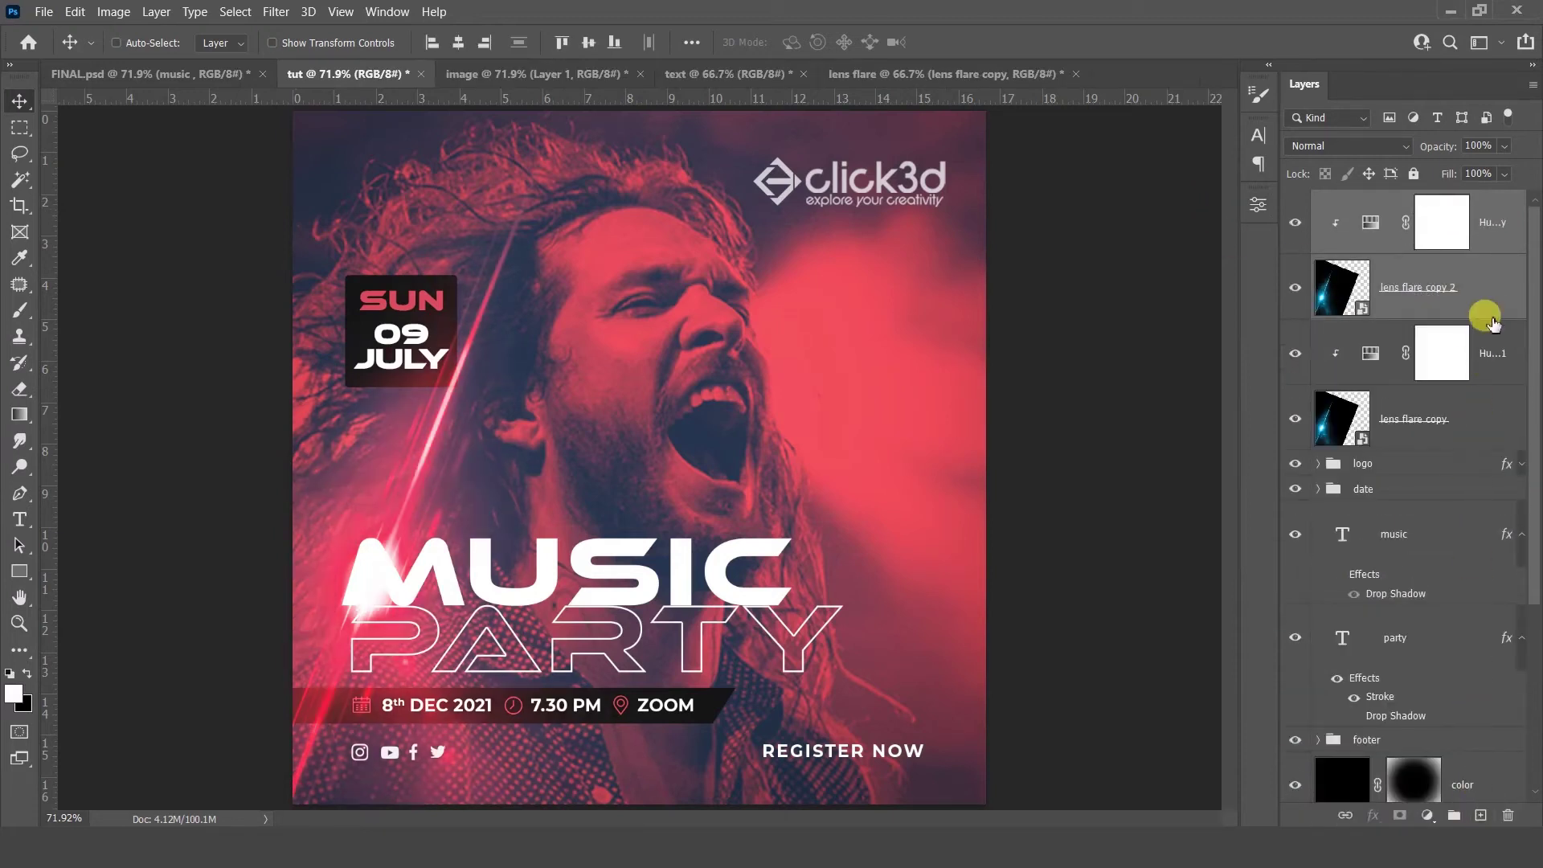
pyautogui.click(1488, 291)
pyautogui.moveTo(460, 657); pyautogui.dragTo(1097, 257)
pyautogui.moveTo(956, 452); pyautogui.dragTo(943, 414)
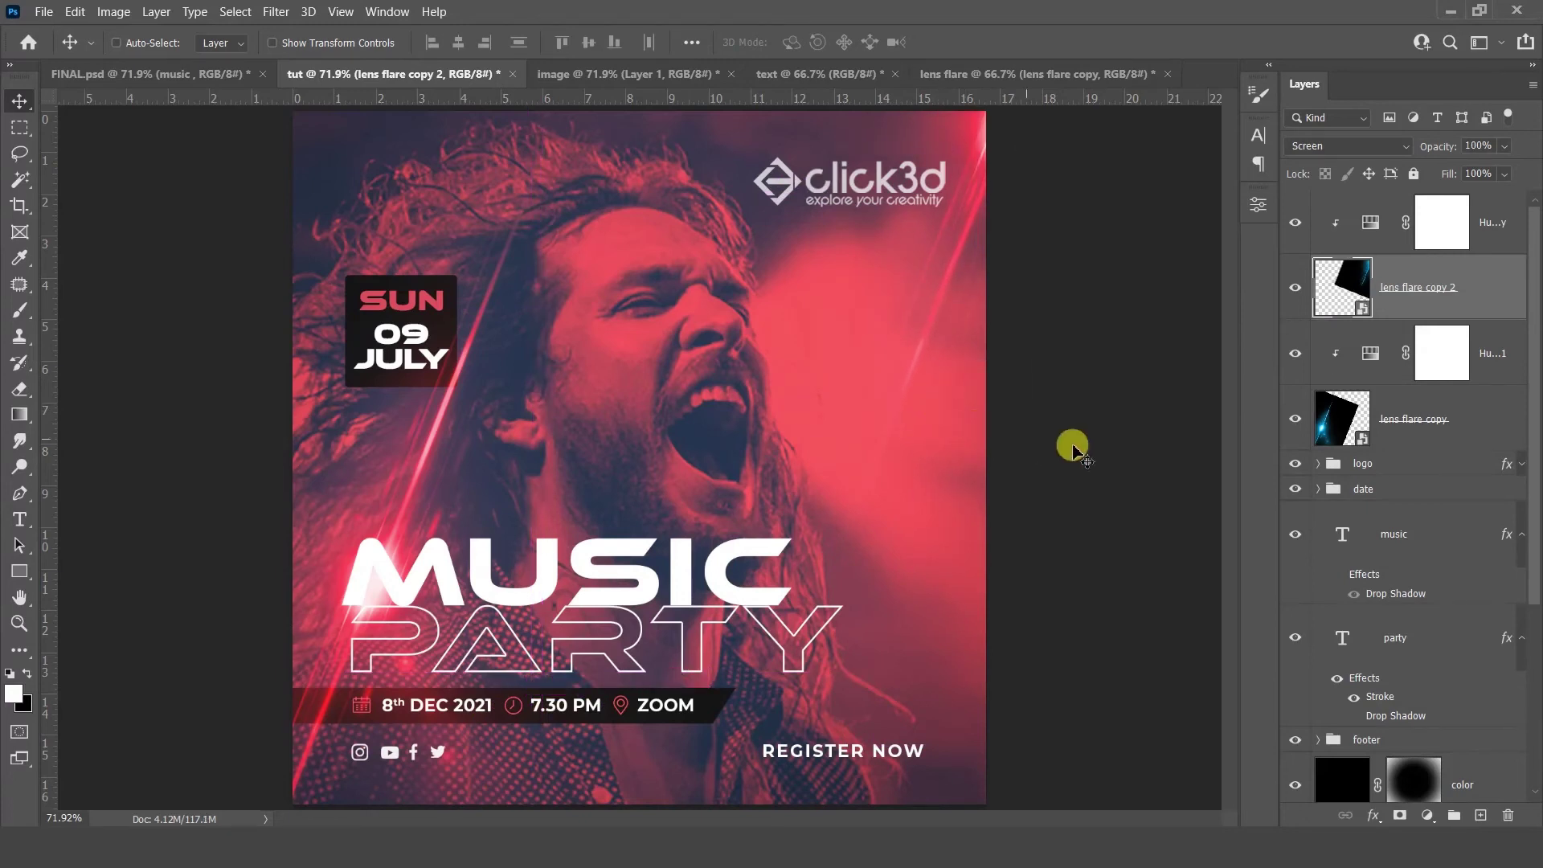
# Duplicate the singer photo layer and set the copy to Color Burn blending at 50% opacity.
pyautogui.moveTo(1535, 419); pyautogui.dragTo(1527, 623)
pyautogui.click(1450, 709)
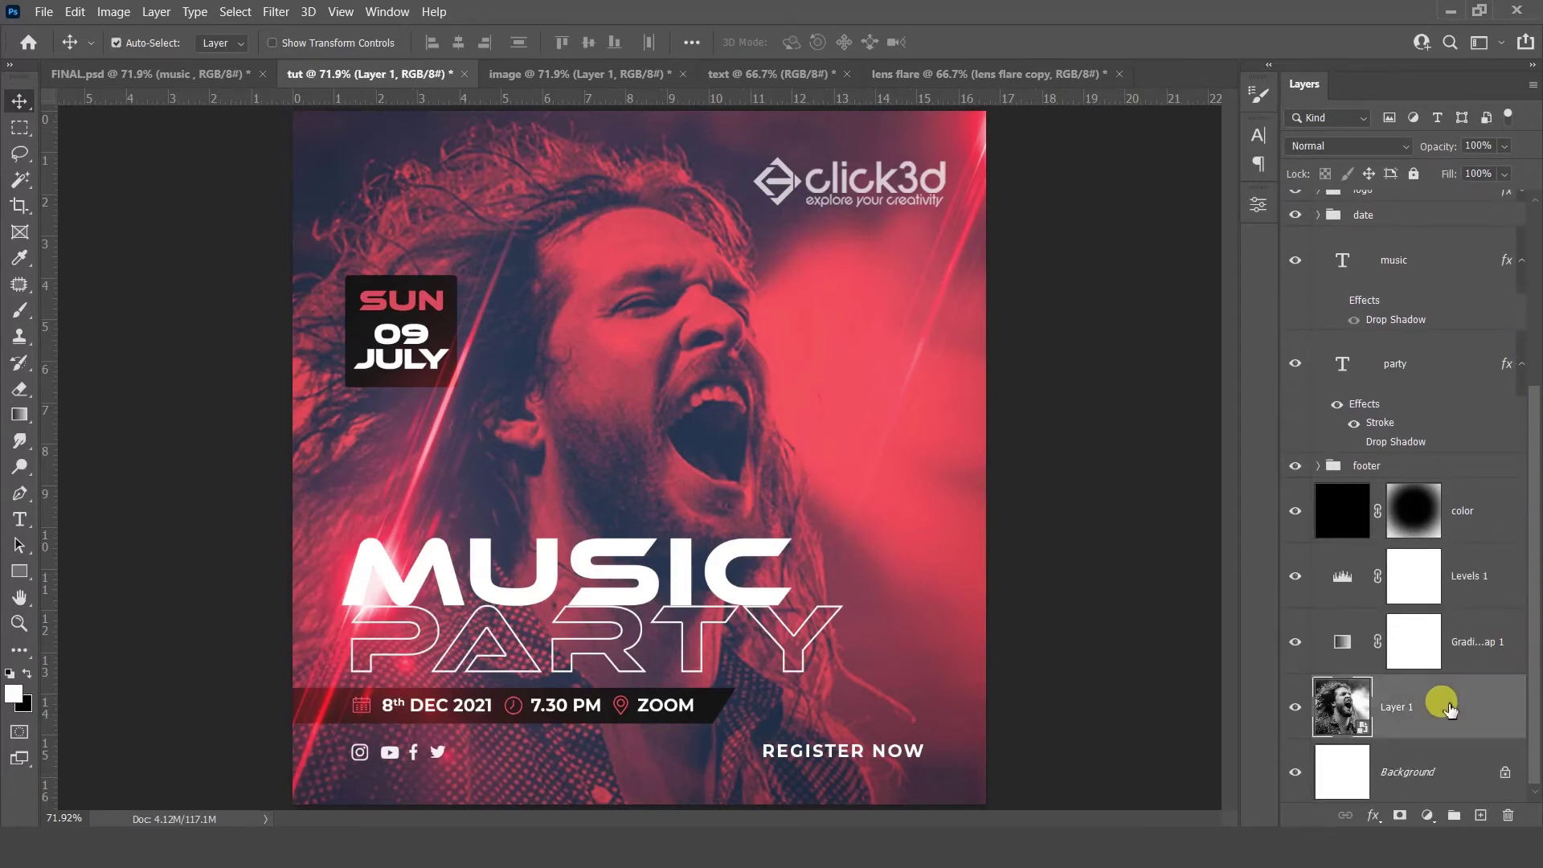
pyautogui.hotkey('ctrl', 'j')
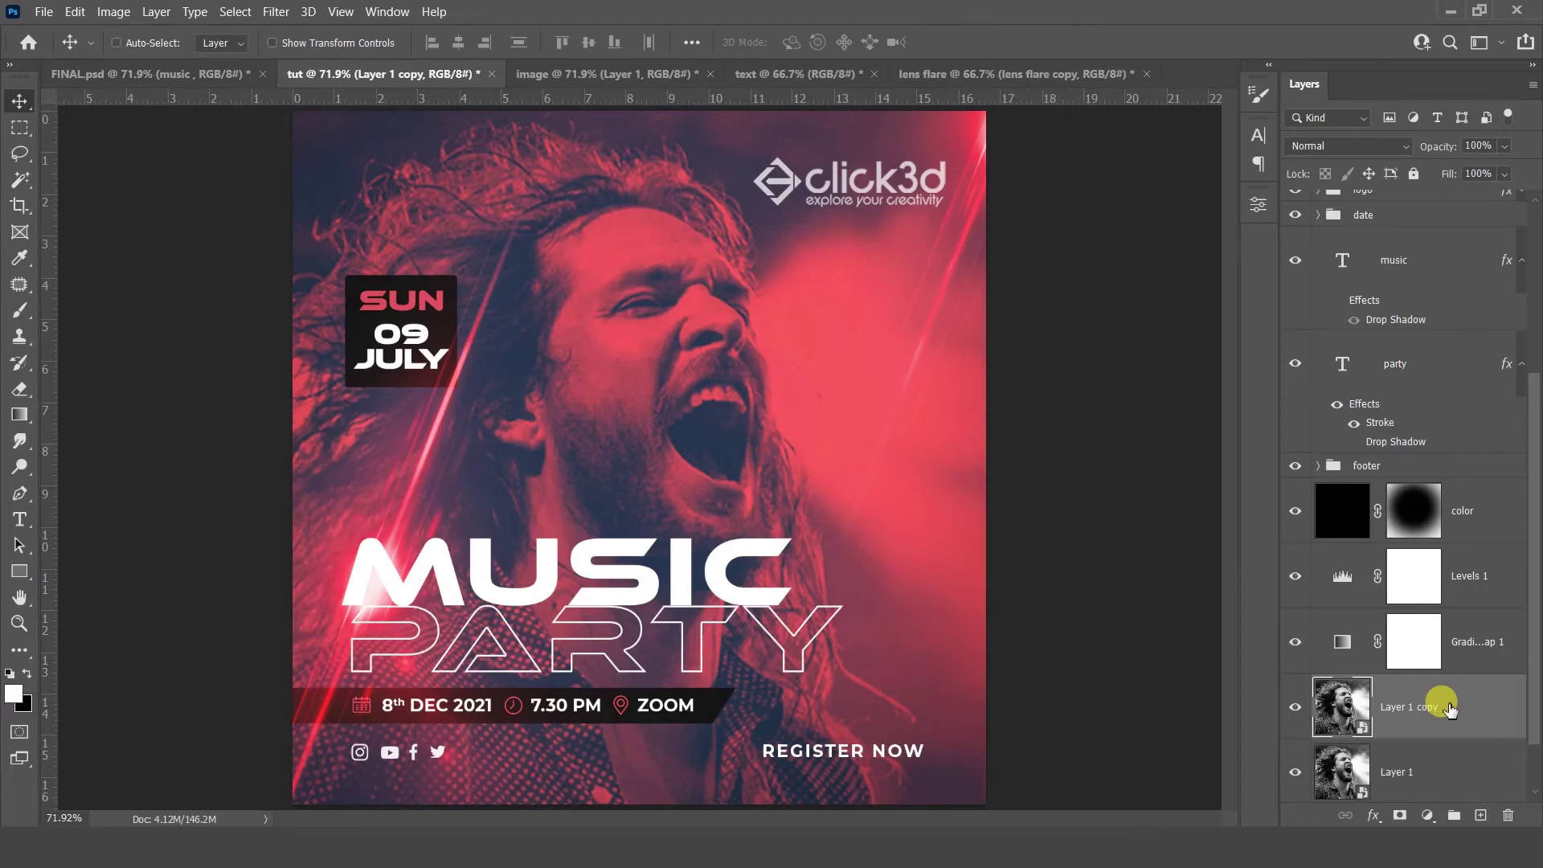
pyautogui.click(1323, 148)
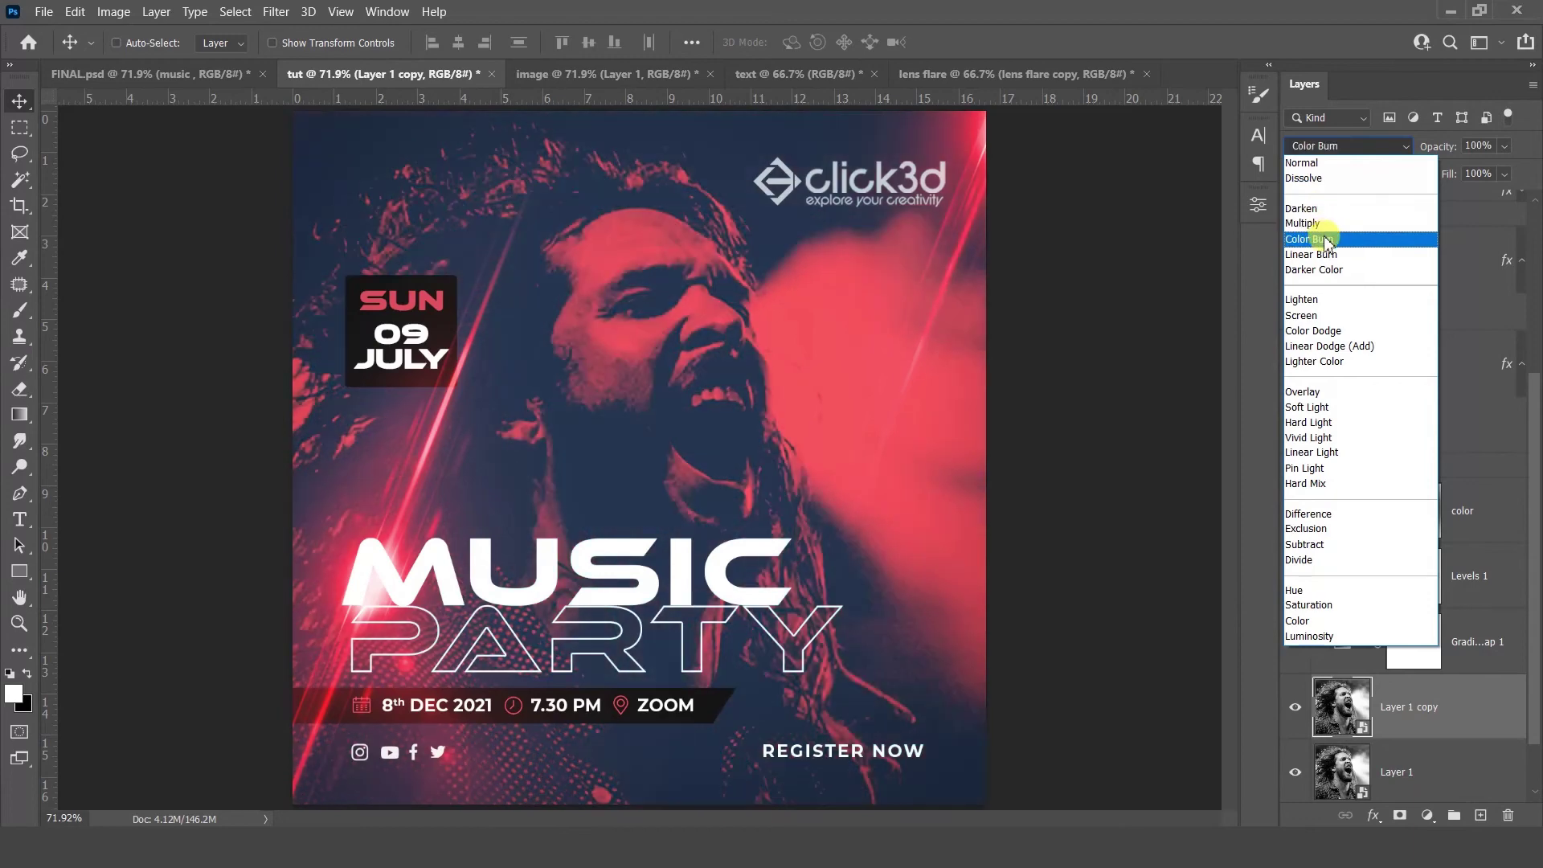
pyautogui.click(1326, 240)
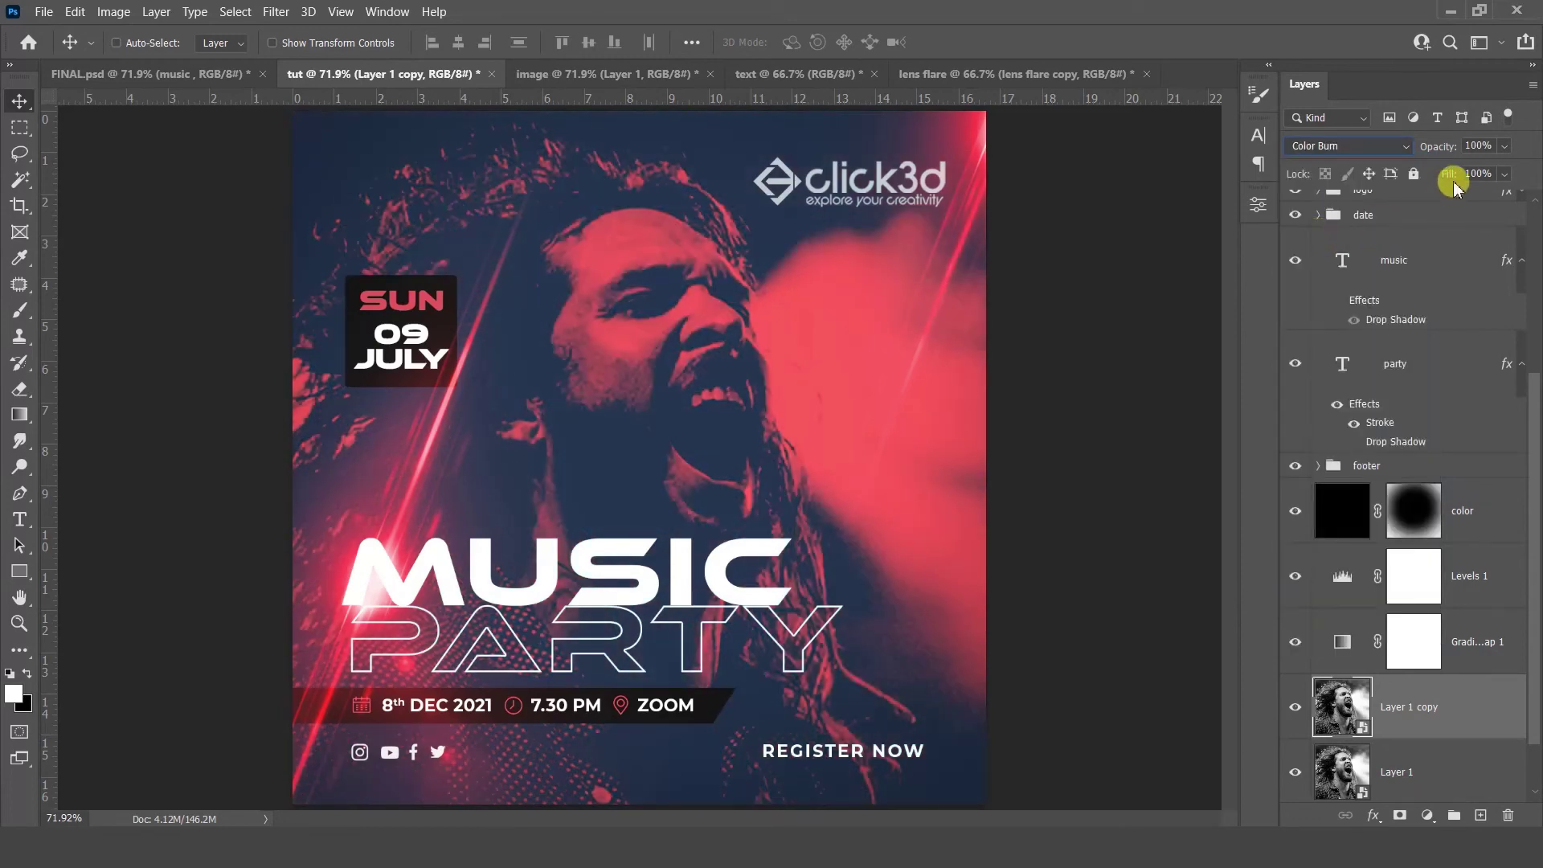
pyautogui.click(1481, 145)
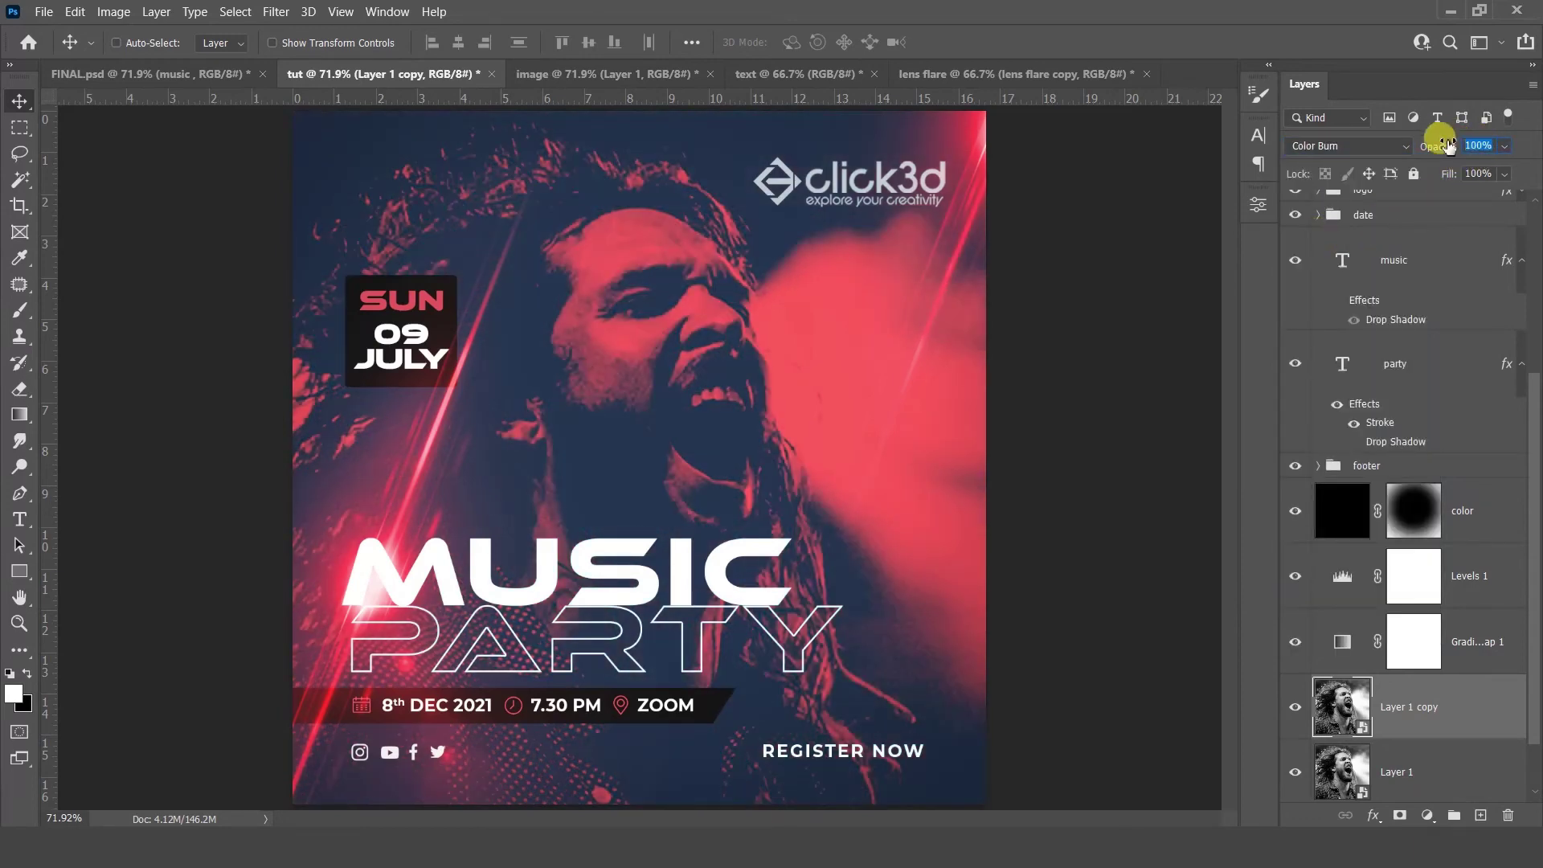
pyautogui.write('50')
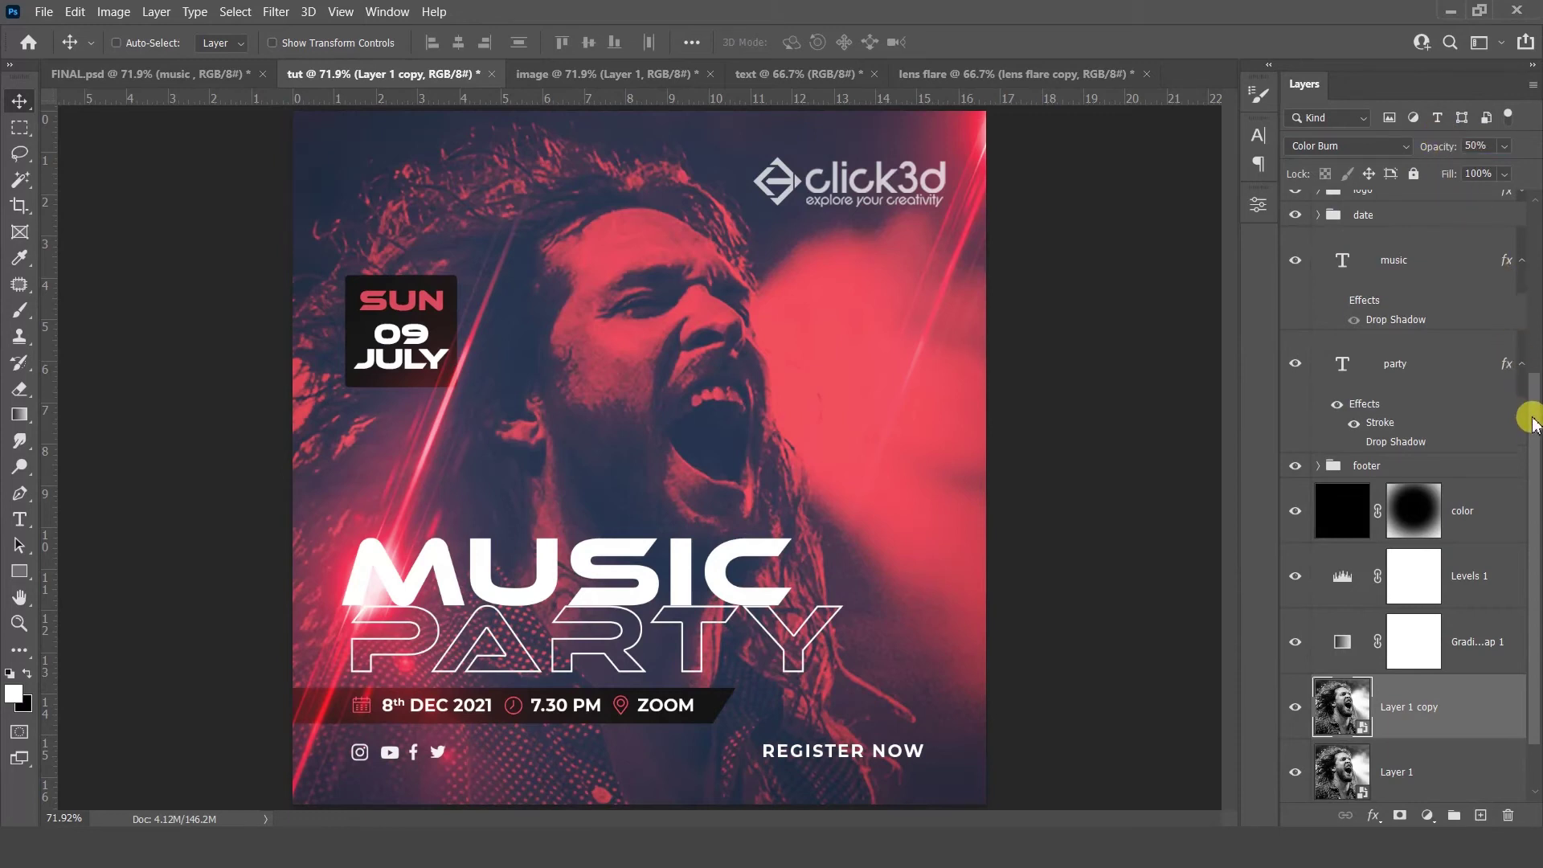
# Add a new layer named NOISE above all other layers and fill it with 50% Gray.
pyautogui.moveTo(1531, 420); pyautogui.dragTo(1535, 217)
pyautogui.click(1507, 217)
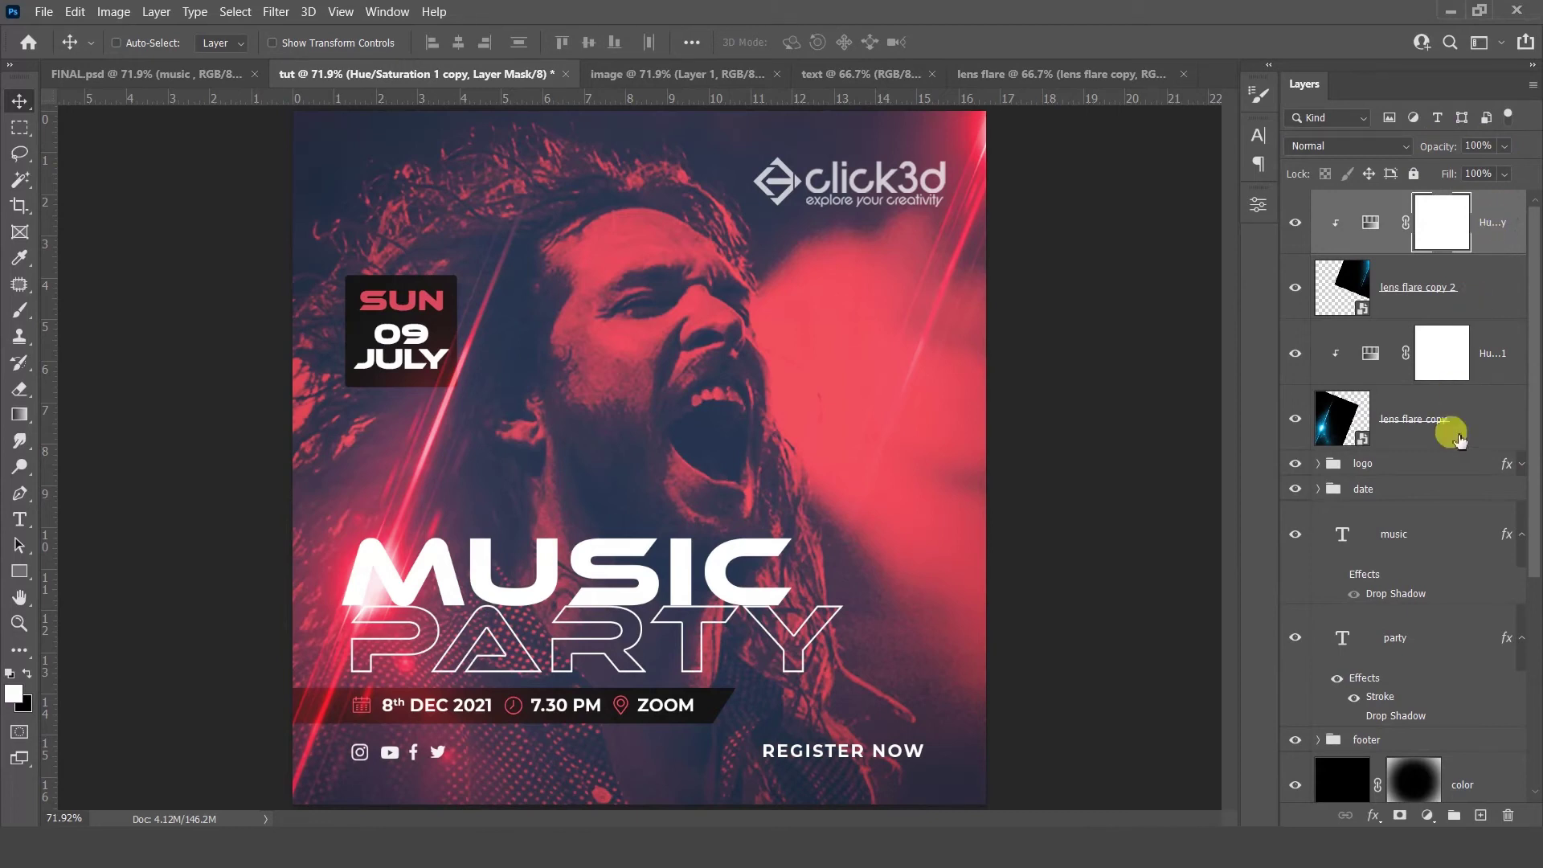
pyautogui.click(1479, 816)
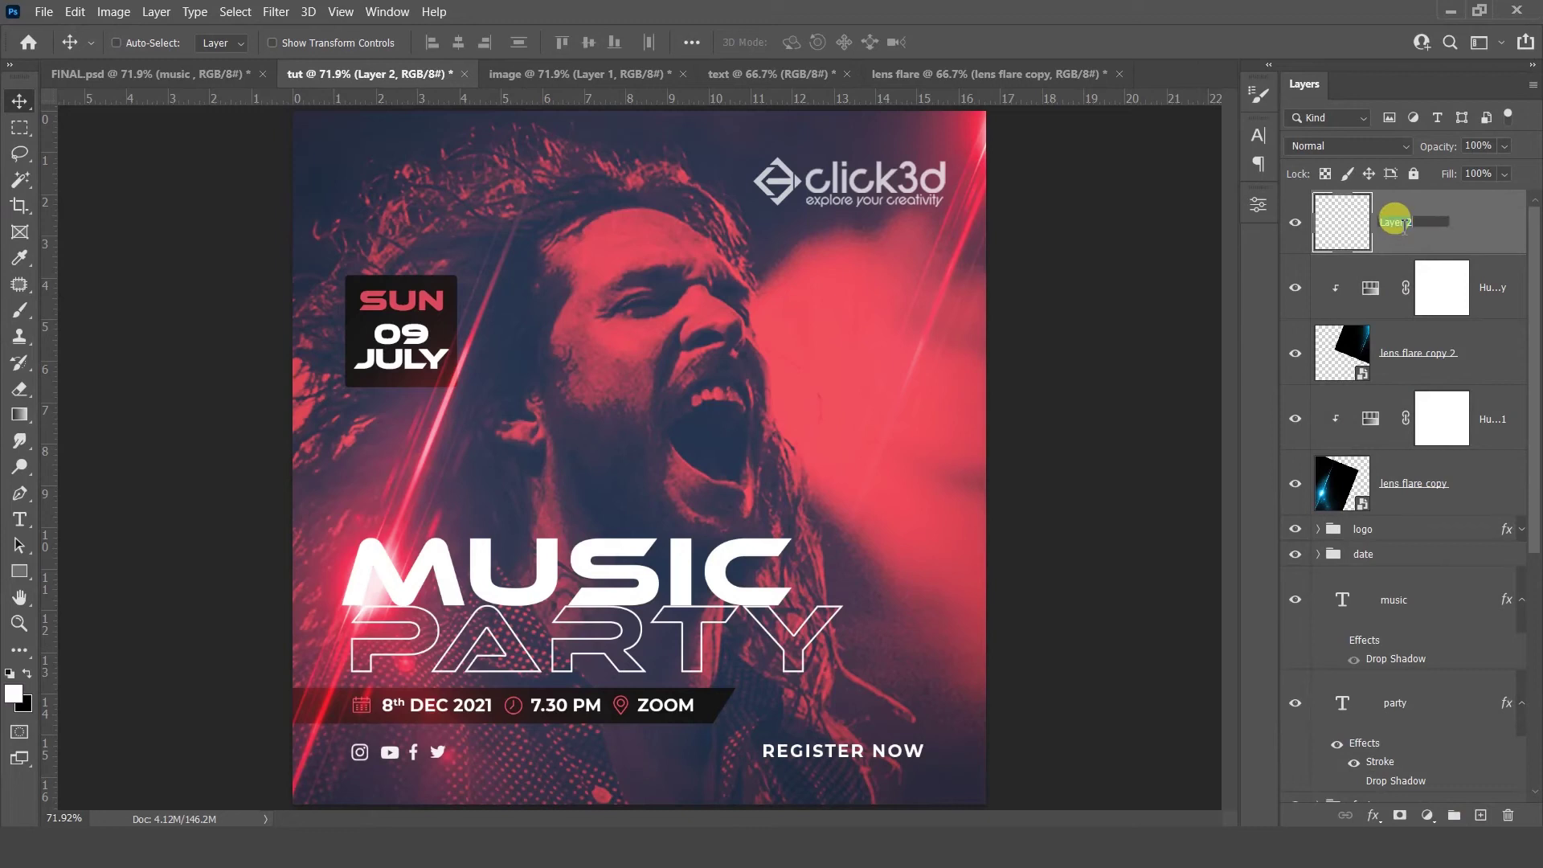
pyautogui.press('Return')
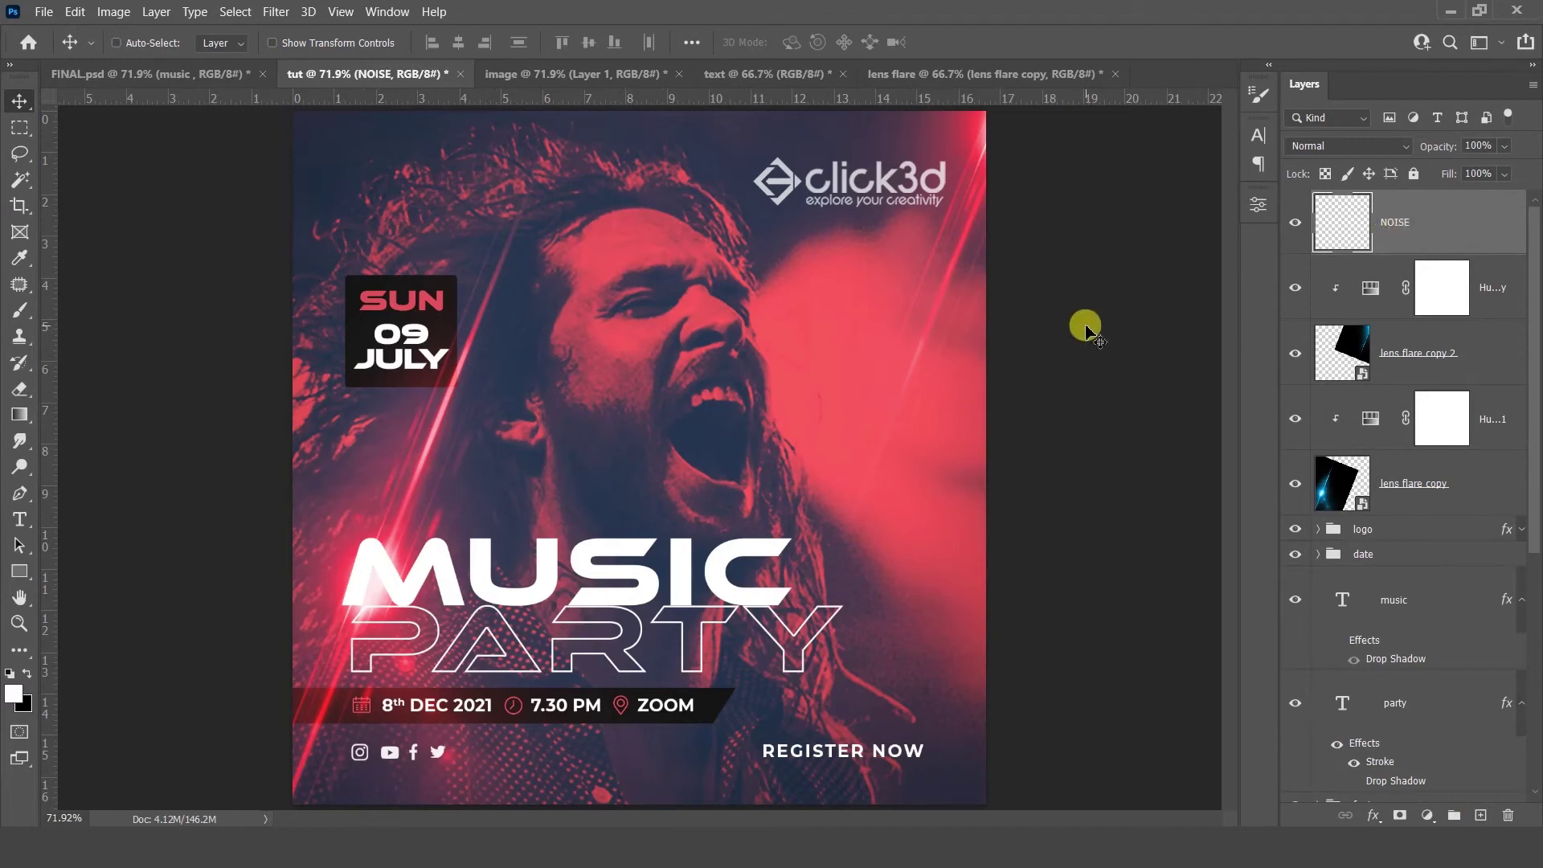
pyautogui.hotkey('shift', 'F5')
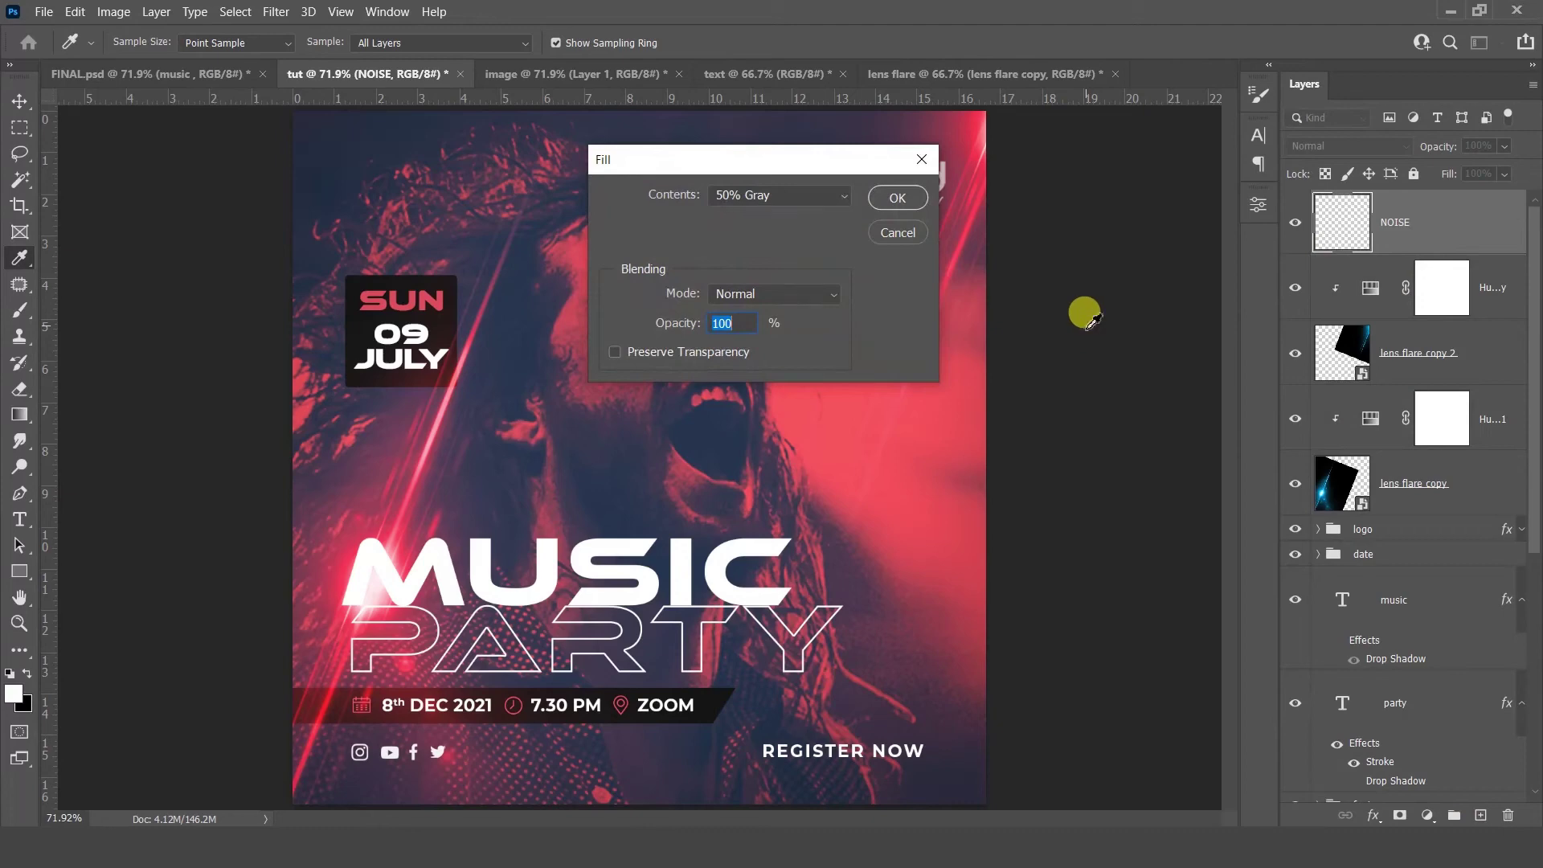
pyautogui.click(896, 198)
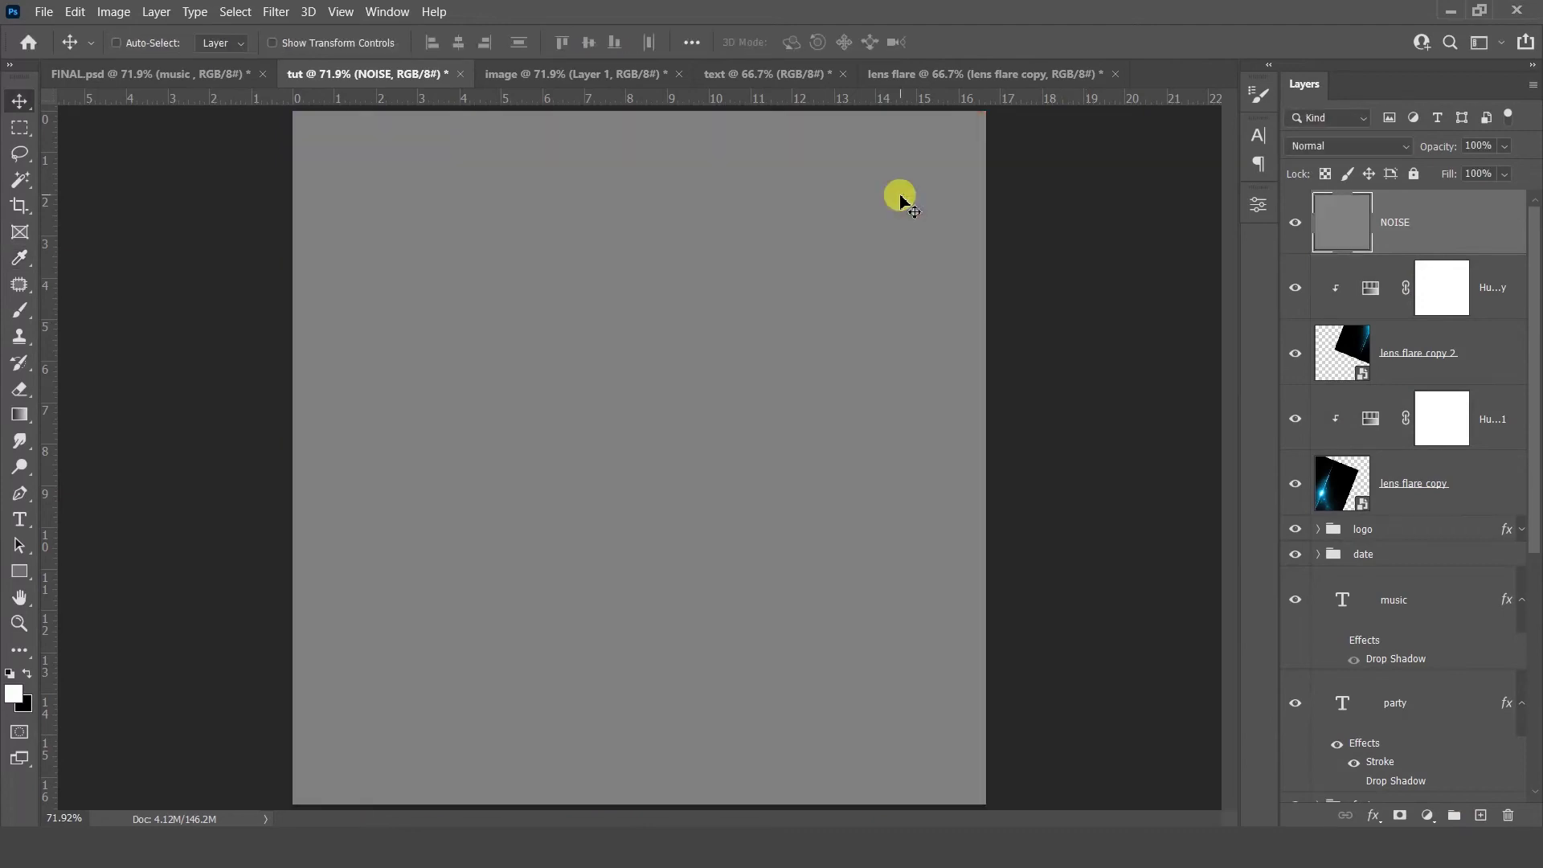
# Apply an Add Noise filter to the NOISE layer with a 4% amount, Gaussian distribution and Monochromatic enabled.
pyautogui.click(278, 12)
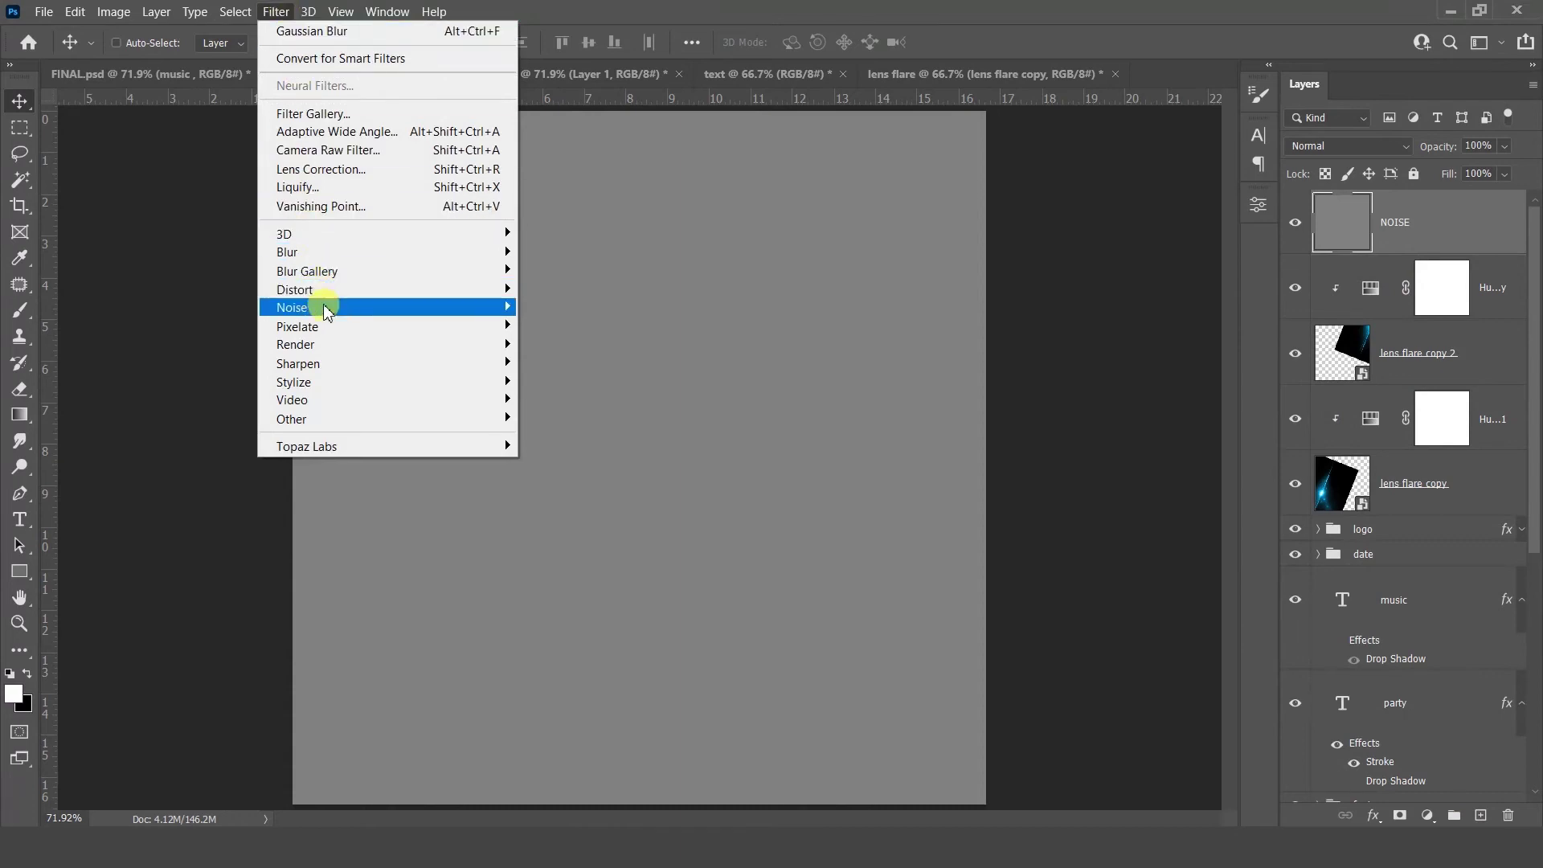
pyautogui.moveTo(330, 313)
pyautogui.click(553, 307)
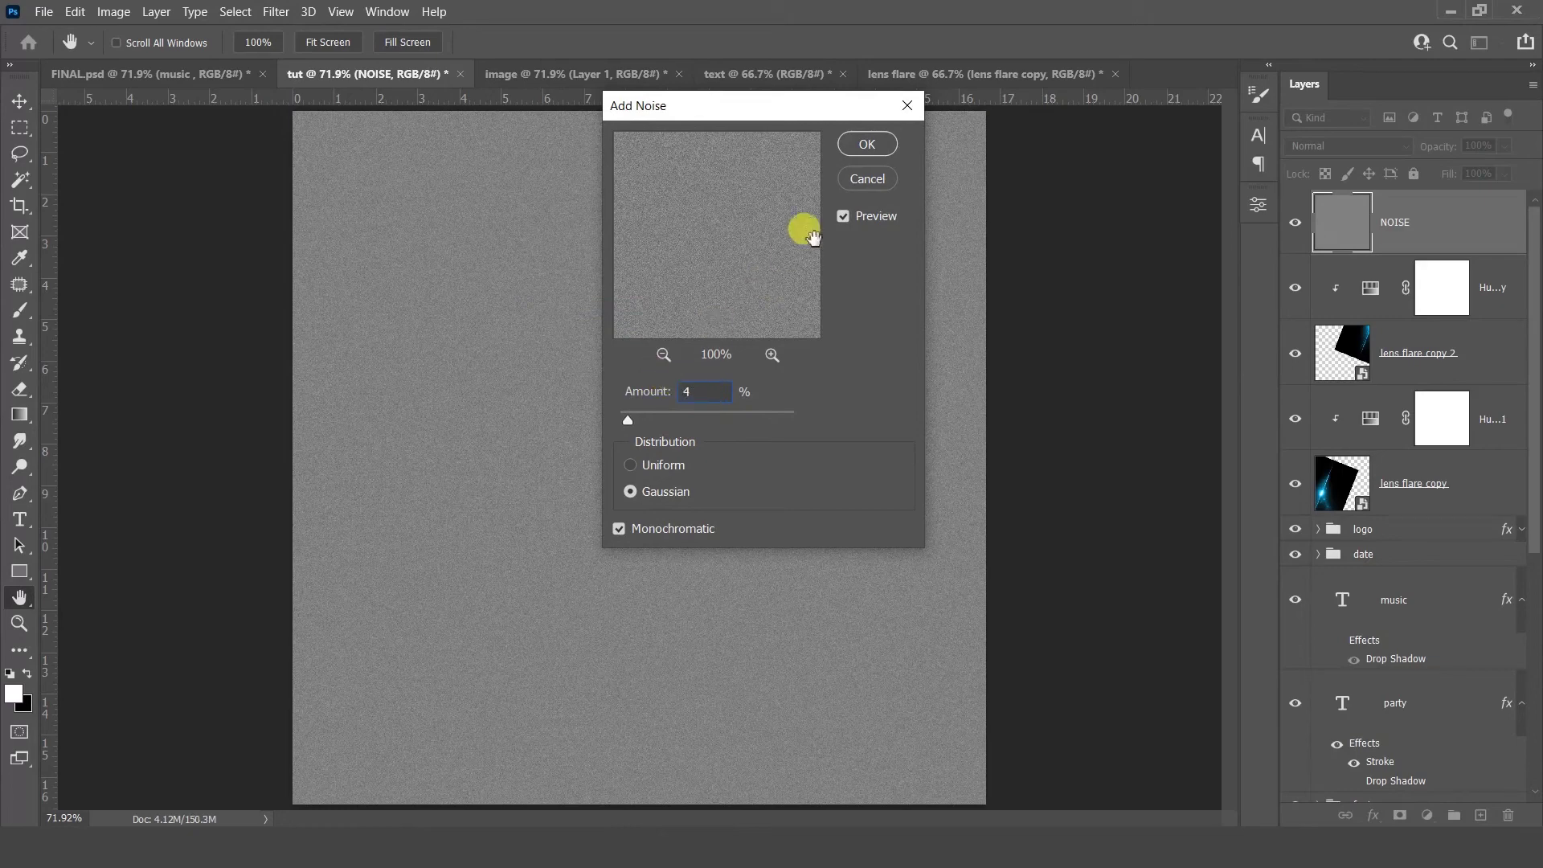
pyautogui.click(867, 144)
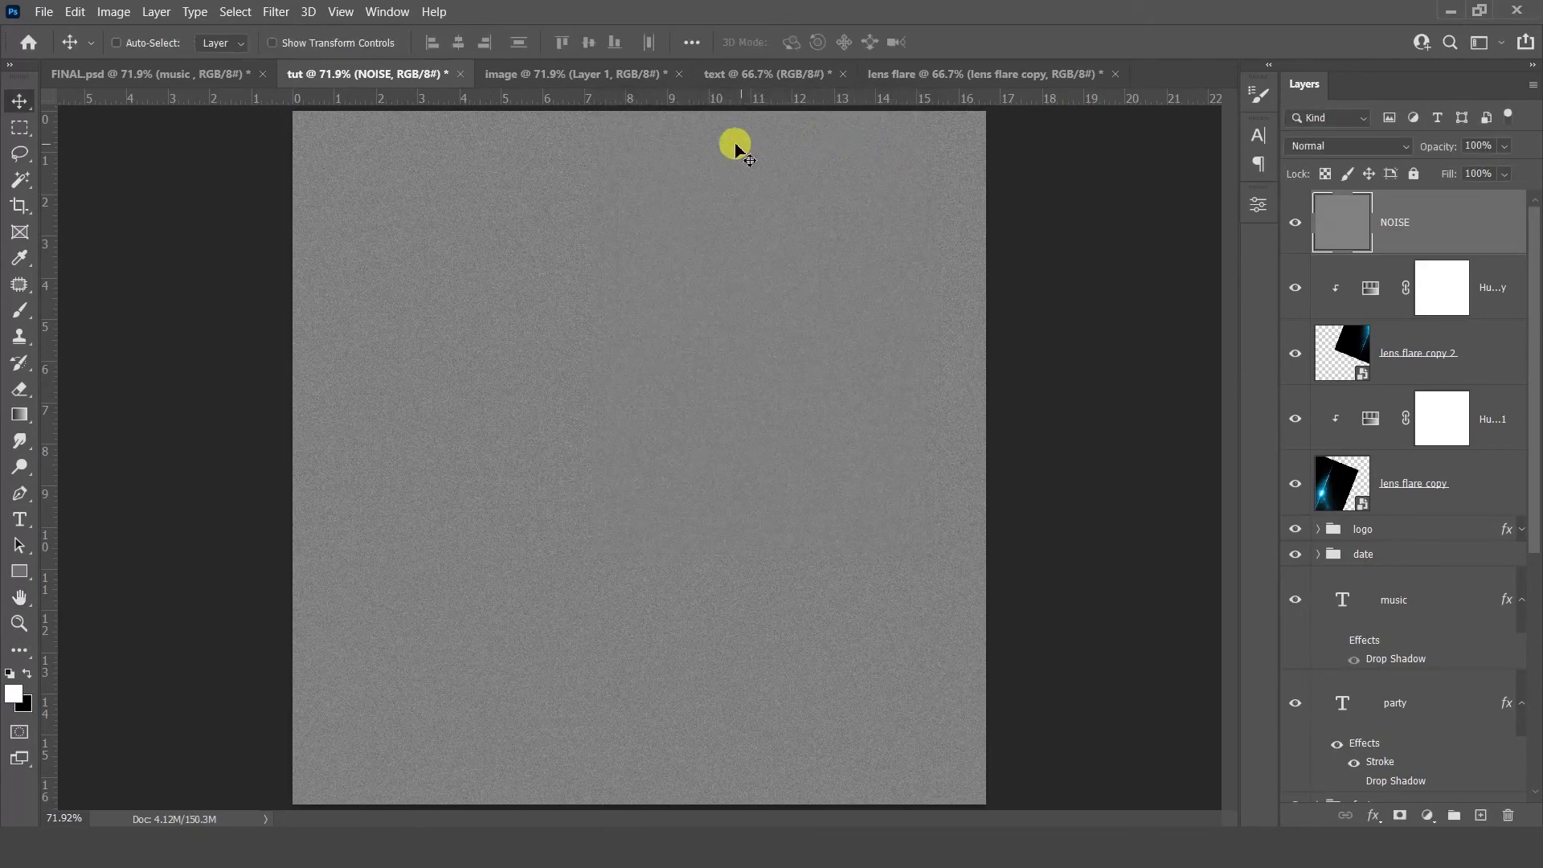
# Apply a Gaussian Blur with a 1.3-pixel radius to the NOISE layer and set its blending mode to Overlay.
pyautogui.click(275, 12)
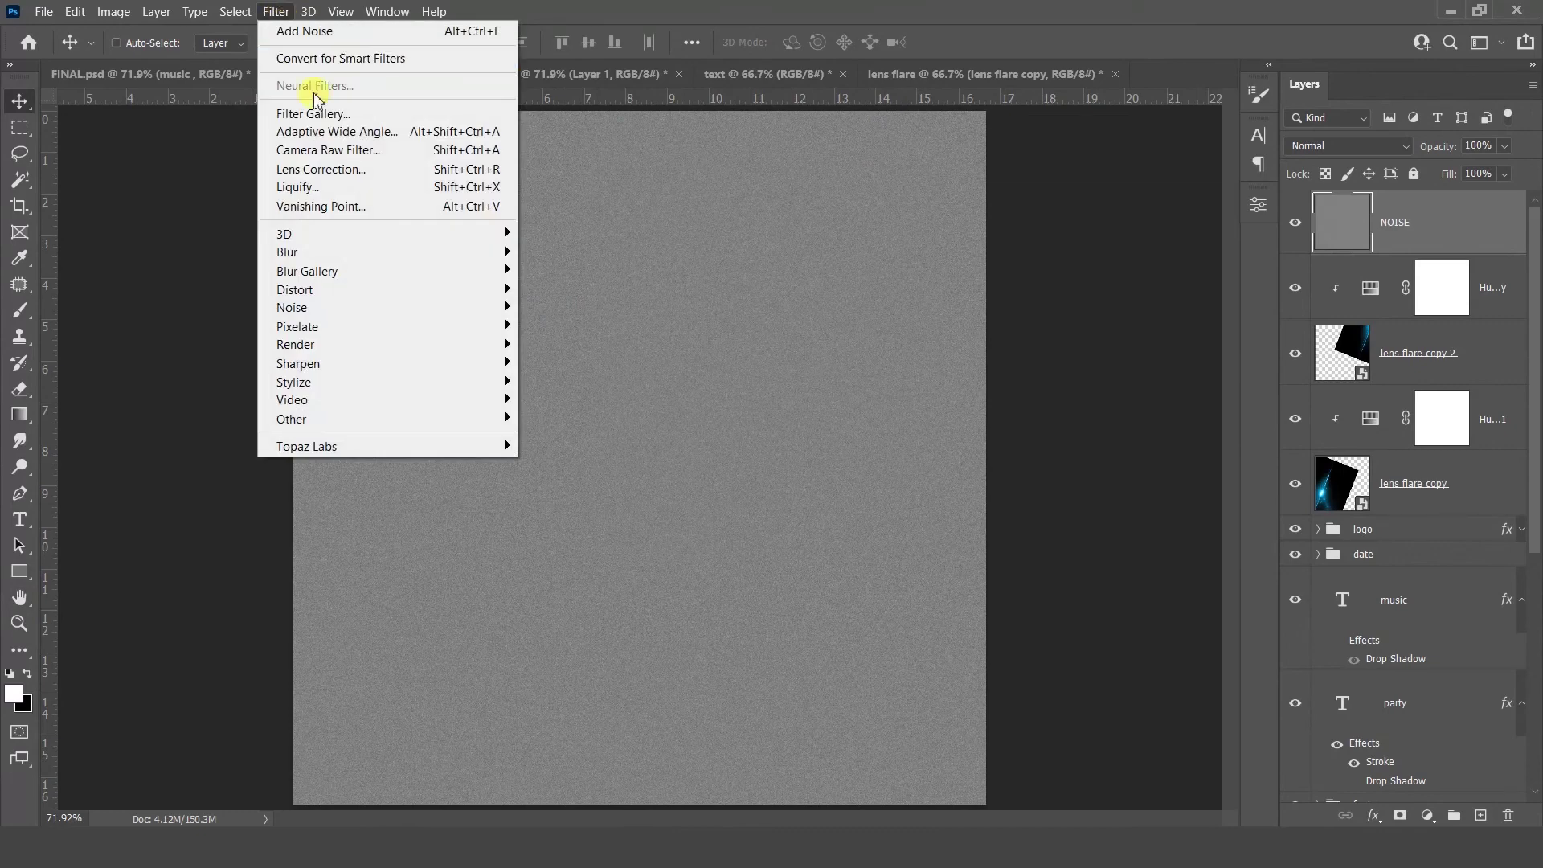
pyautogui.moveTo(420, 250)
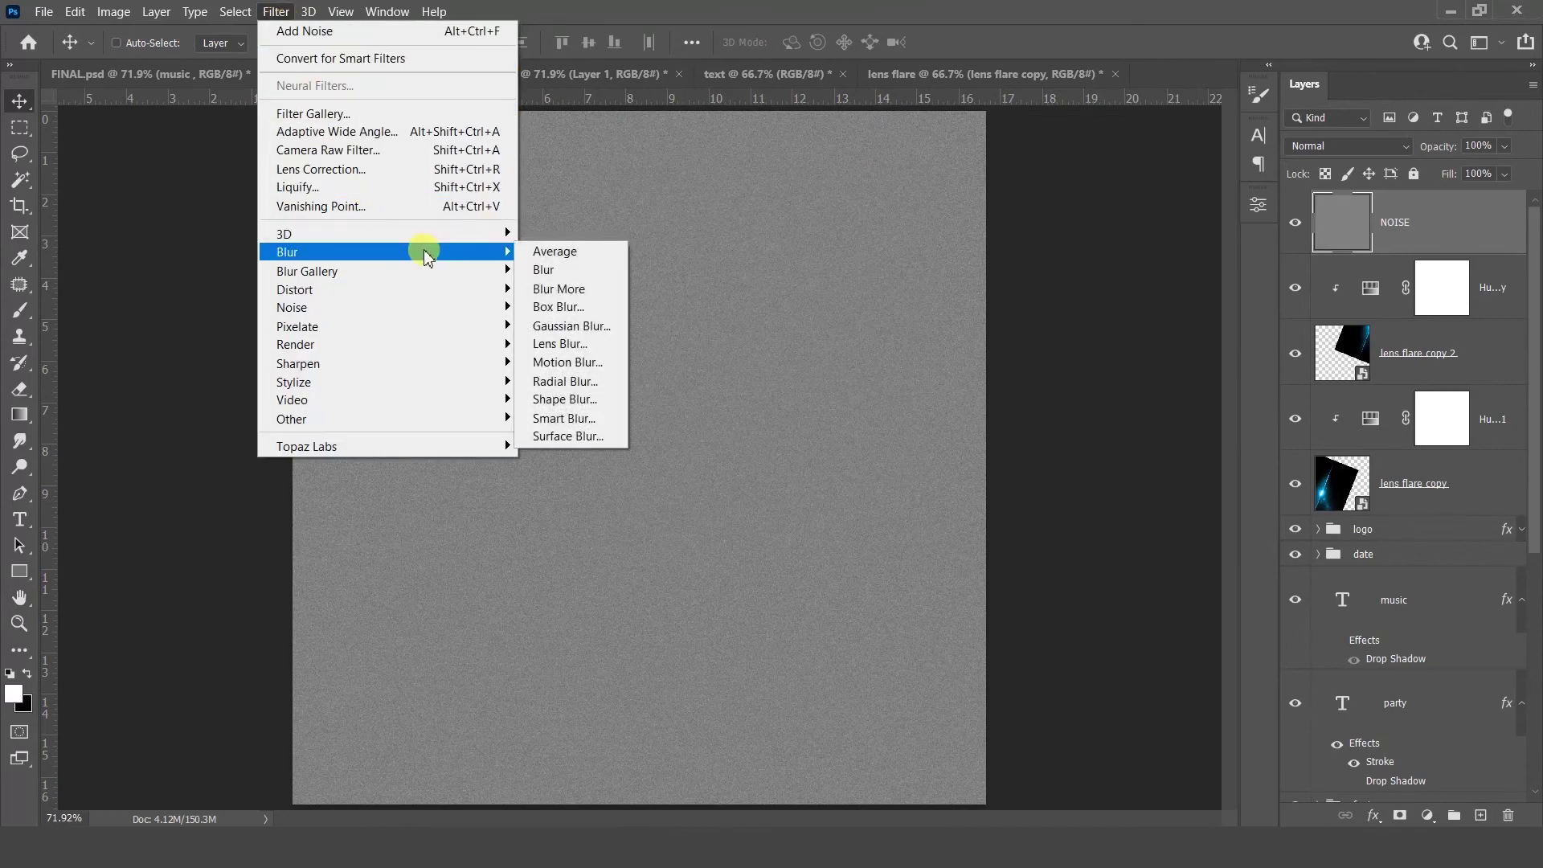
pyautogui.click(572, 325)
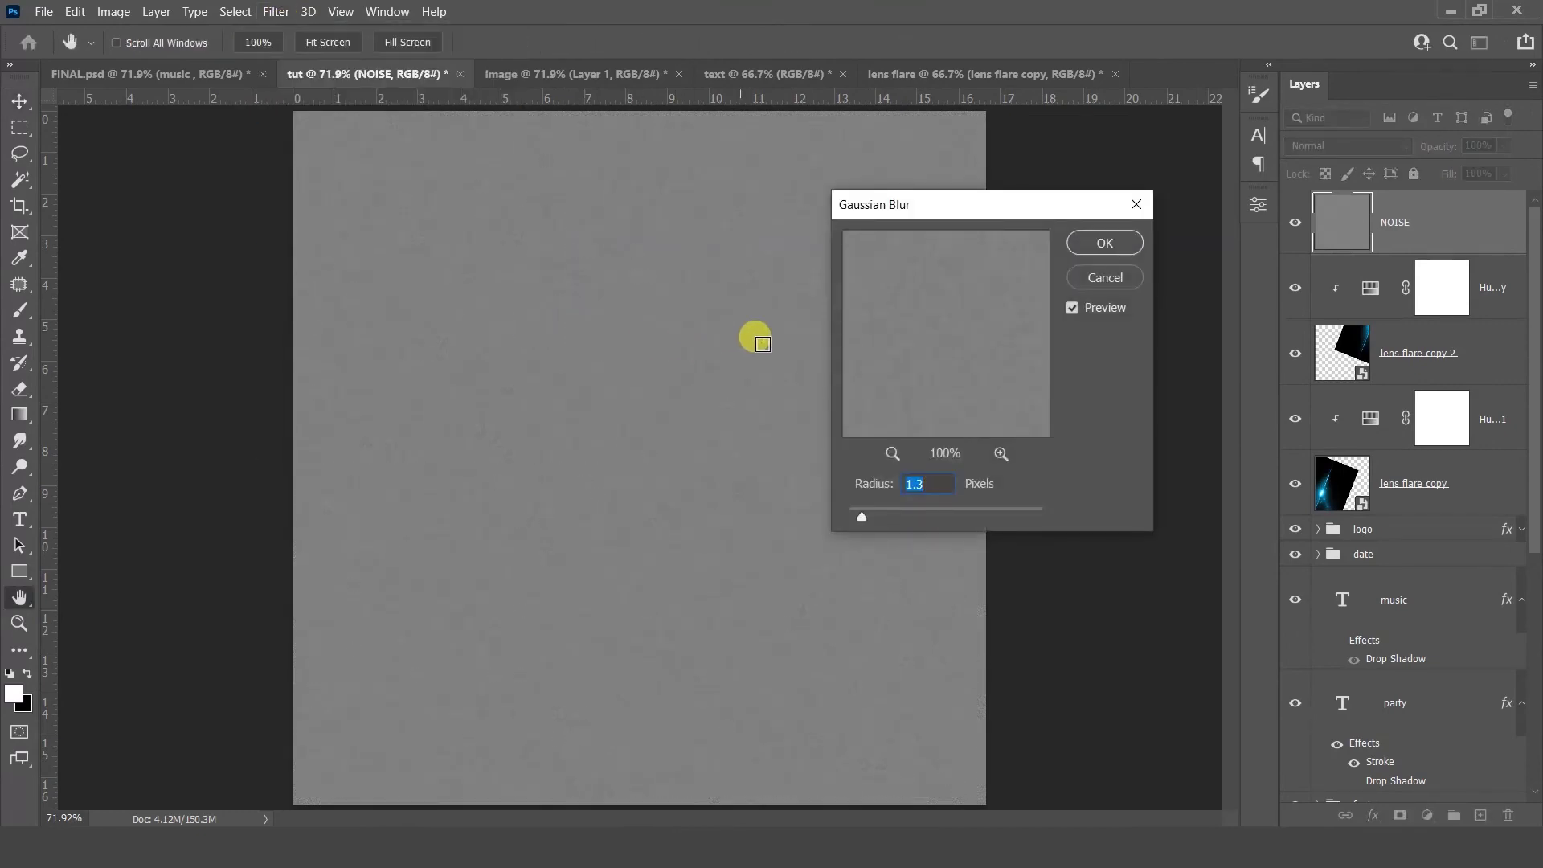
pyautogui.click(1102, 242)
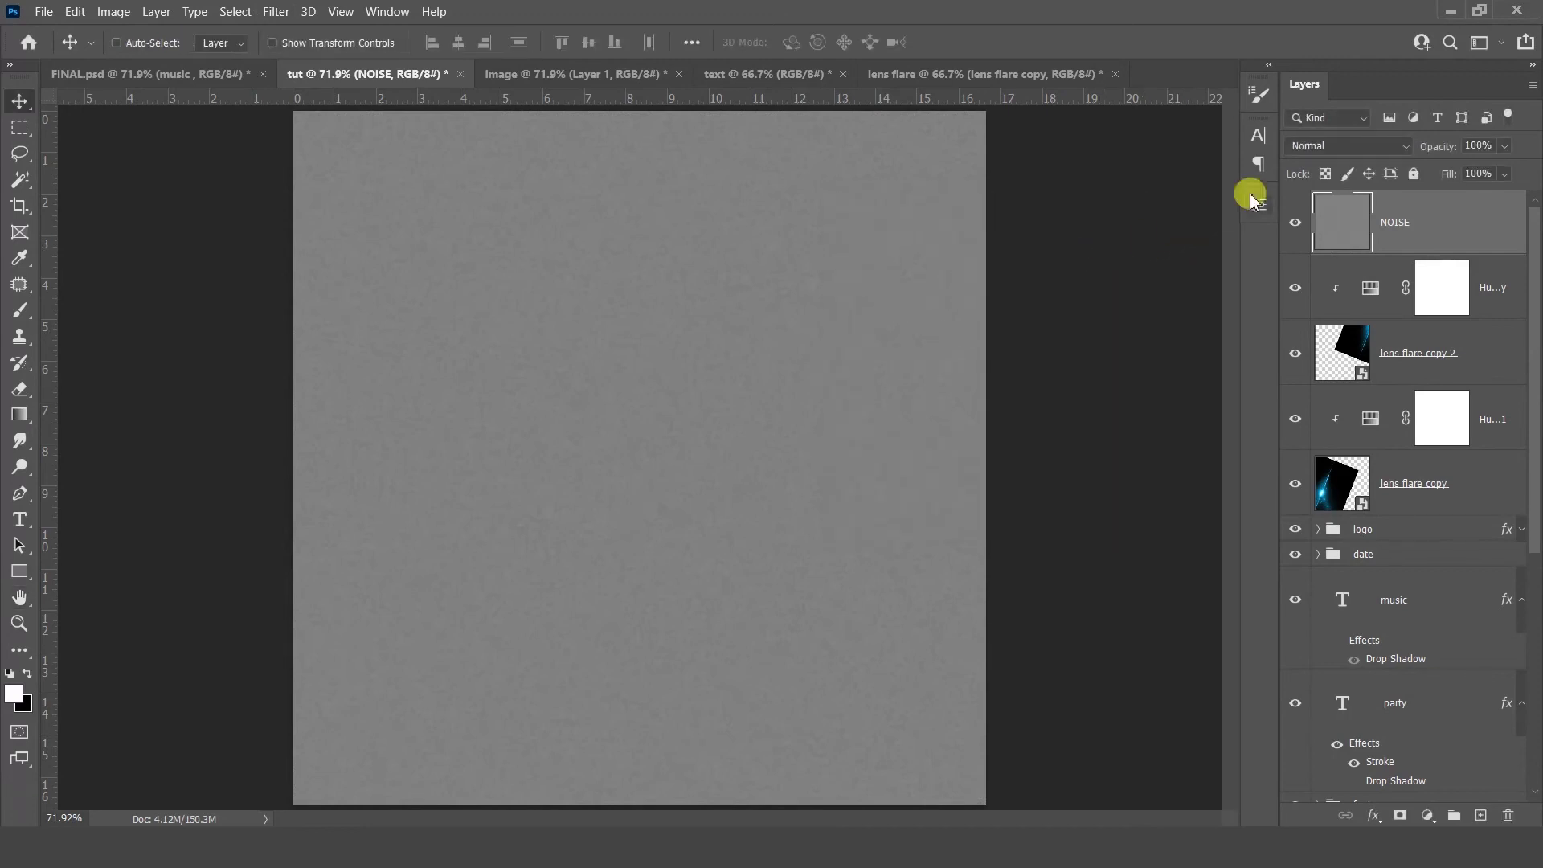
pyautogui.click(1336, 147)
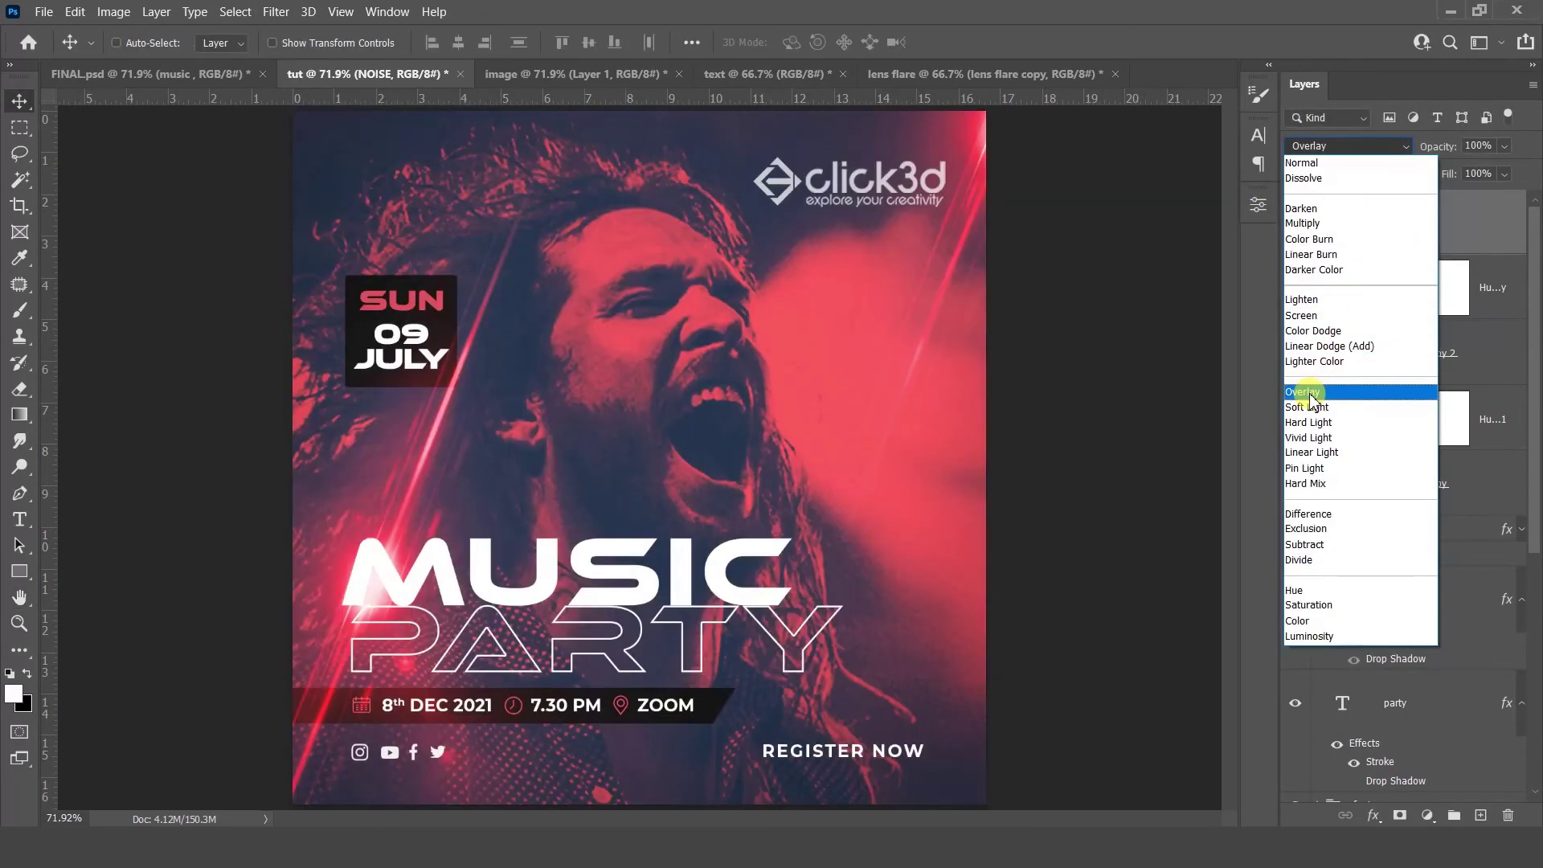
pyautogui.click(1303, 392)
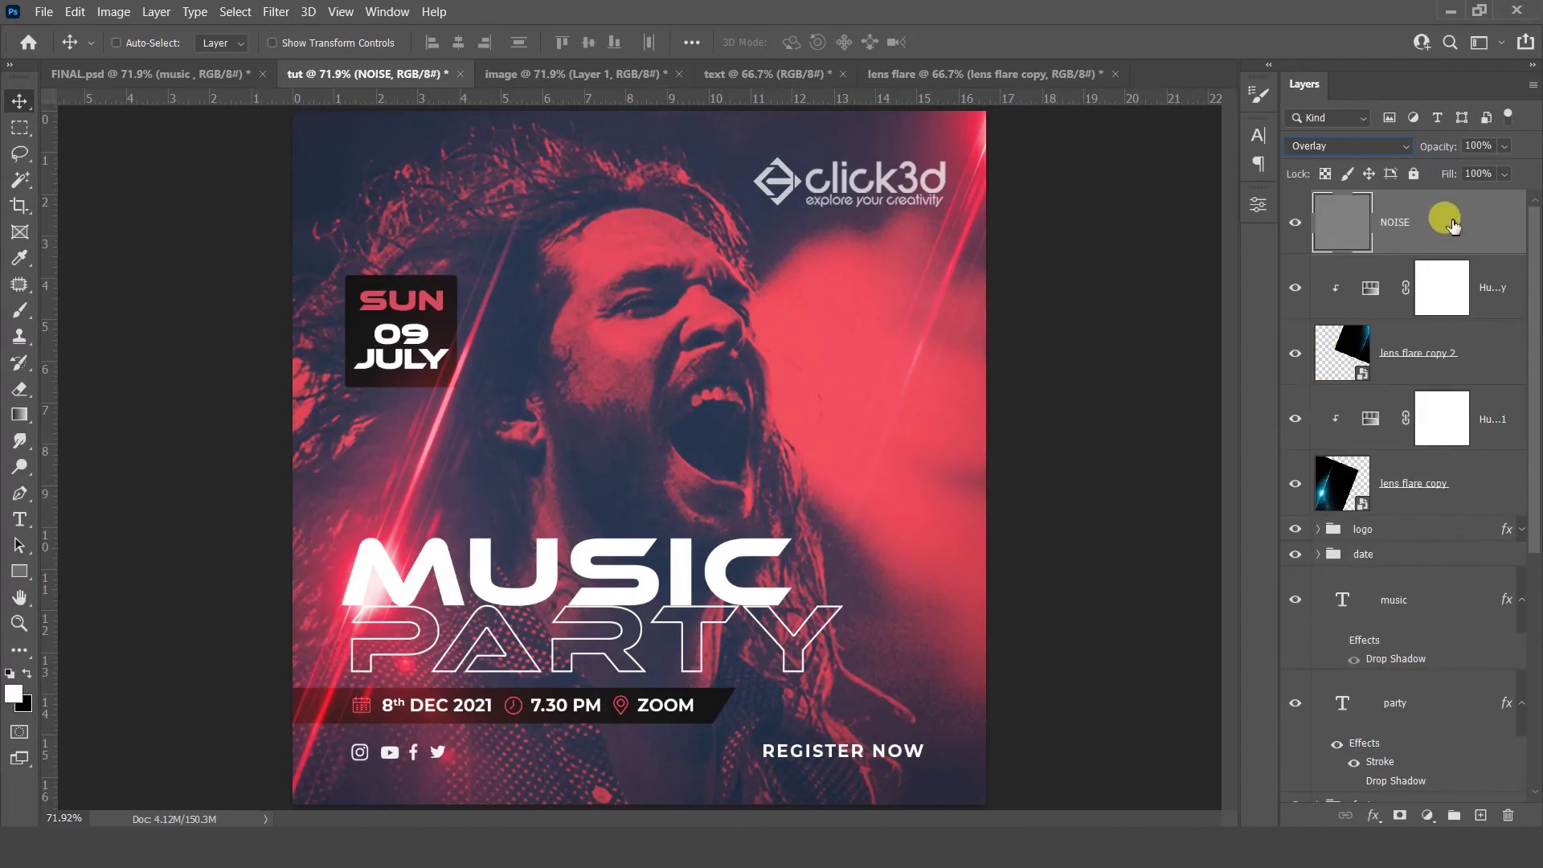
# Stamp all visible layers into a new layer above NOISE and set its blending mode to Linear Light.
pyautogui.hotkey('ctrl', 'shift', 'alt', 'e')
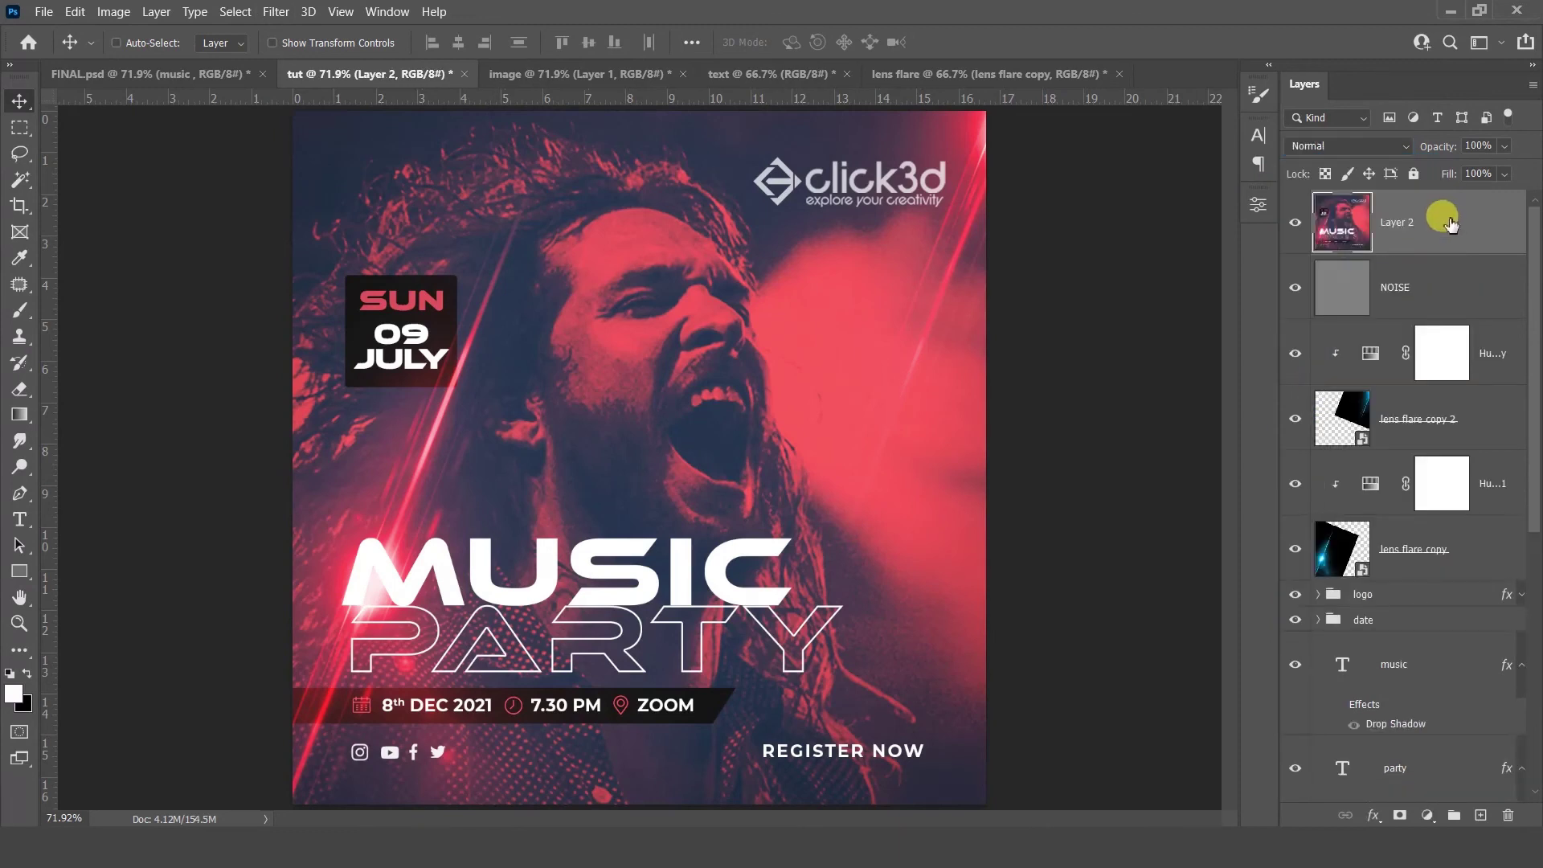
pyautogui.click(1375, 147)
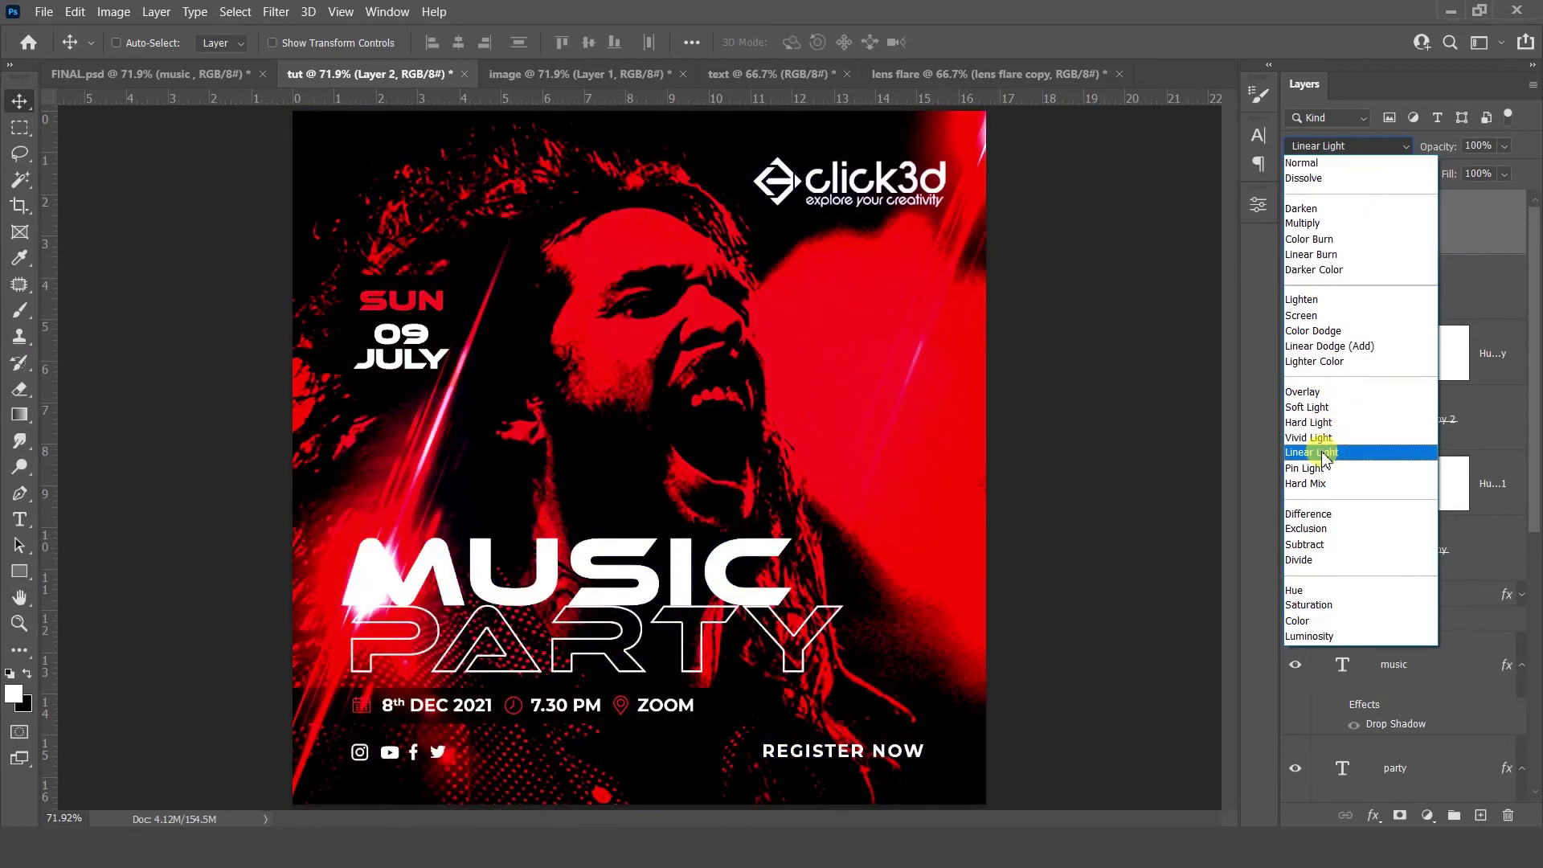
pyautogui.click(1322, 453)
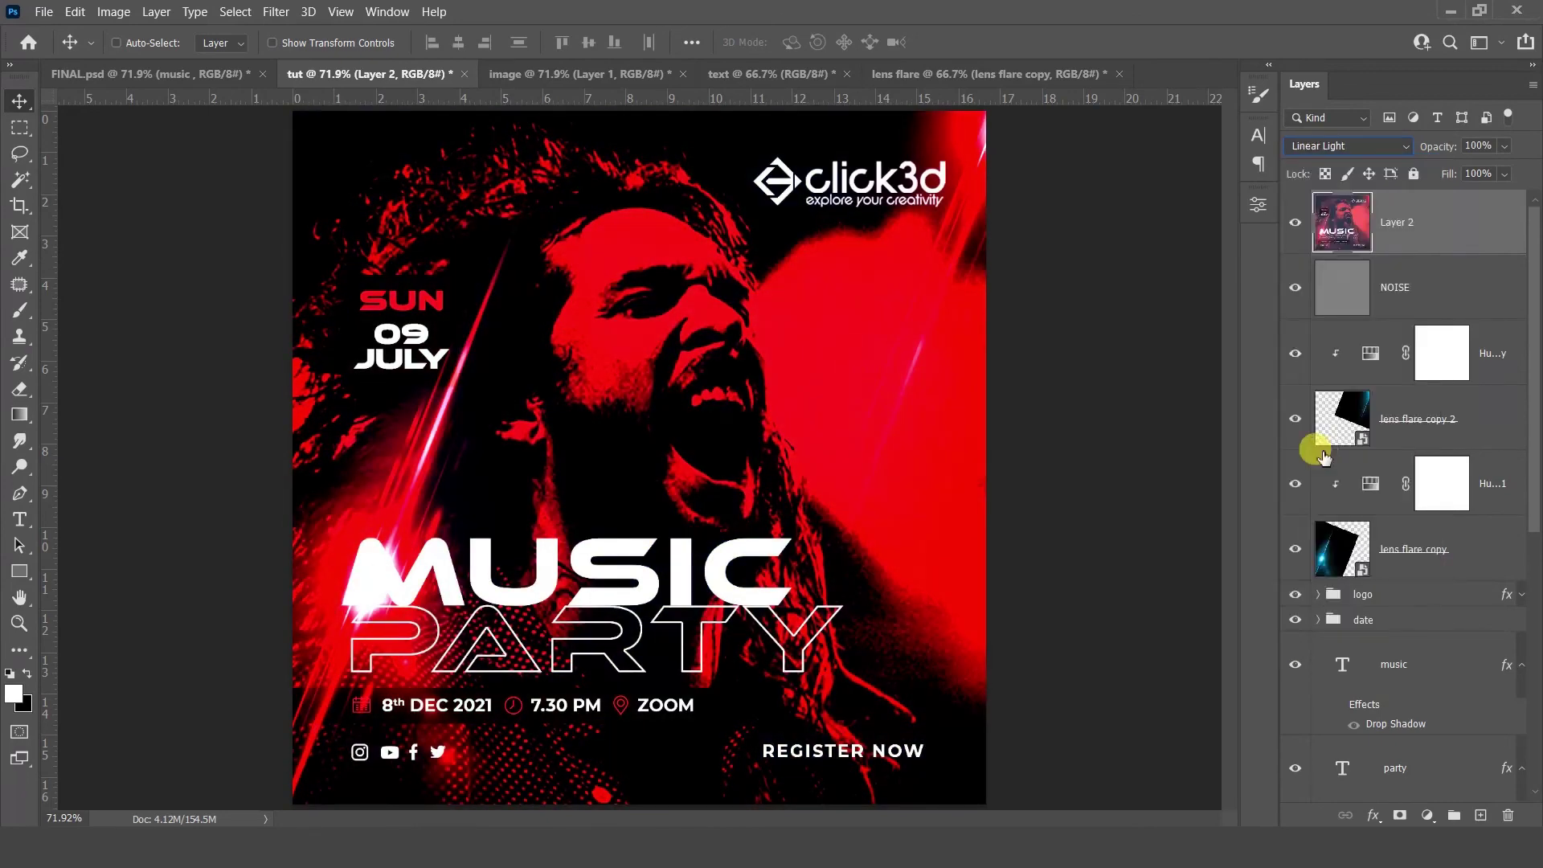
# Sharpen the poster by applying a High Pass filter with a radius below 1 pixel to the stamped layer.
pyautogui.click(279, 12)
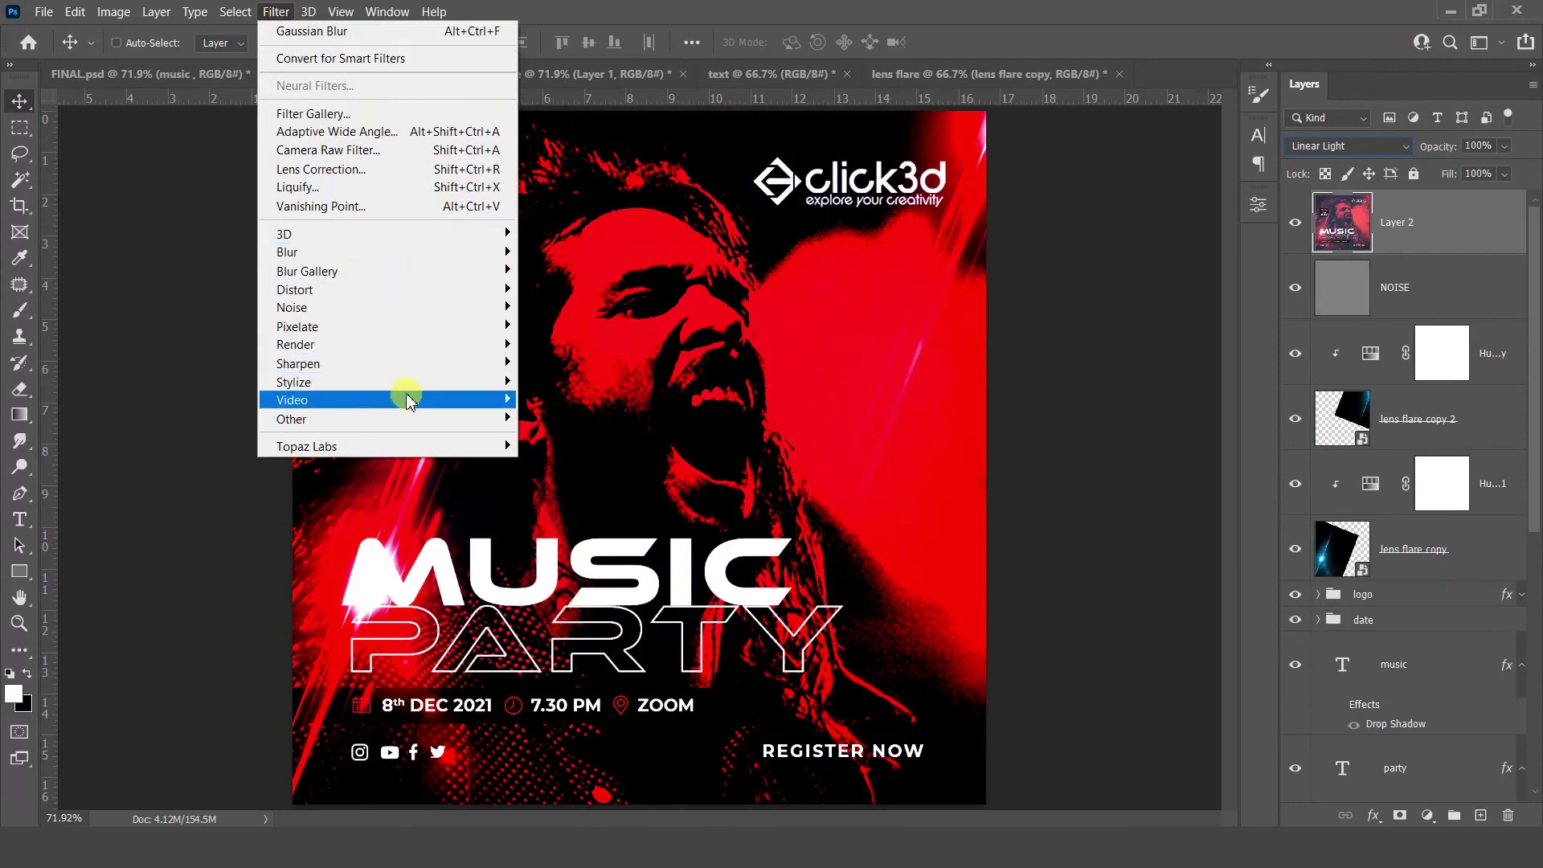
pyautogui.moveTo(417, 420)
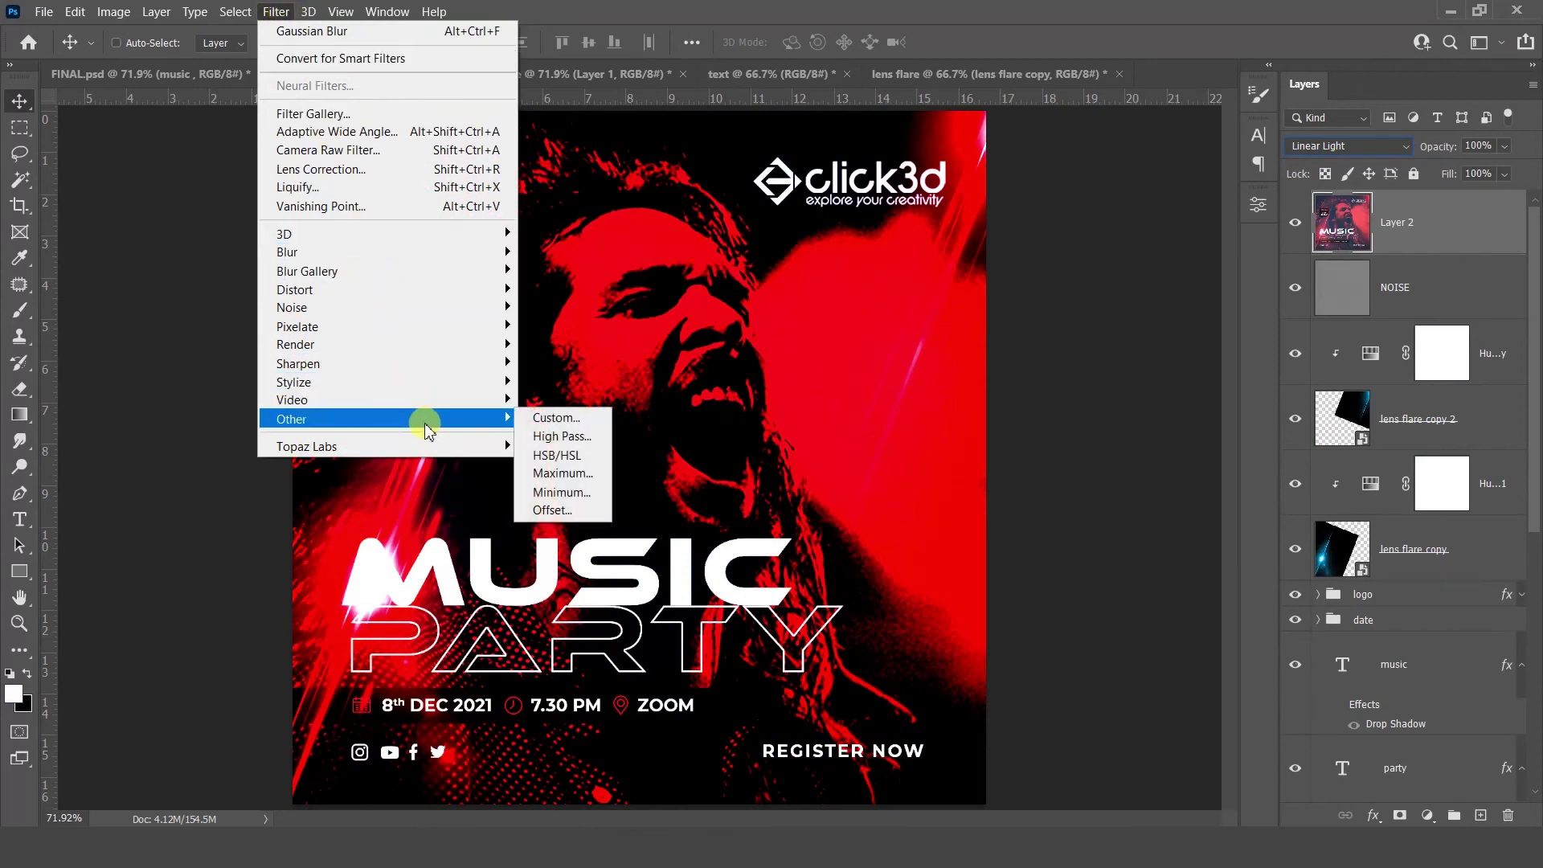
pyautogui.click(562, 437)
pyautogui.click(868, 472)
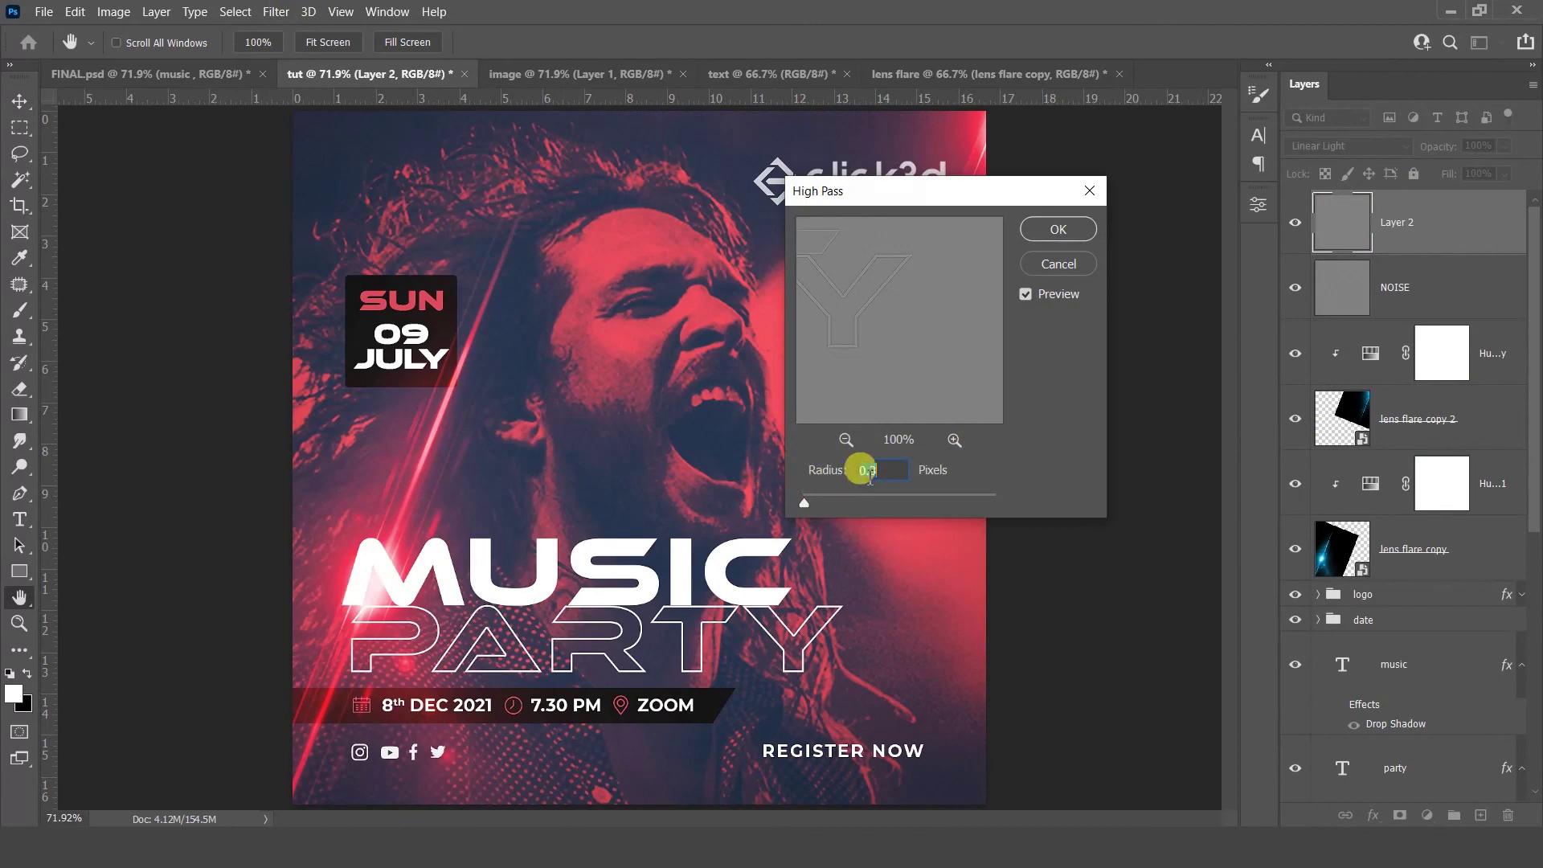
pyautogui.click(1045, 231)
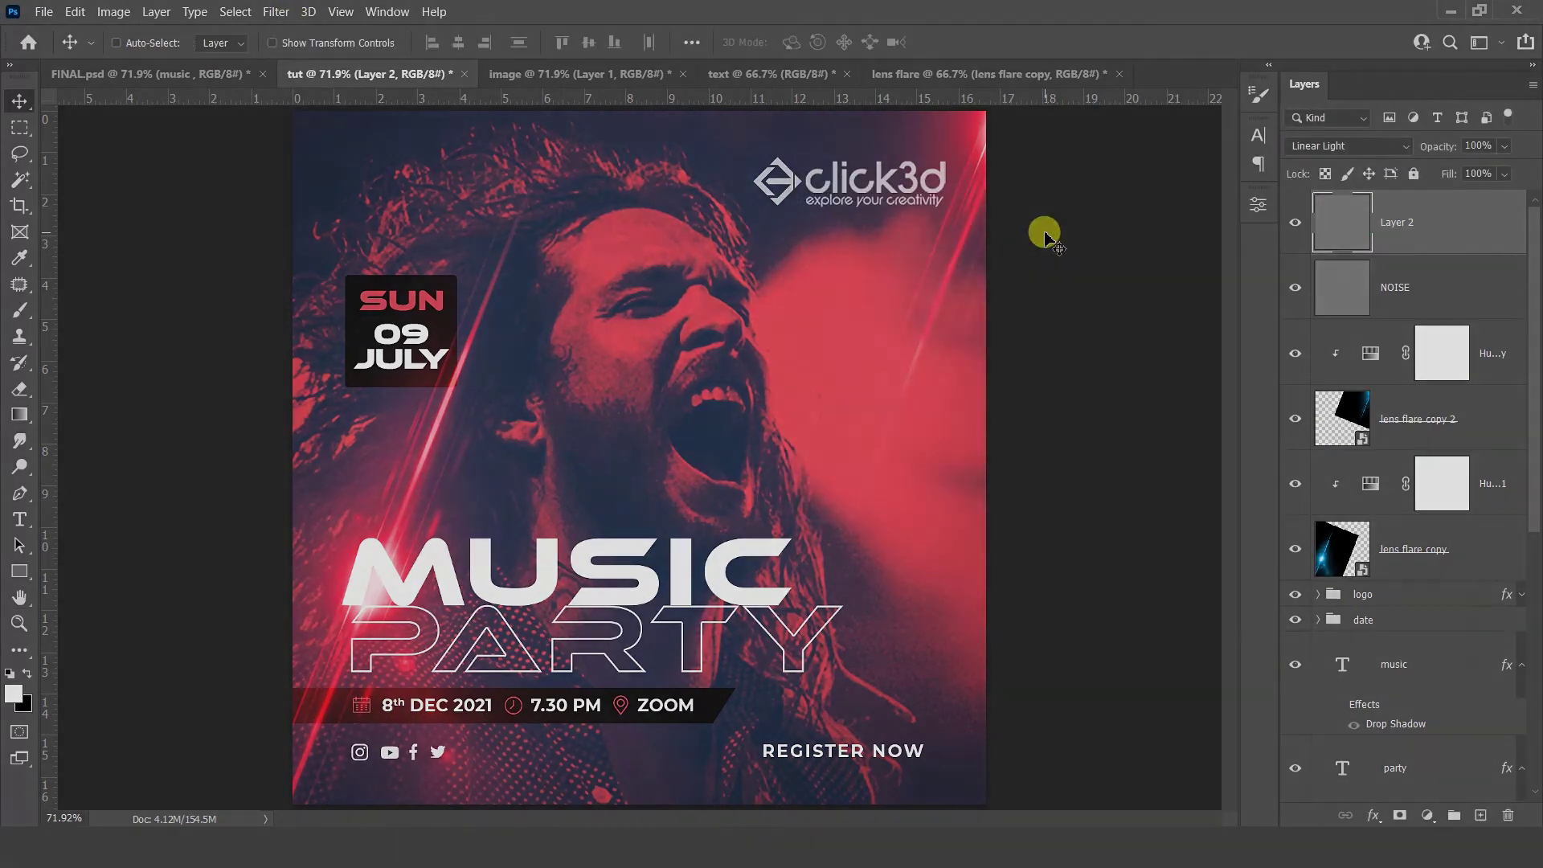